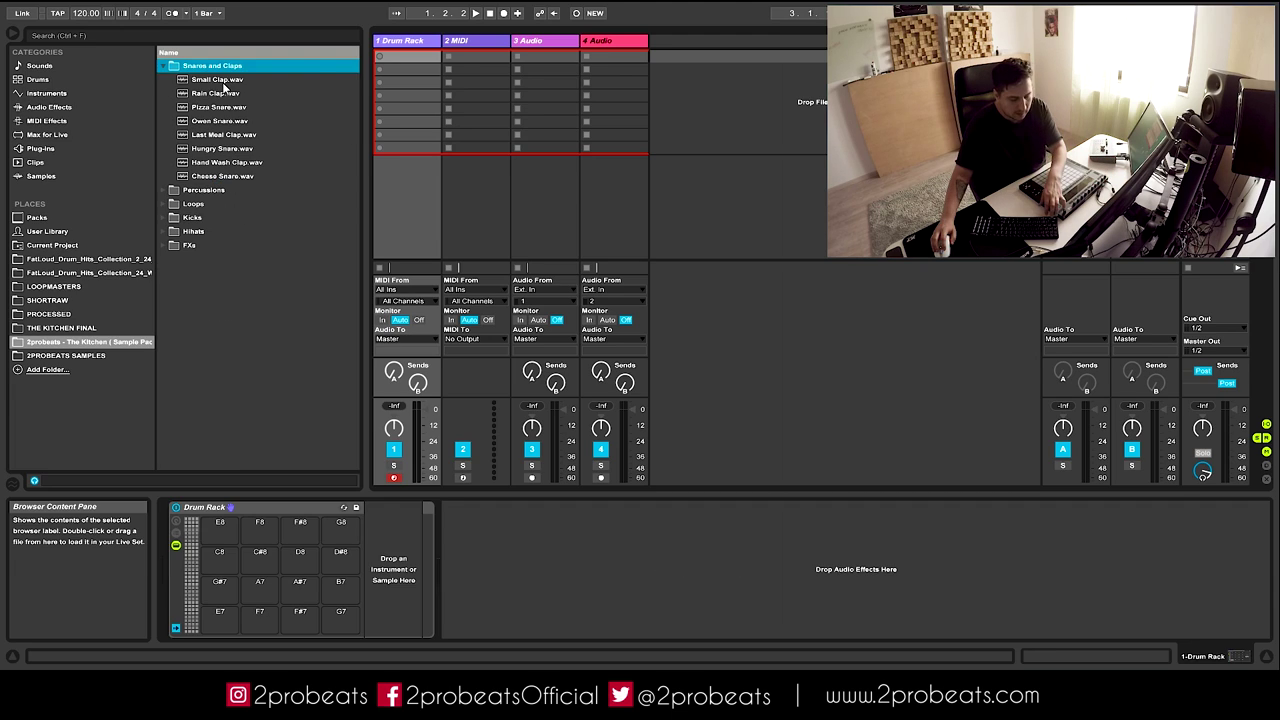
- Load all samples from the Snares and Claps folder onto the Drum Rack pads starting at E8
shift+click(228, 176)
drag(228, 171, 220, 525)
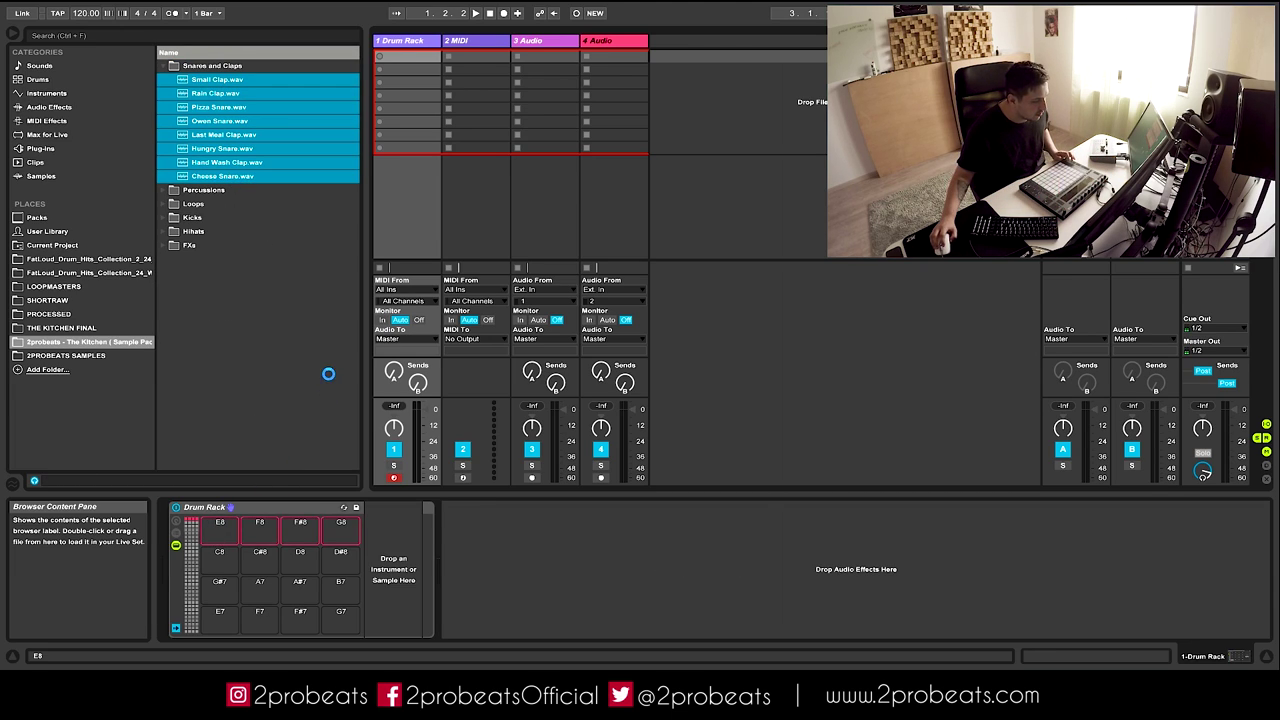
click(239, 243)
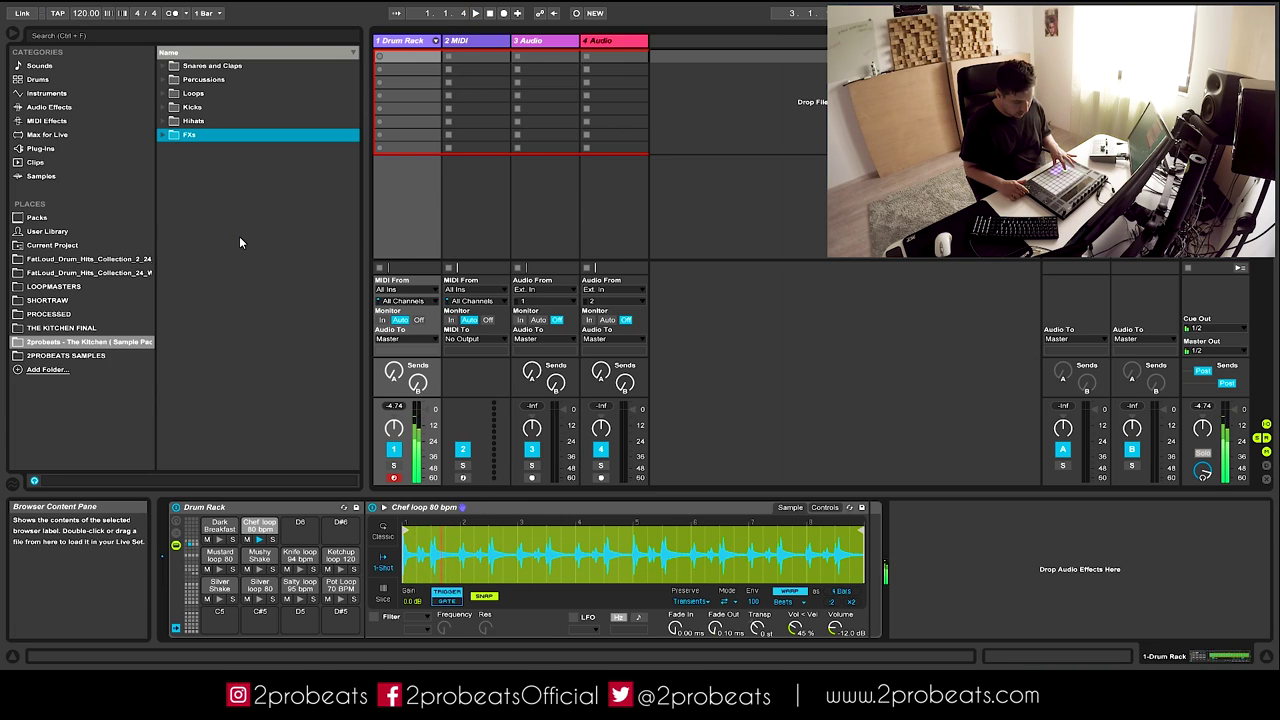
- Toggle Warp on the Mustard loop 80 BPM sample to compare its timing
click(789, 591)
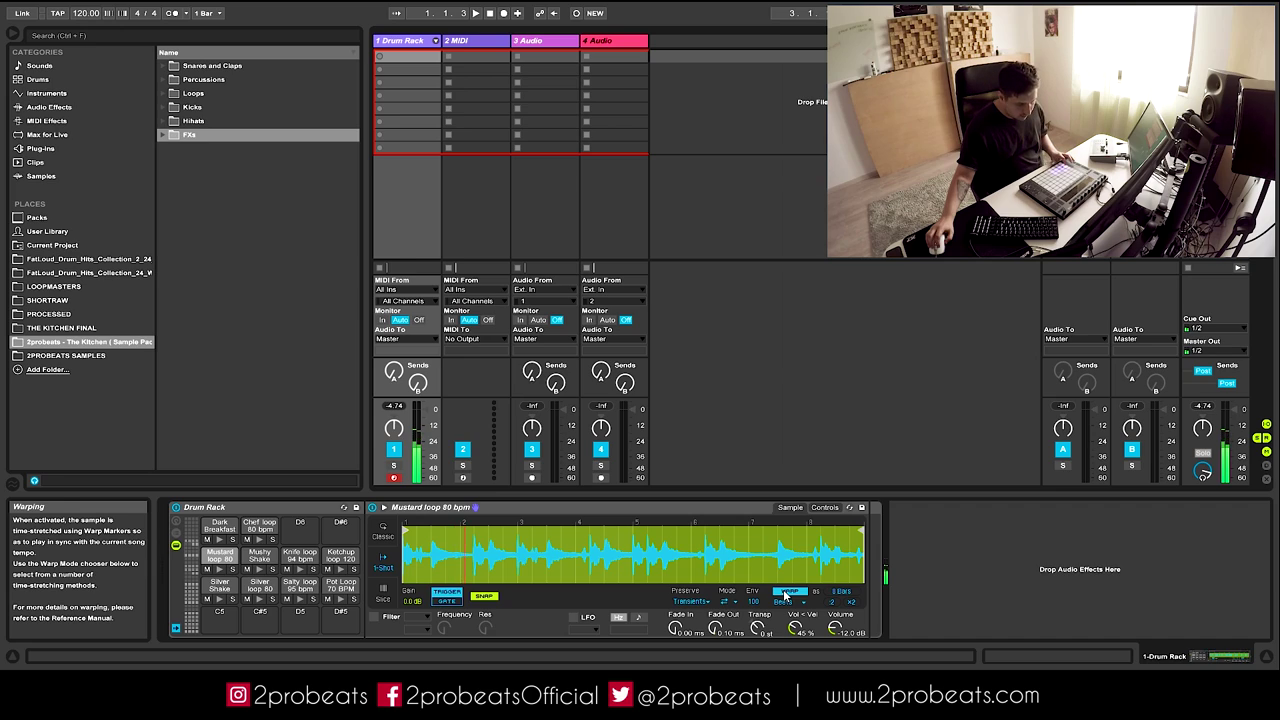
click(787, 594)
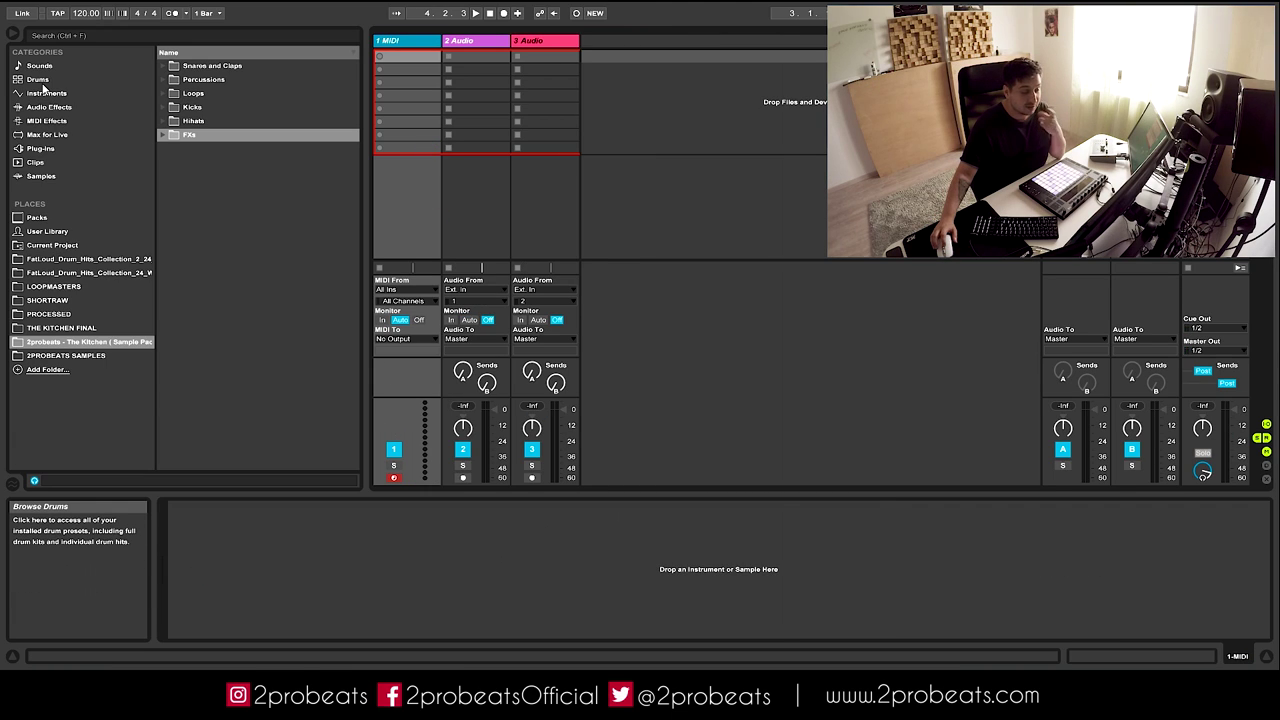
- Add a Drum Rack to the first MIDI track and load Ketchup Kick.wav onto pad C1
click(42, 84)
drag(200, 79, 400, 70)
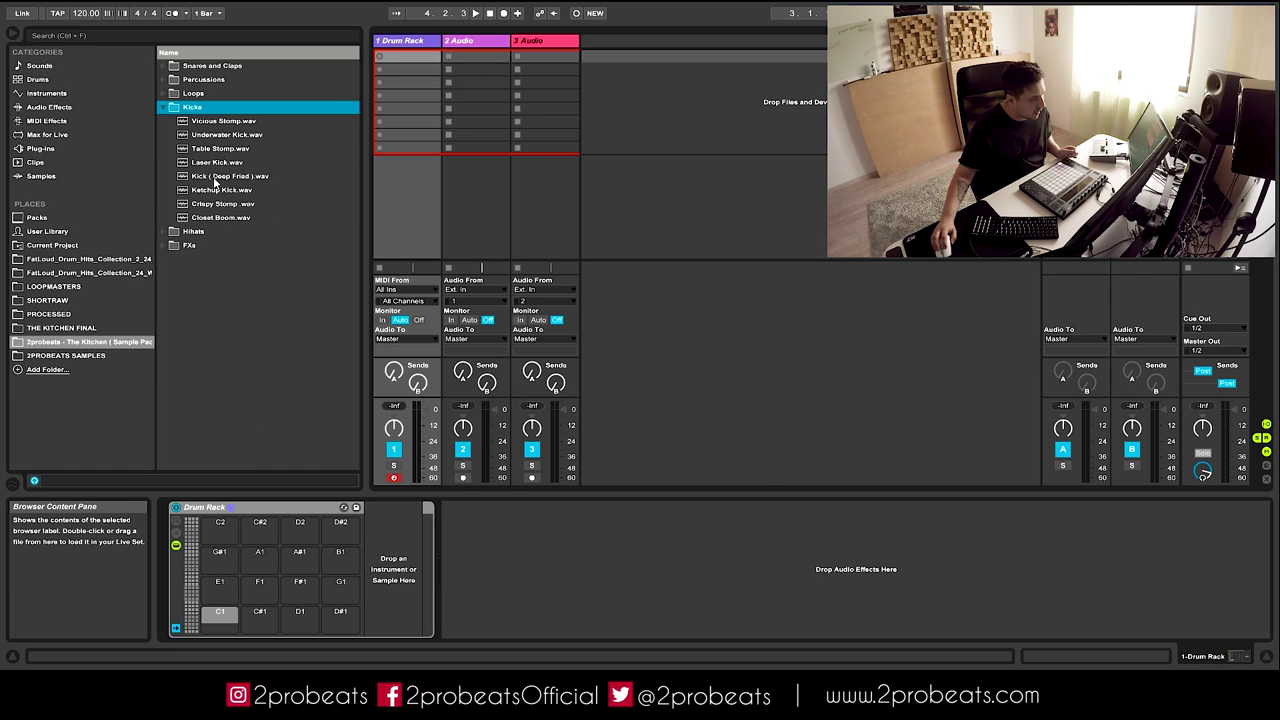
click(265, 220)
click(227, 206)
click(282, 191)
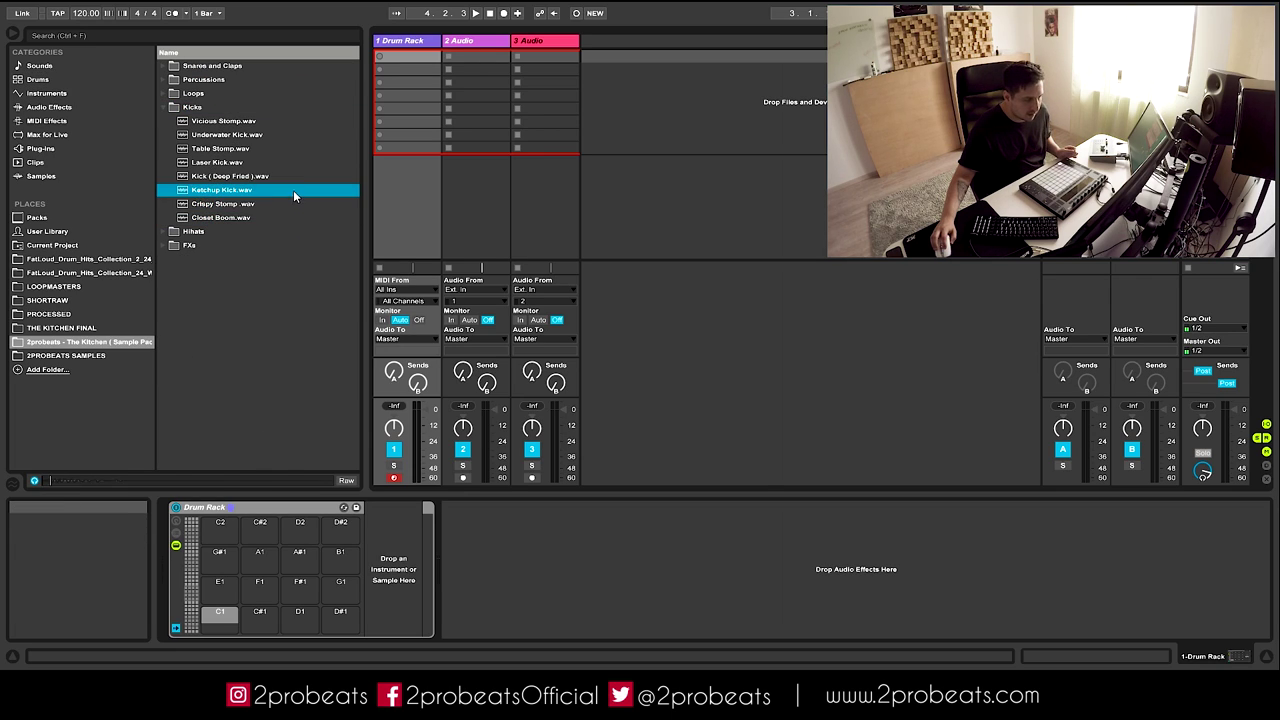
drag(219, 190, 219, 621)
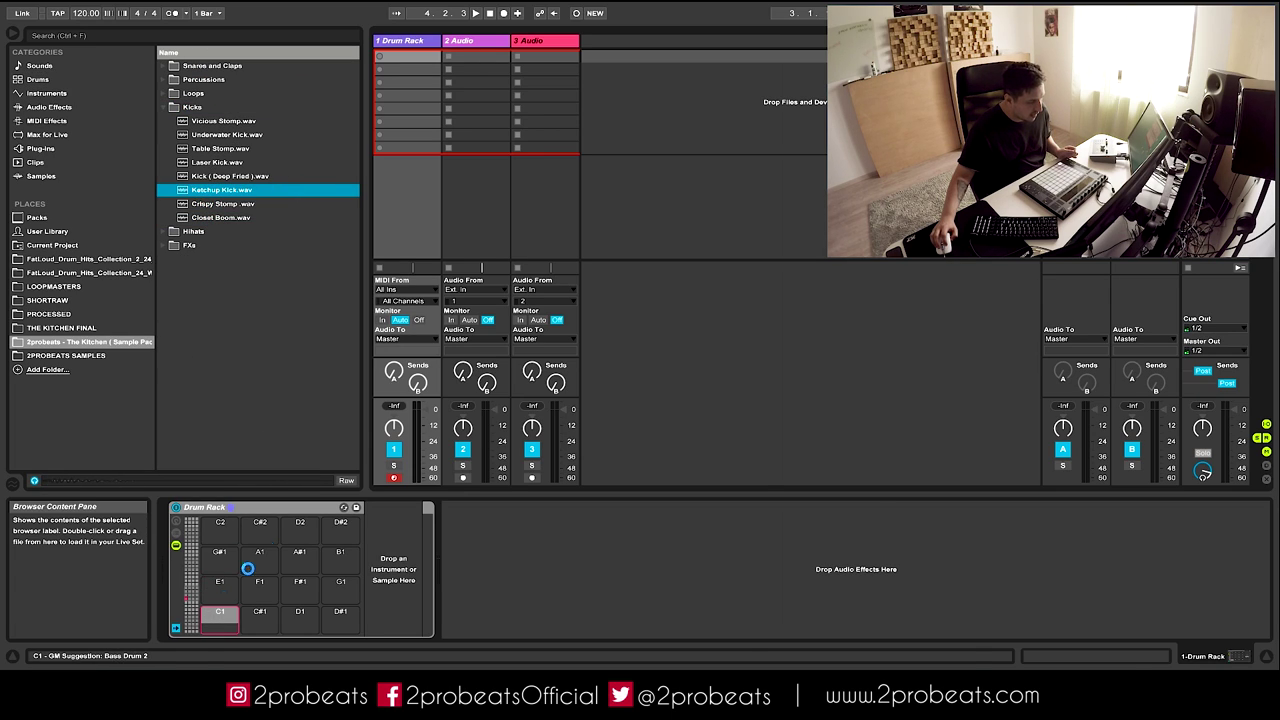
- Audition samples in the Snares and Claps folder and load Rain Clap.wav onto pad C#1
click(166, 108)
click(236, 176)
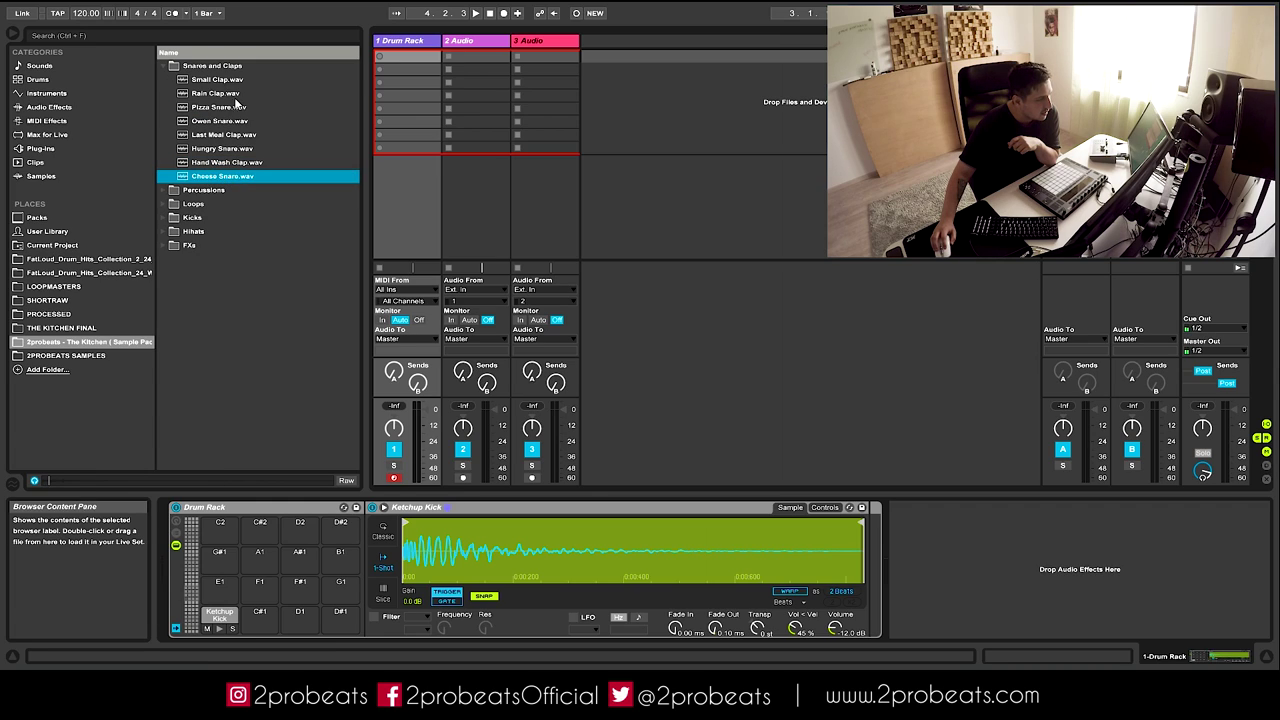
click(213, 82)
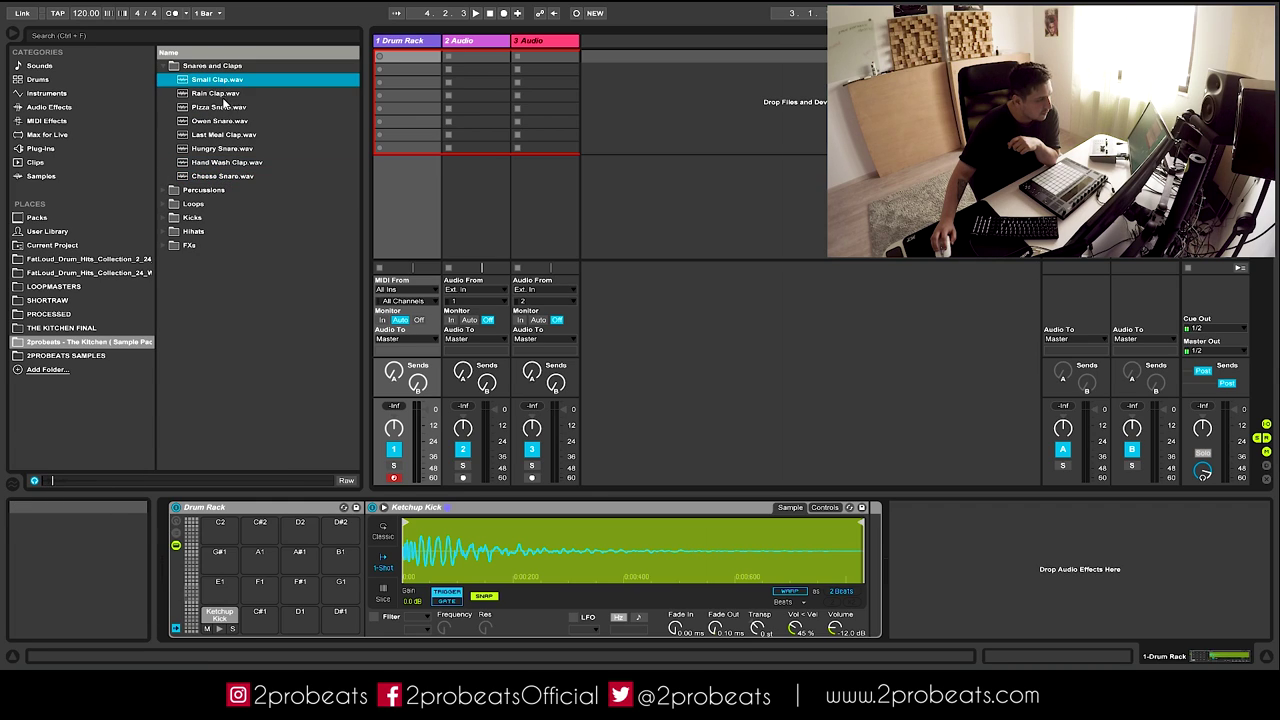
click(234, 95)
drag(220, 95, 260, 613)
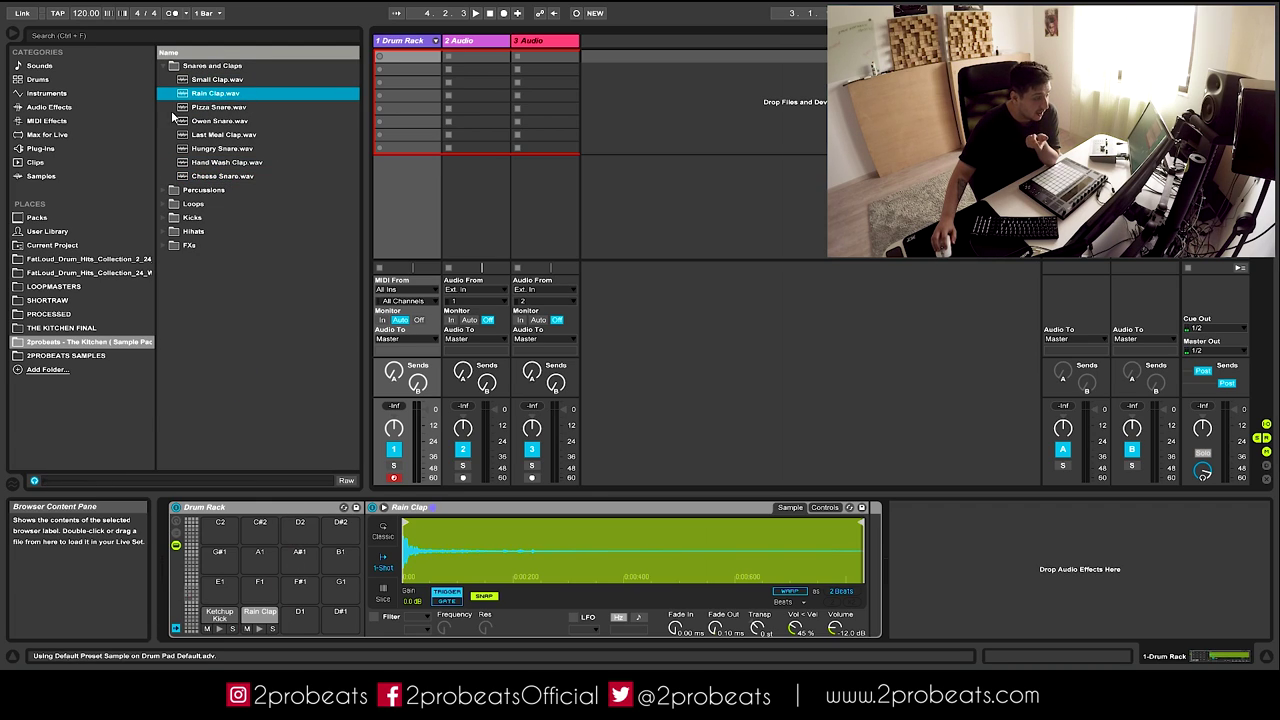
- Audition samples in the Percussions folder and load Toothpick Madness.wav onto pad D1
click(165, 67)
click(166, 81)
click(236, 95)
click(246, 108)
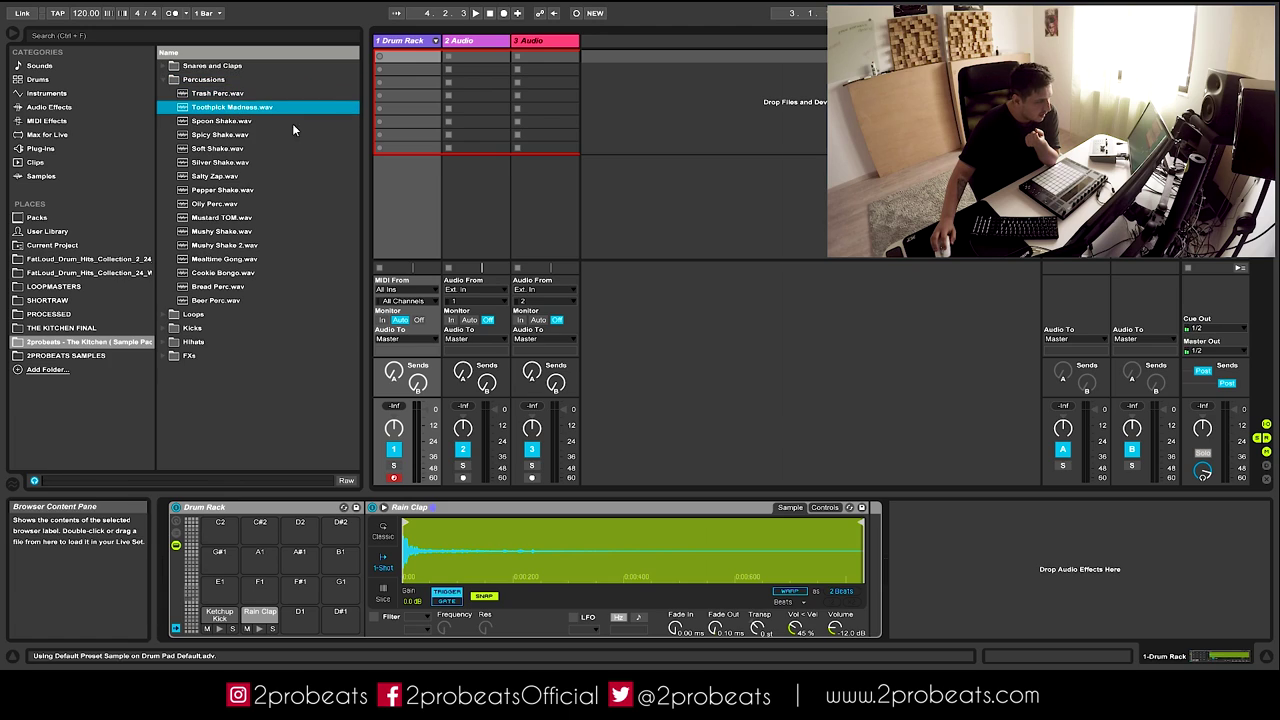
drag(240, 107, 300, 612)
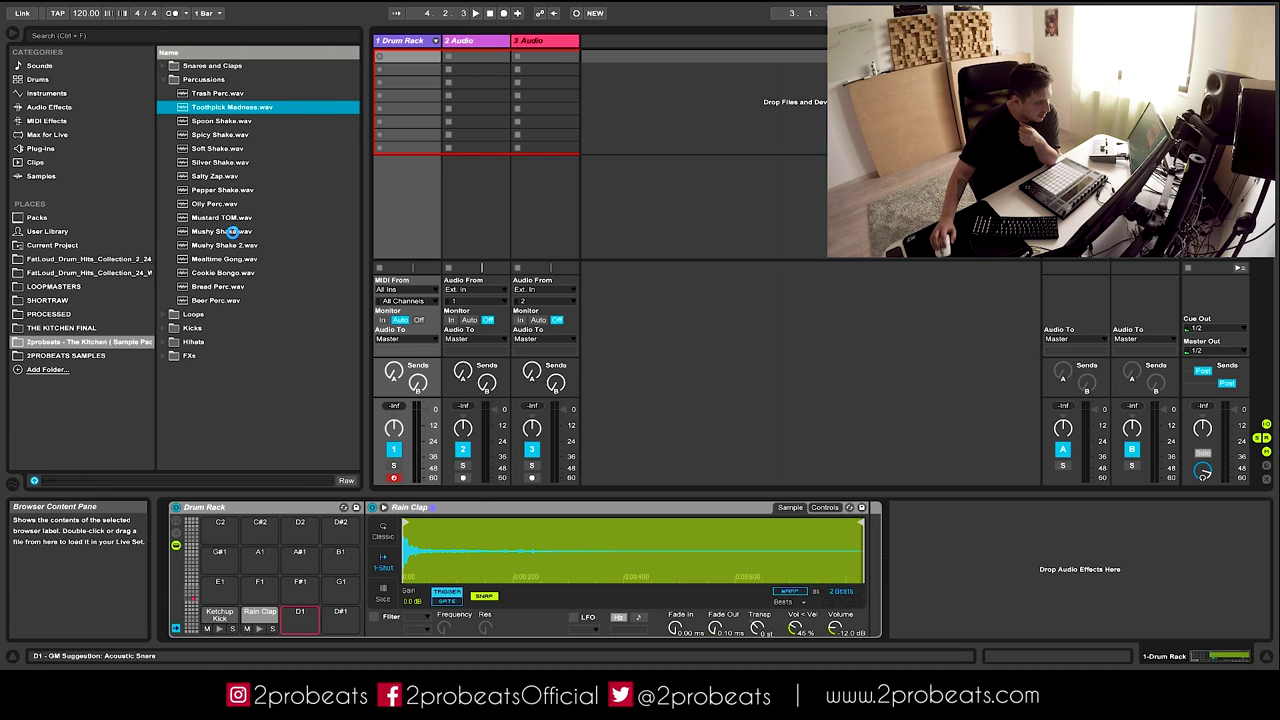
- Audition more percussion shakes and zaps, and load Salty Zap.wav onto pad D#1
click(225, 121)
click(225, 148)
click(214, 163)
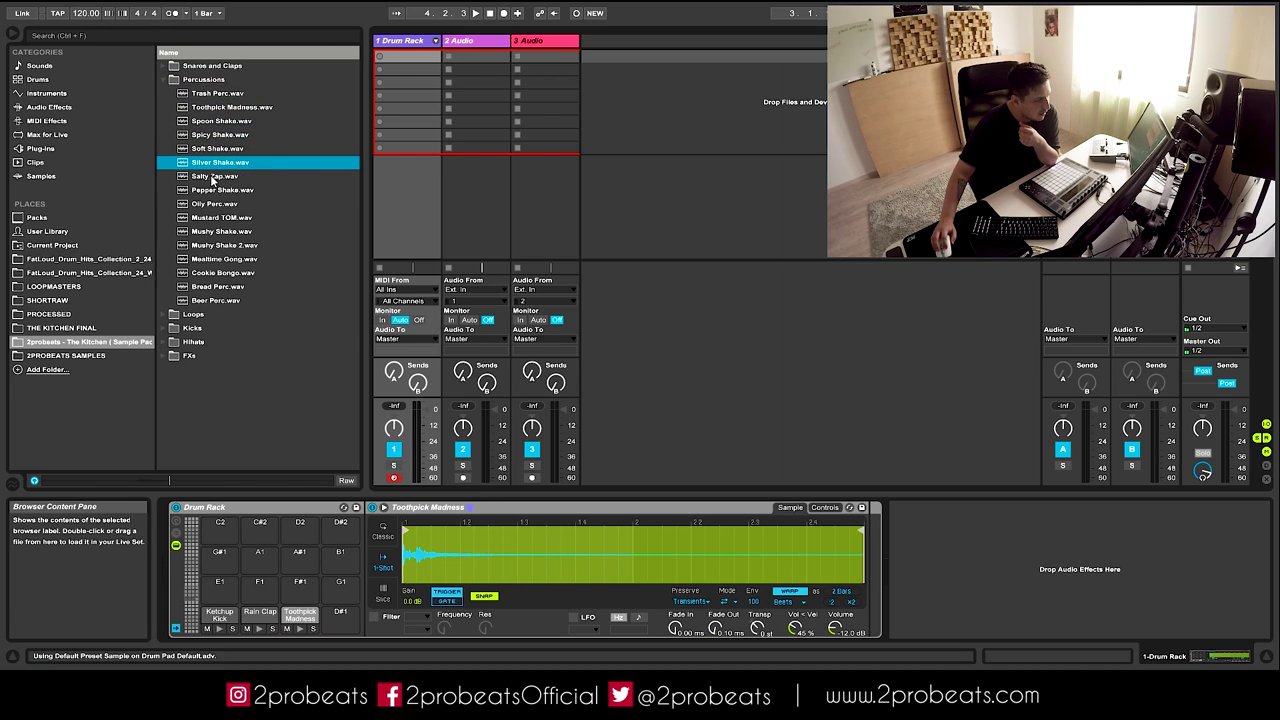
click(221, 177)
click(222, 191)
drag(222, 178, 343, 626)
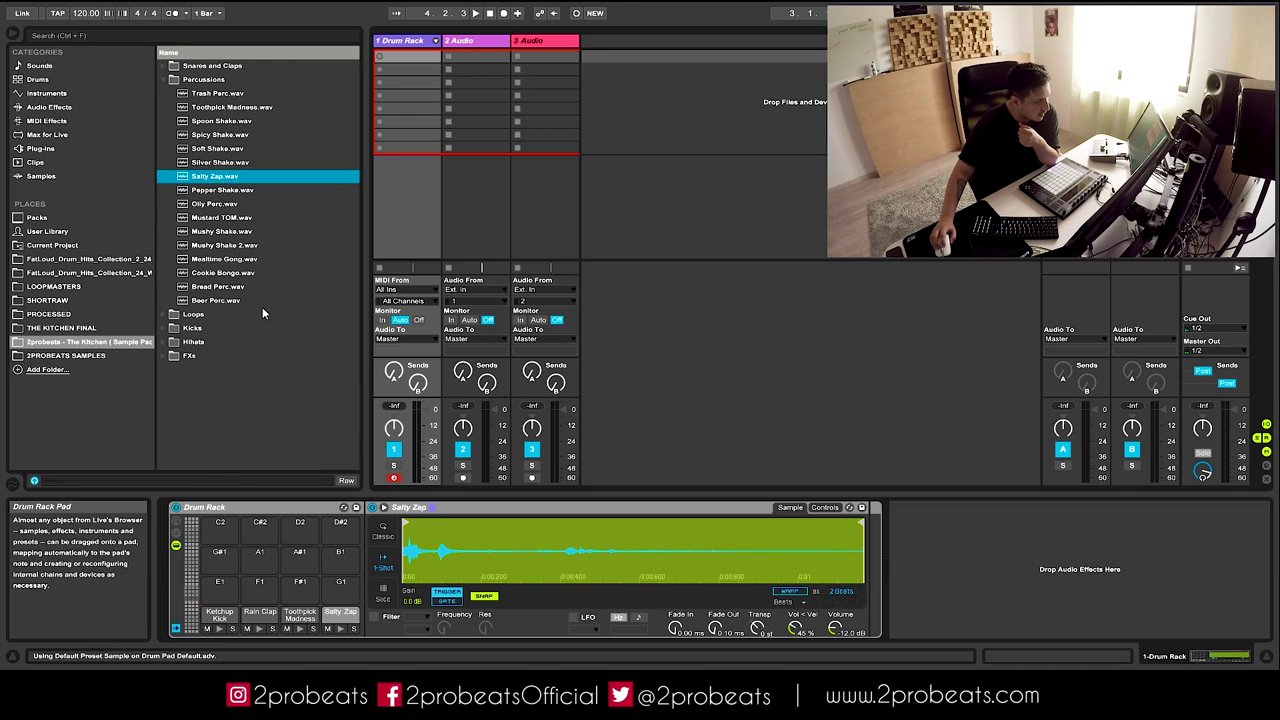
- Audition the last percussion samples and load Cookie Bongo.wav onto pad E1
click(216, 300)
click(218, 287)
click(224, 273)
drag(224, 281, 220, 586)
- From the Hihats folder, load DishTrap Hat.wav onto pad F1 and Chef Hat.wav onto pad G1
click(163, 80)
click(163, 93)
click(163, 93)
click(163, 107)
click(163, 107)
click(163, 121)
click(225, 245)
click(225, 232)
drag(225, 232, 256, 588)
click(210, 261)
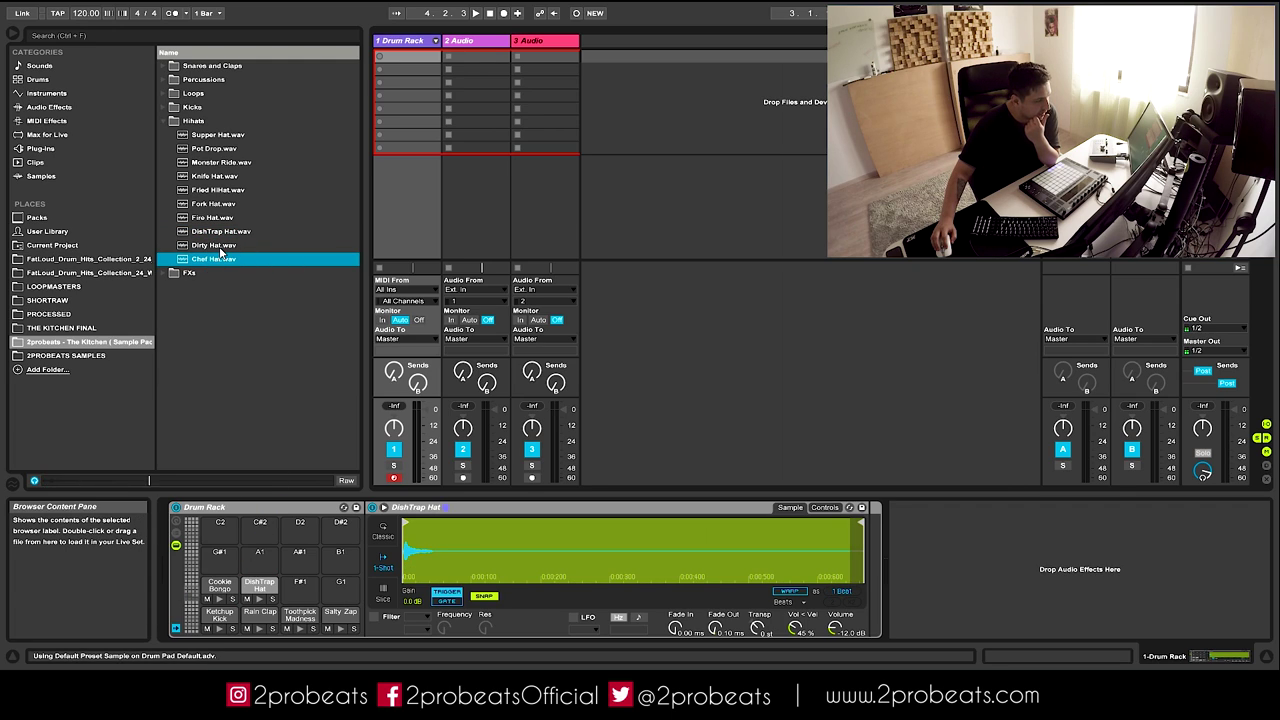
drag(222, 256, 340, 588)
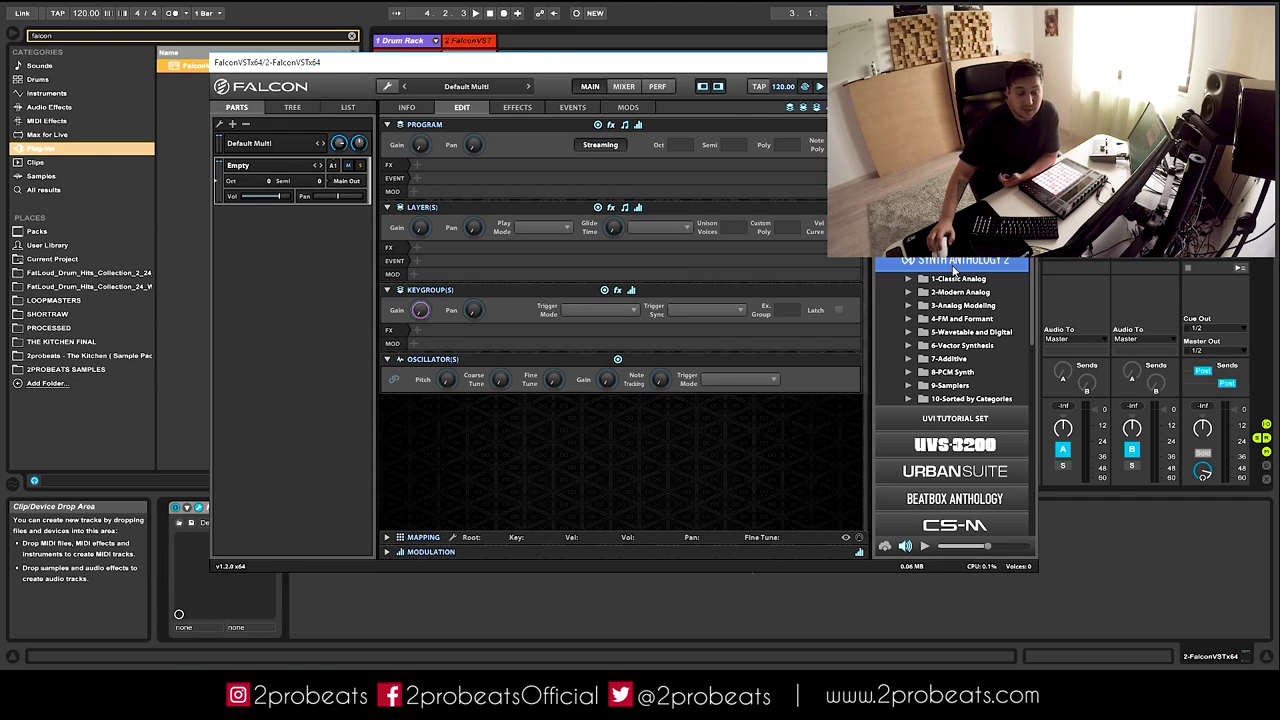
- Load the CC1-Cyber Phone Bell preset from Synth Anthology 2's Bellish category, 5-Wavetable and Digital
click(909, 399)
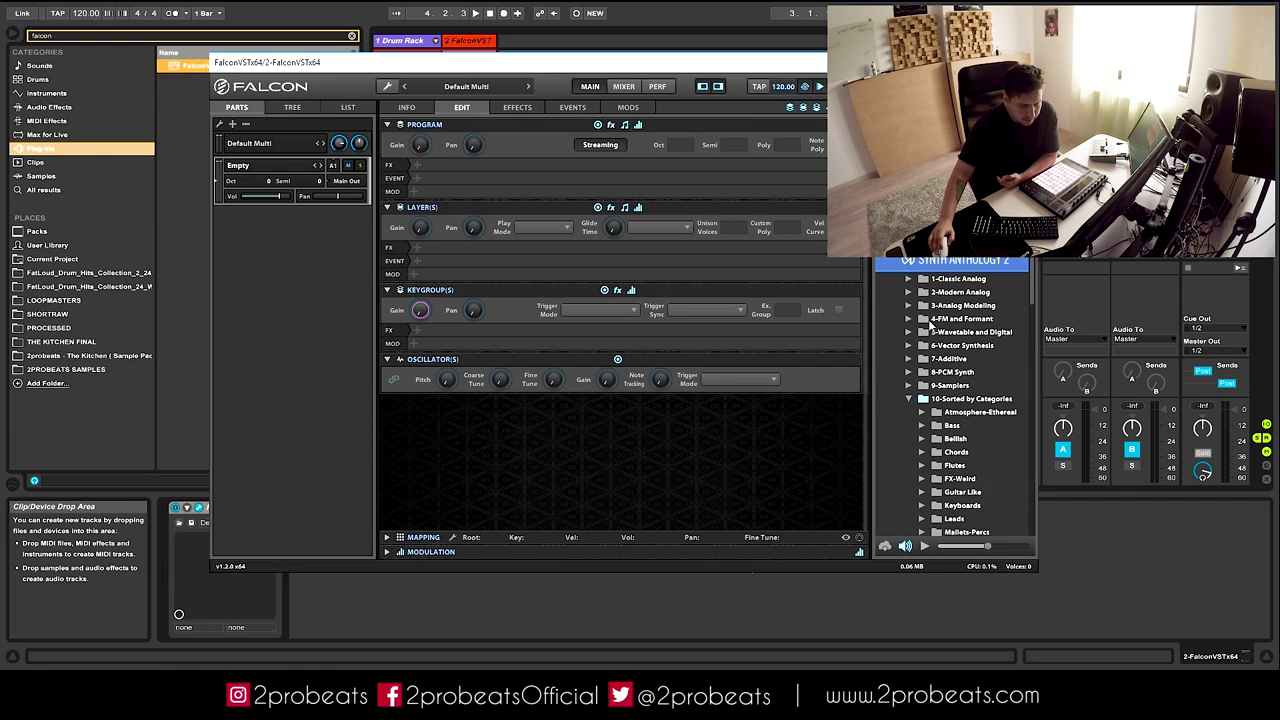
scroll(925, 345, down, 5)
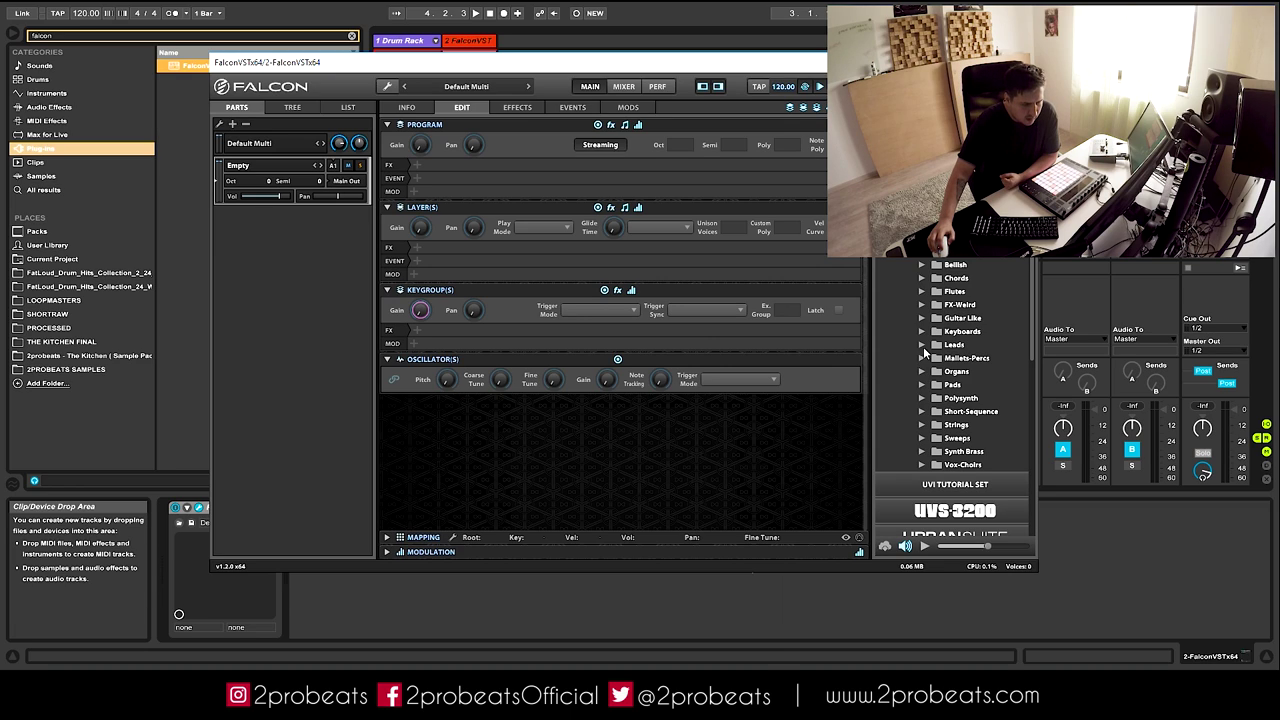
click(921, 265)
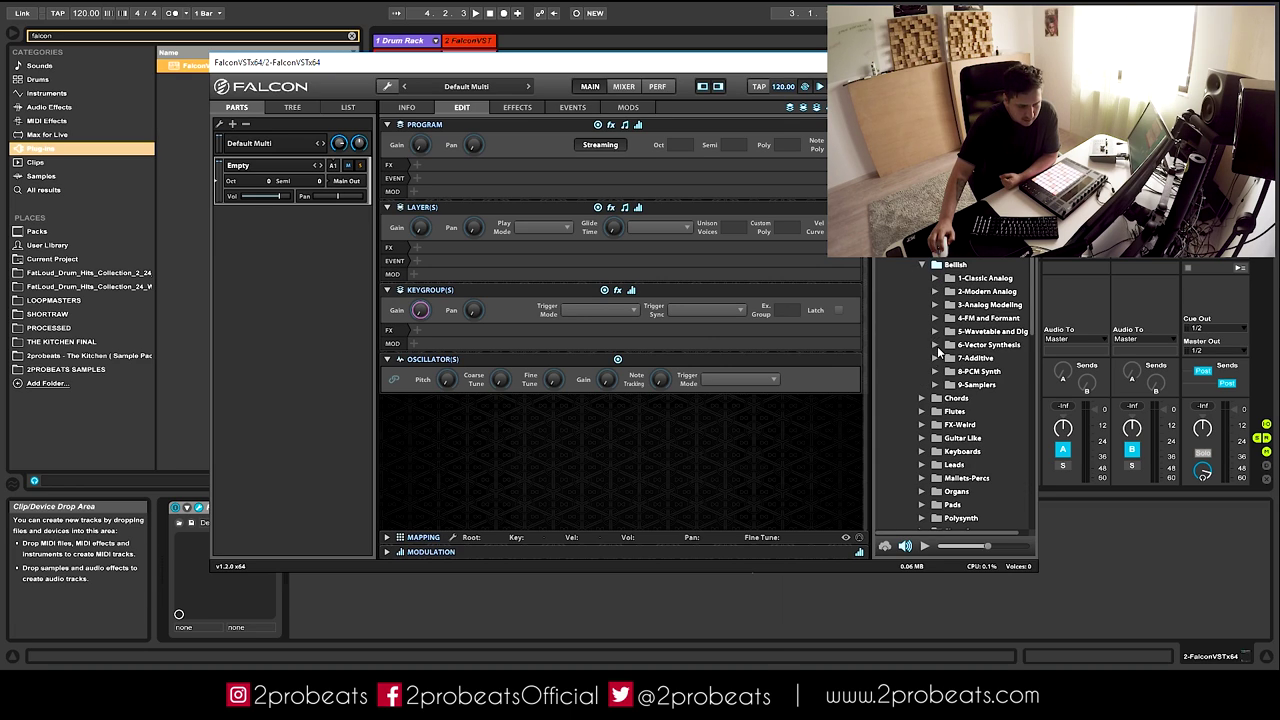
click(936, 331)
double_click(994, 346)
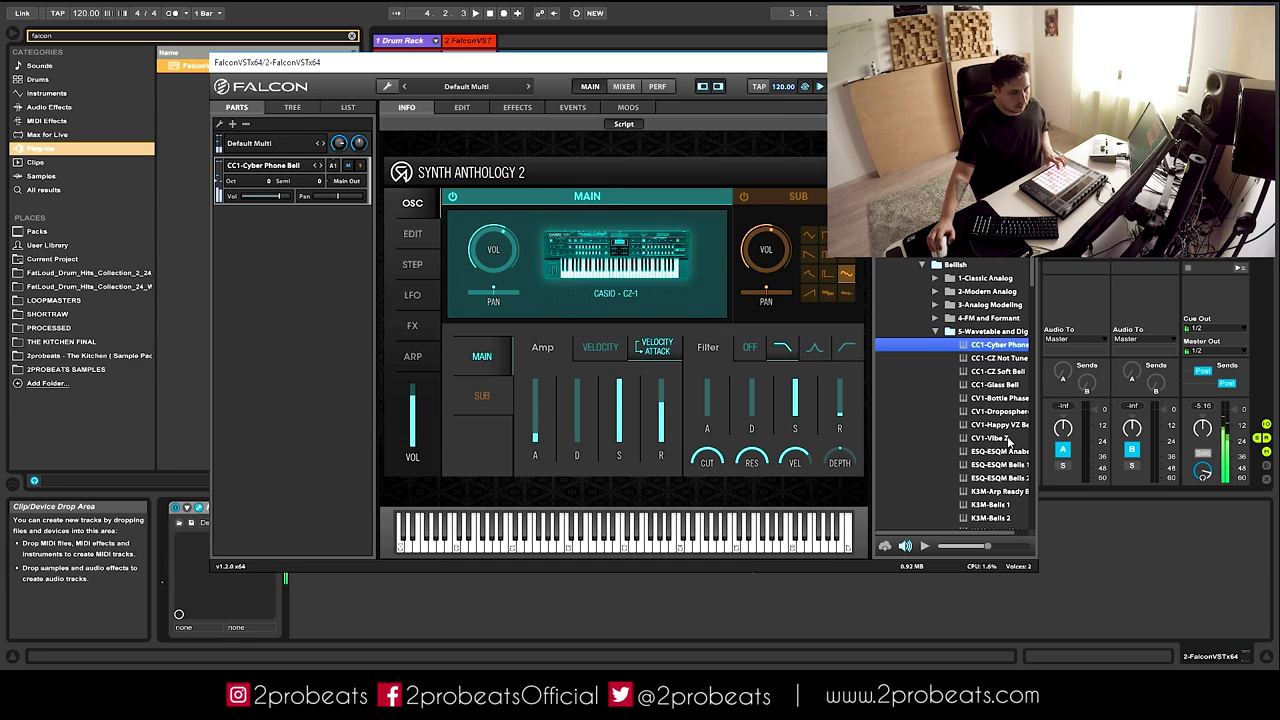
- Audition the following bell presets, load CV1-Droposphere, and close the Falcon window
double_click(1001, 358)
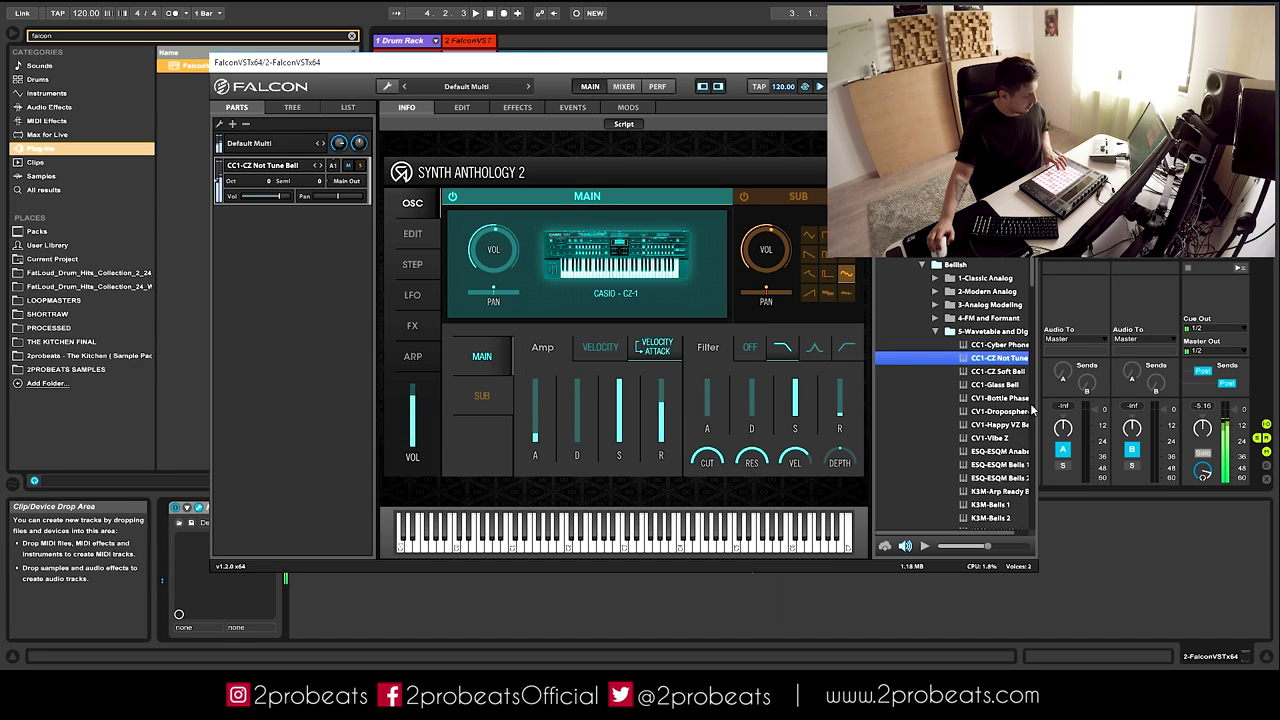
double_click(1010, 372)
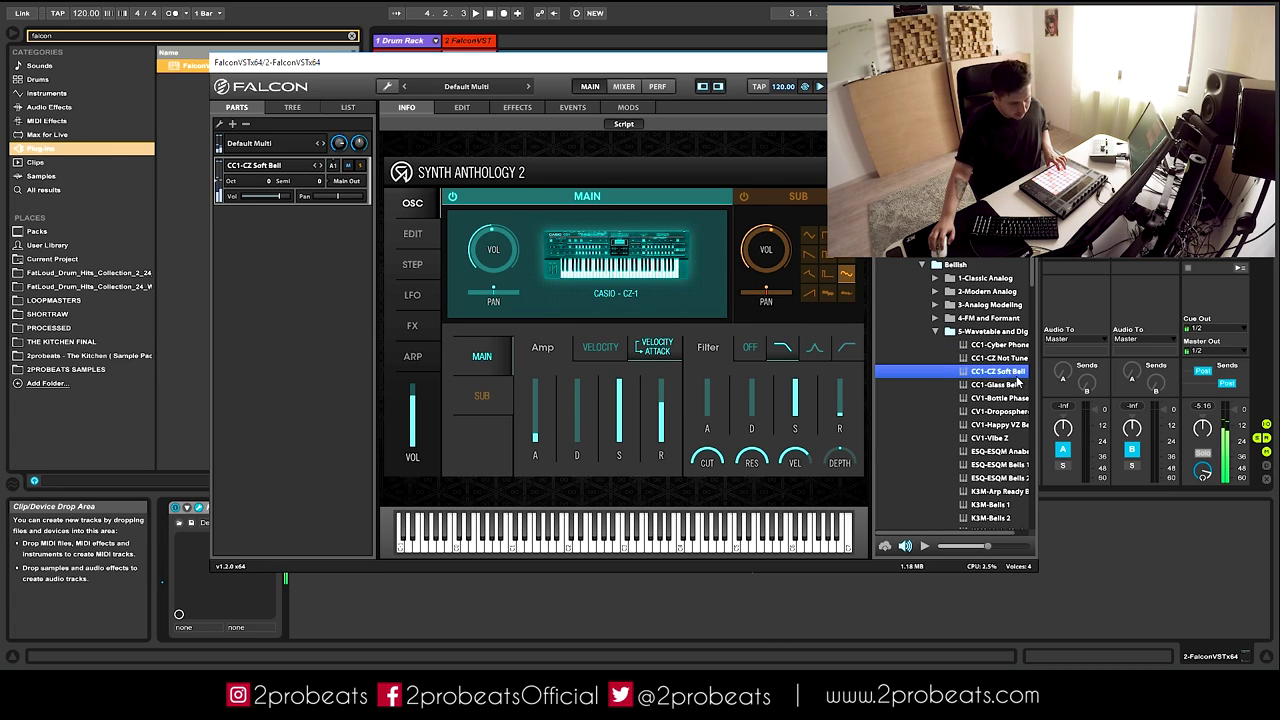
double_click(1000, 385)
double_click(1003, 398)
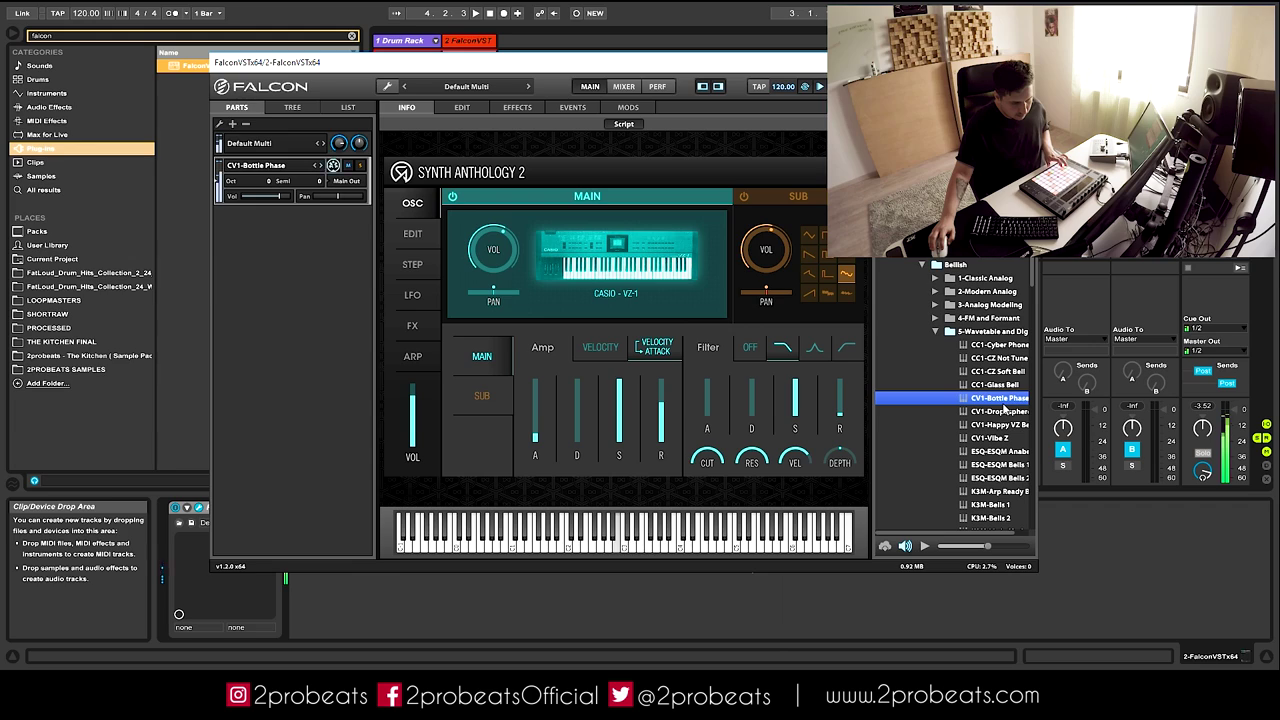
double_click(1003, 411)
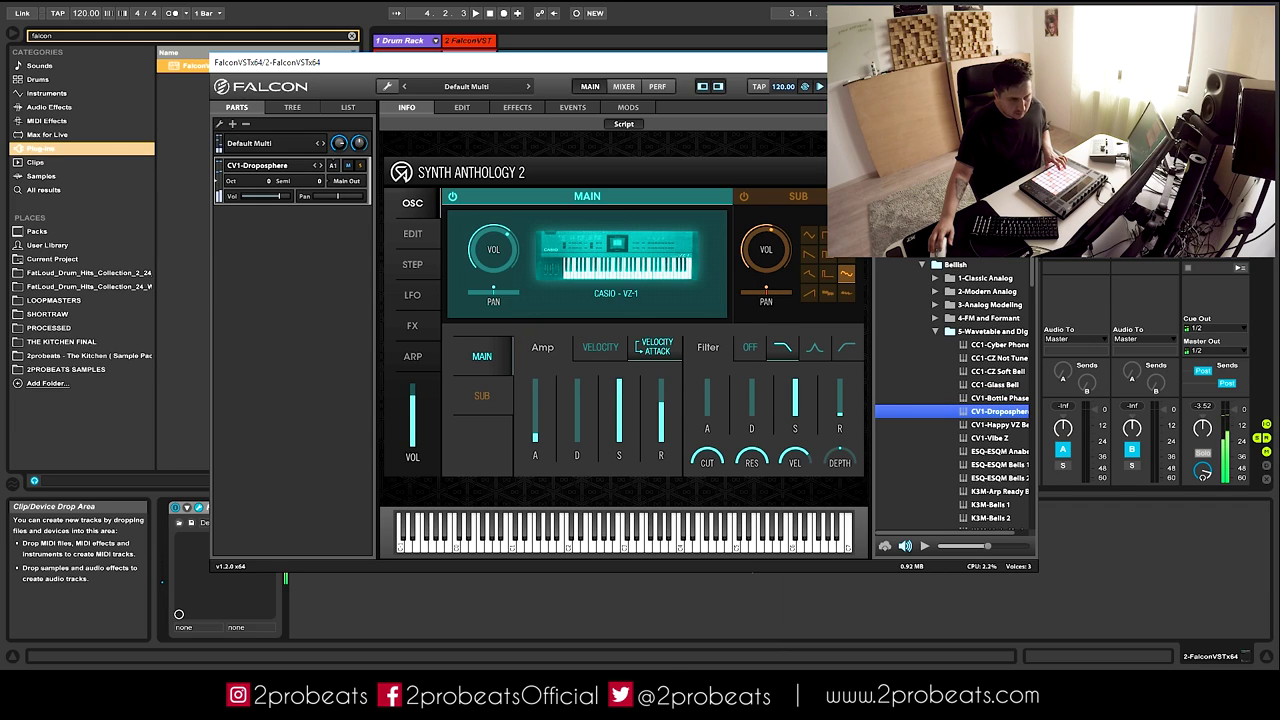
click(1022, 62)
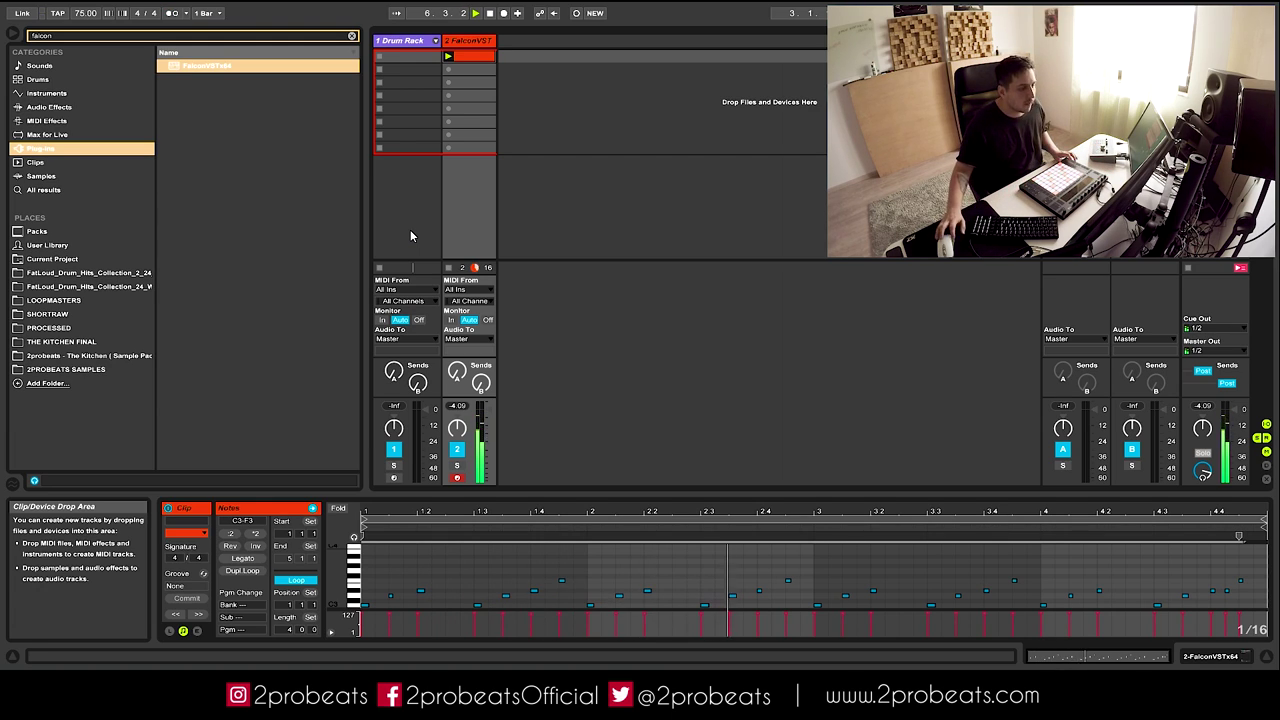
- Add FalconVSTx64 on a new third track and open Synth Anthology 2's 10-Sorted by Categories folder
drag(195, 65, 528, 52)
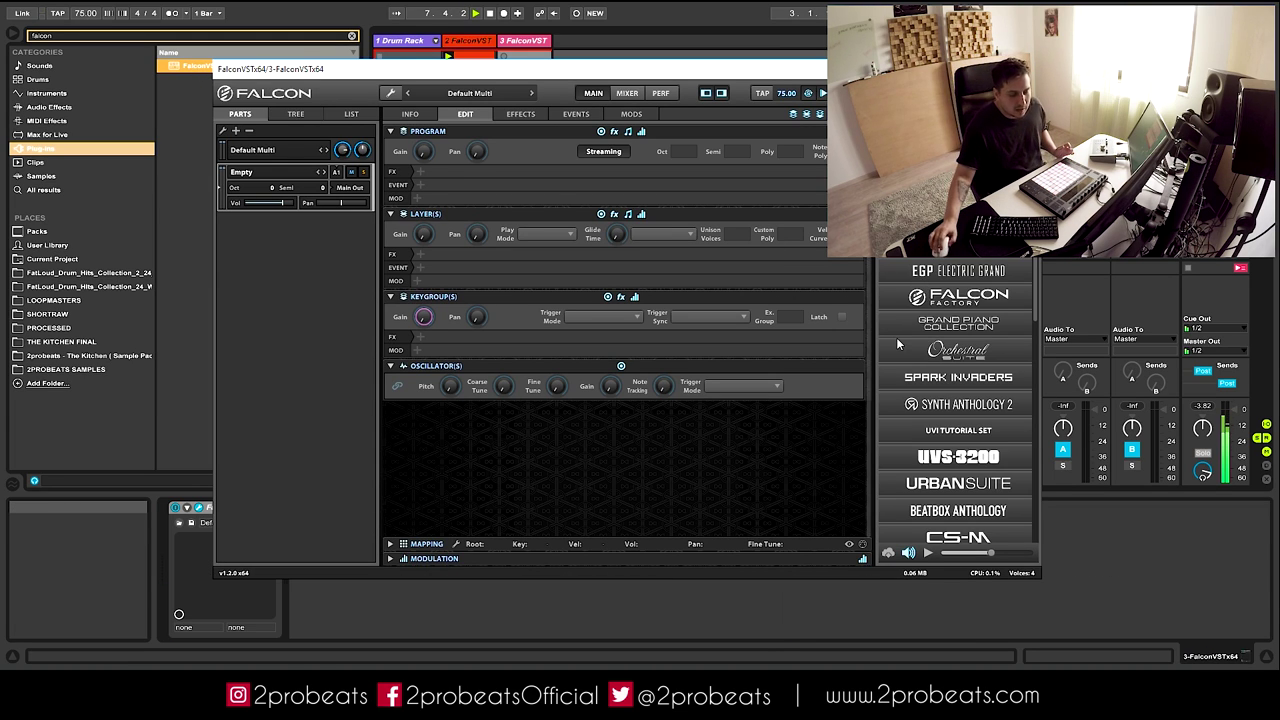
click(960, 404)
scroll(1009, 350, down, 1)
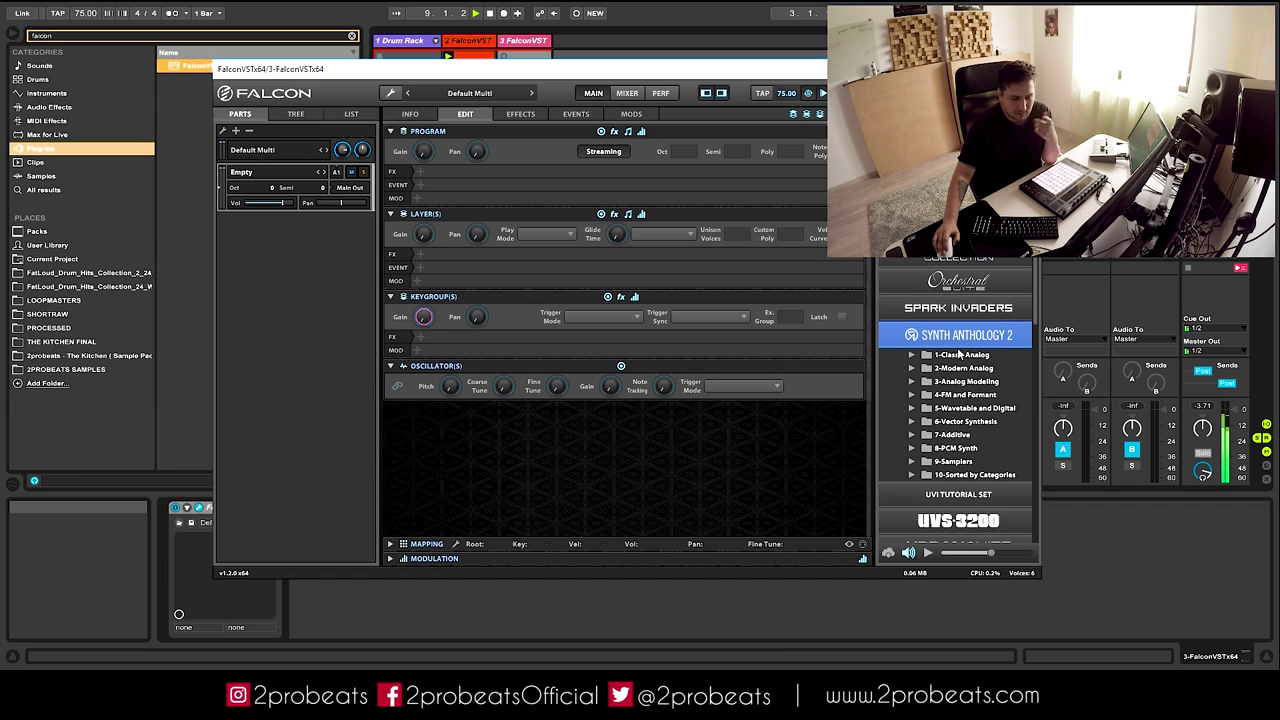
click(938, 475)
scroll(918, 424, down, 2)
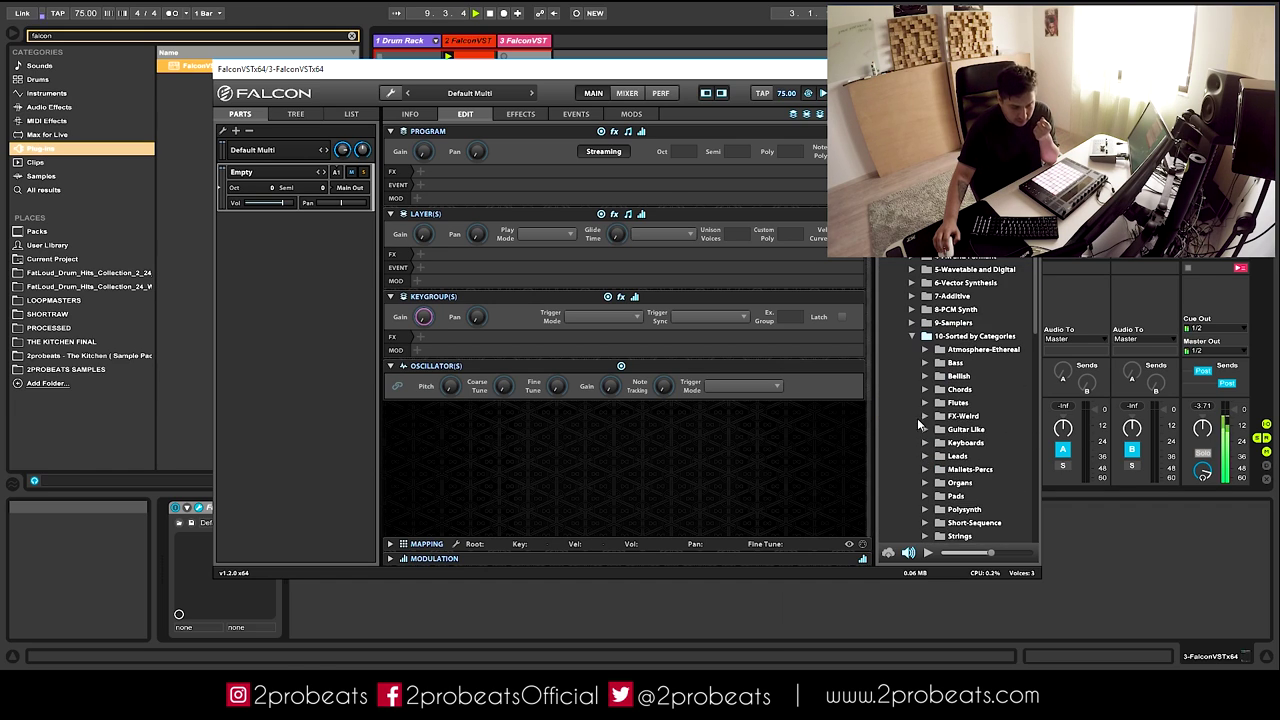
- Load the WXT-Mega Sub preset from the Bass category's 5-Wavetable and Digital folder and close the Falcon window
click(925, 362)
scroll(909, 388, down, 1)
click(940, 396)
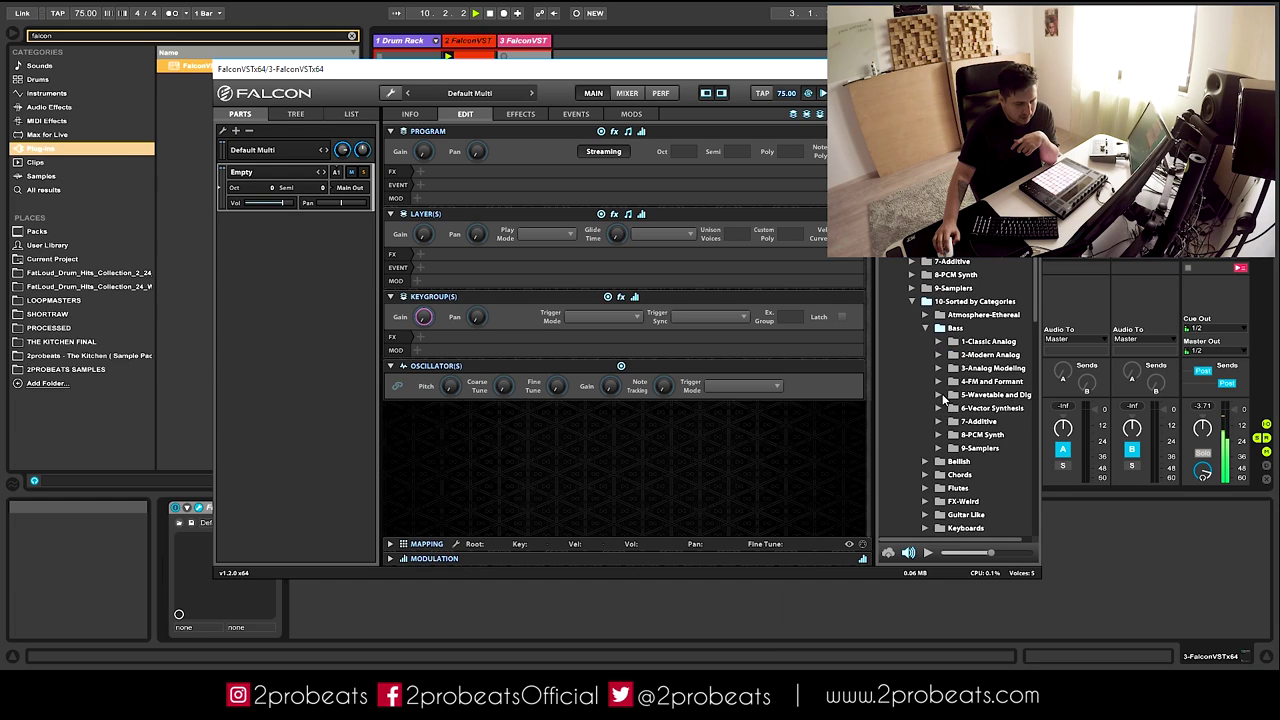
scroll(901, 398, down, 1)
scroll(903, 391, down, 2)
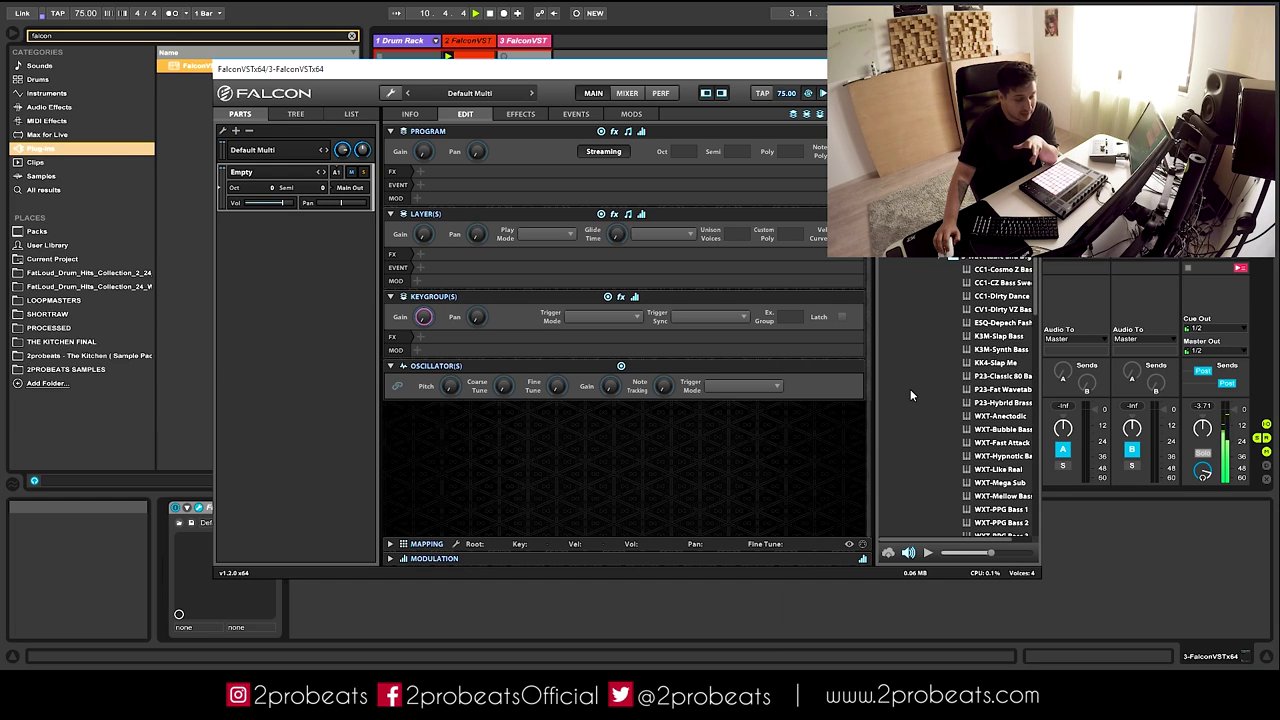
double_click(1000, 482)
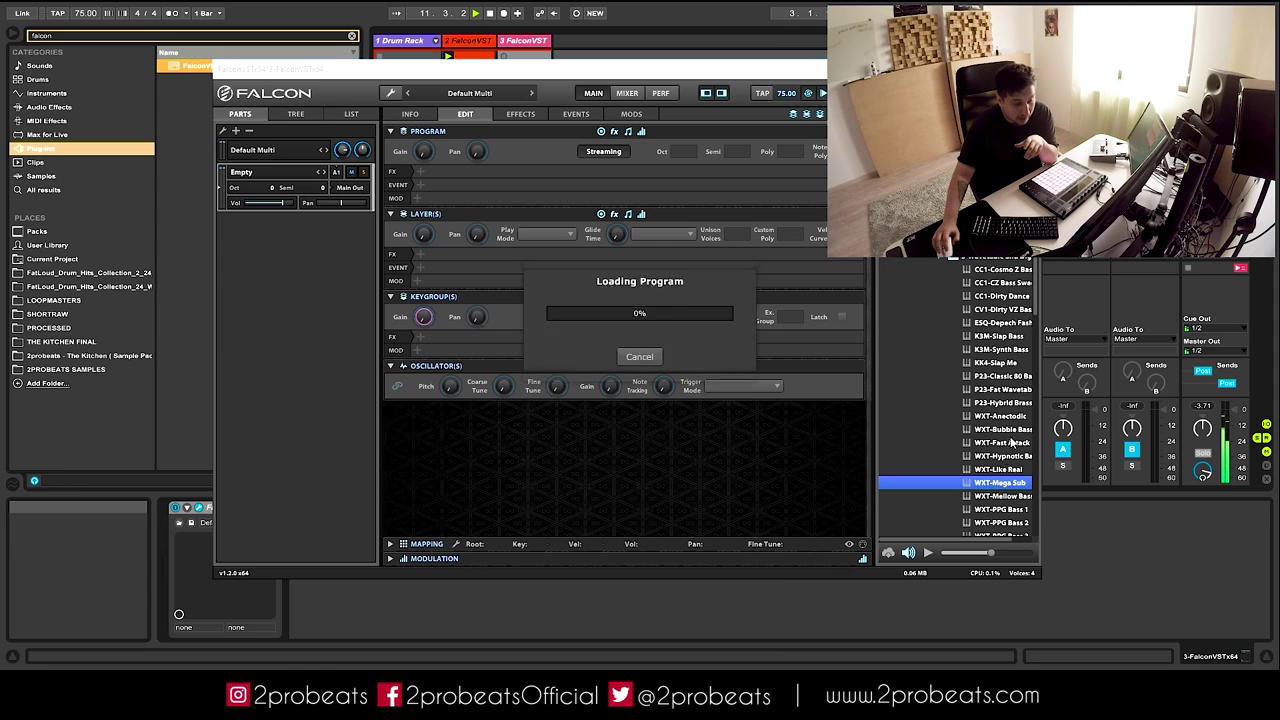
click(1025, 69)
- Lower the volume of the third track and move its recorded bass clip up to the first clip slot
click(530, 42)
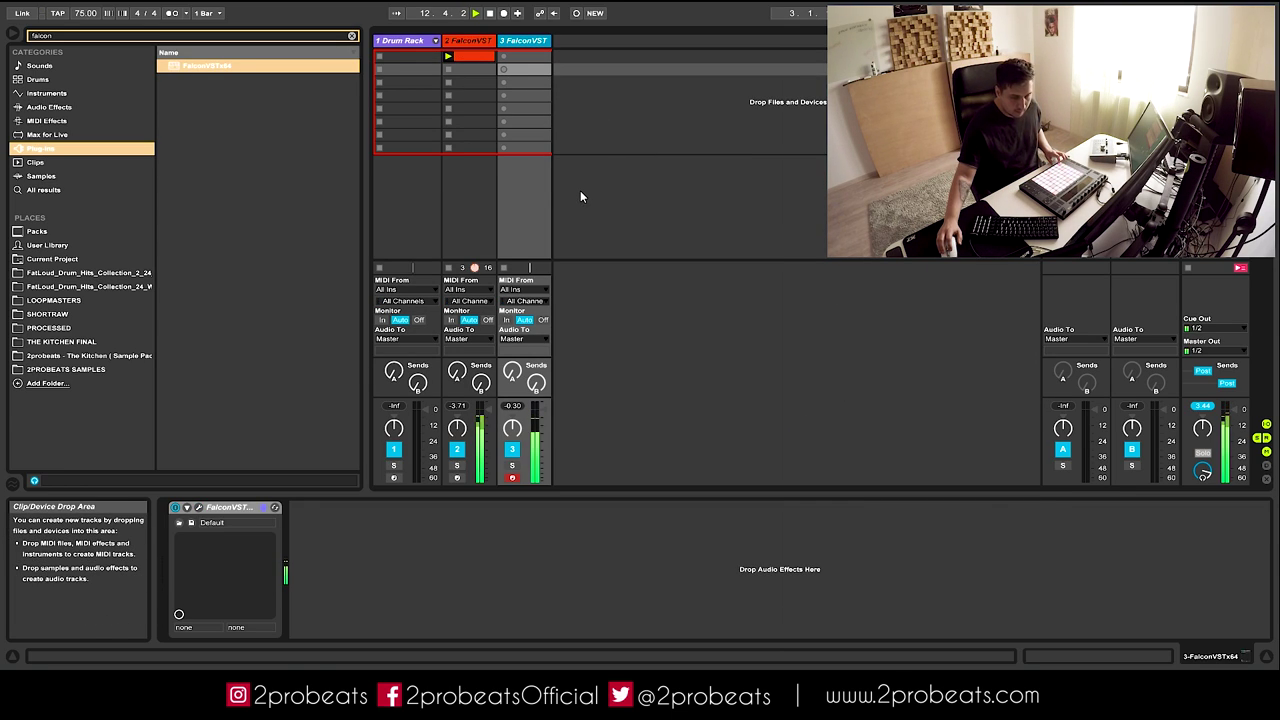
drag(543, 410, 543, 436)
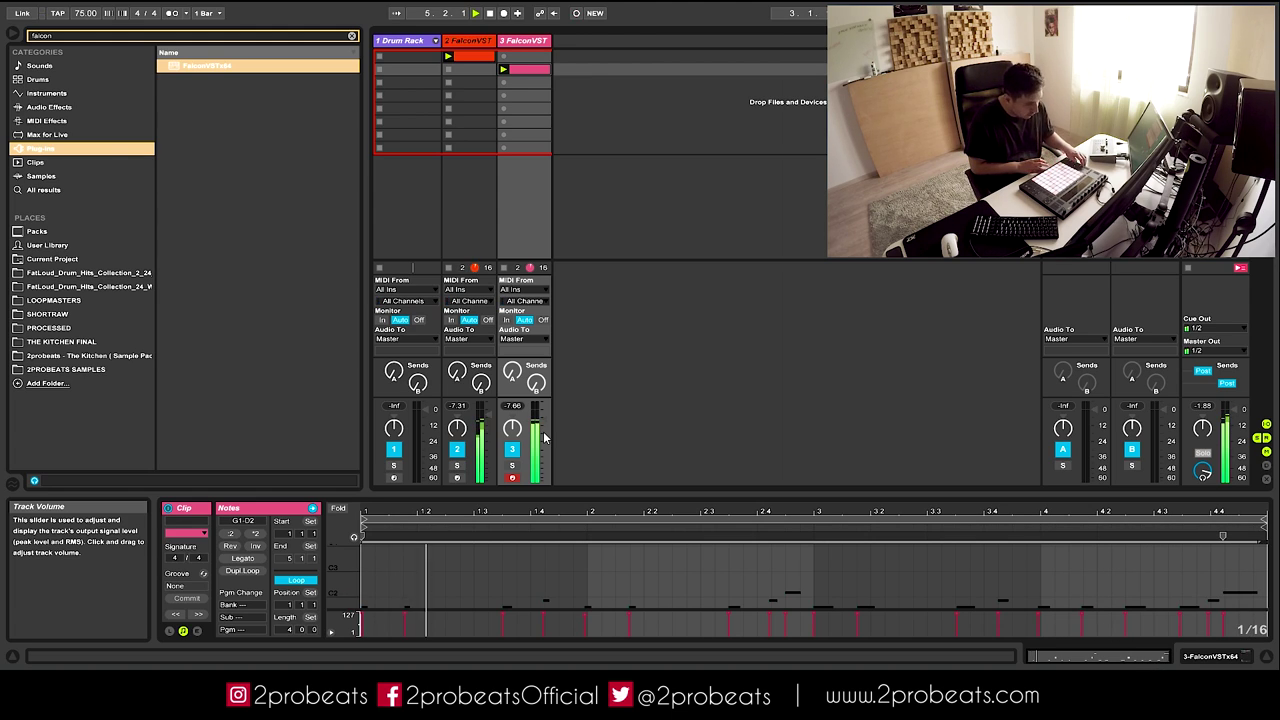
drag(524, 69, 527, 57)
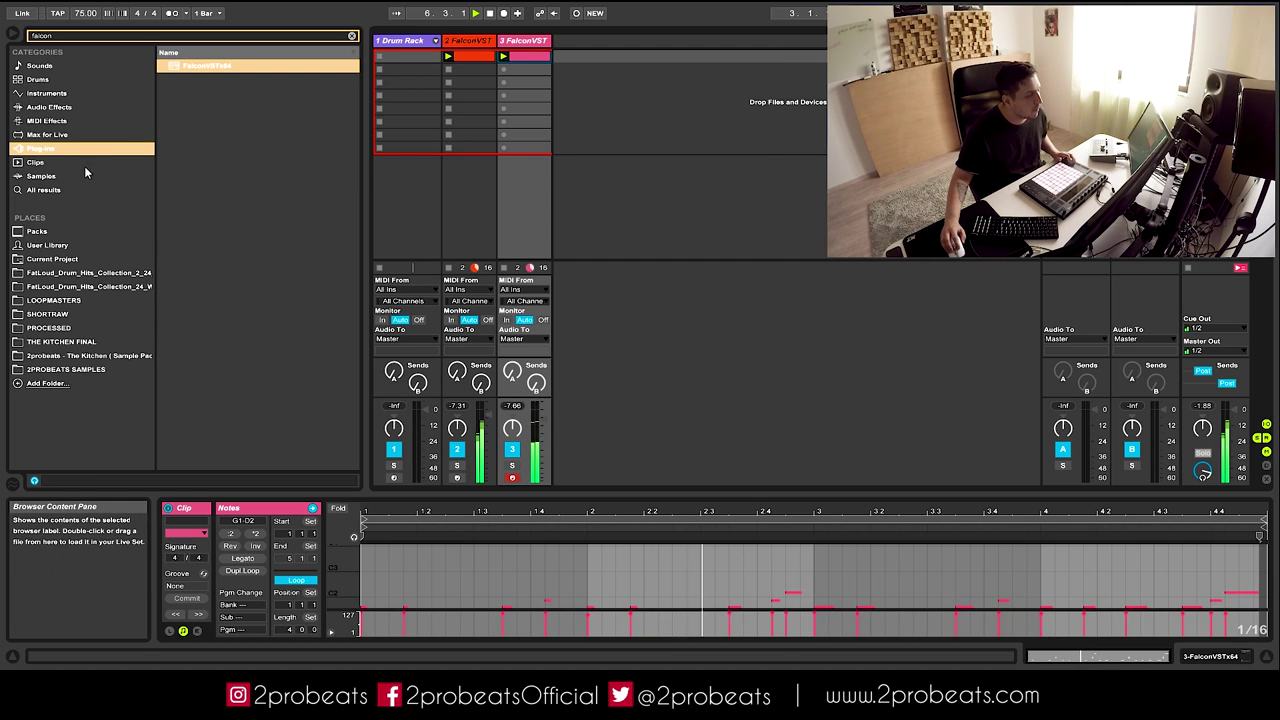
- Add FalconVSTx64 on a new fourth track and load KSK-Arpeggio Pad from Synth Anthology 2's Atmosphere-Ethereal 7-Additive folder
drag(217, 68, 583, 54)
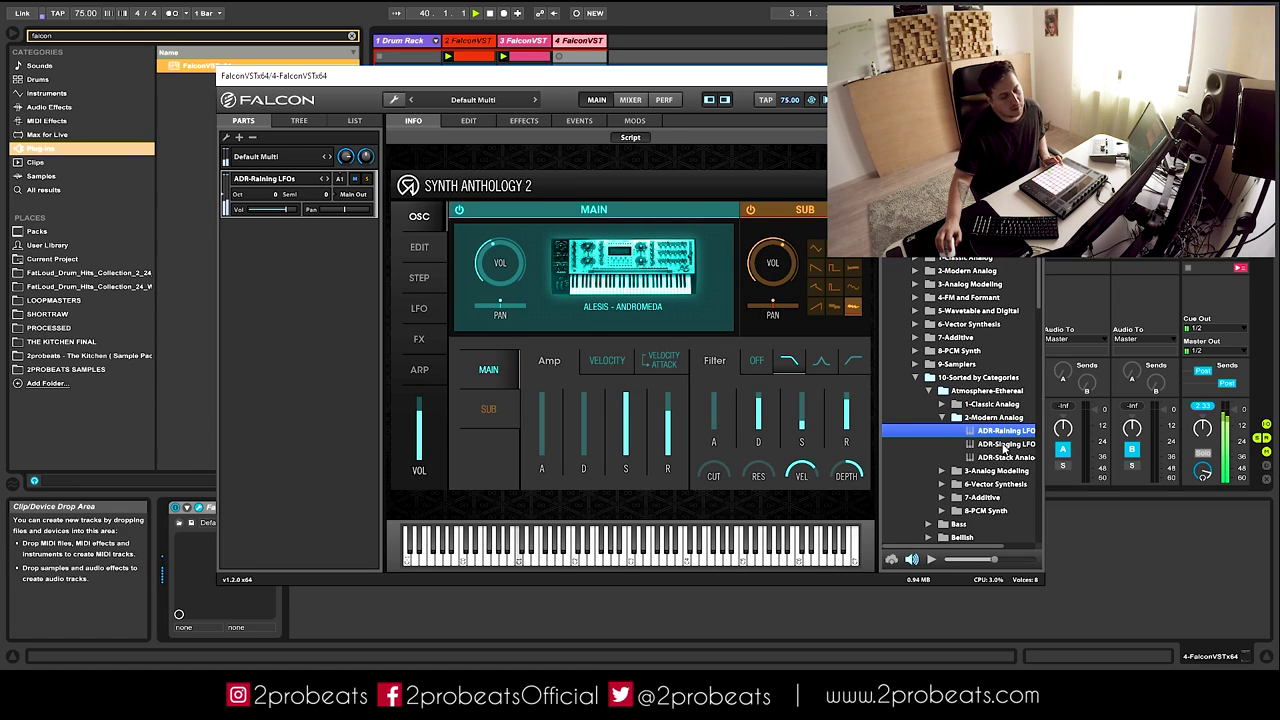
click(942, 418)
click(940, 457)
double_click(1005, 471)
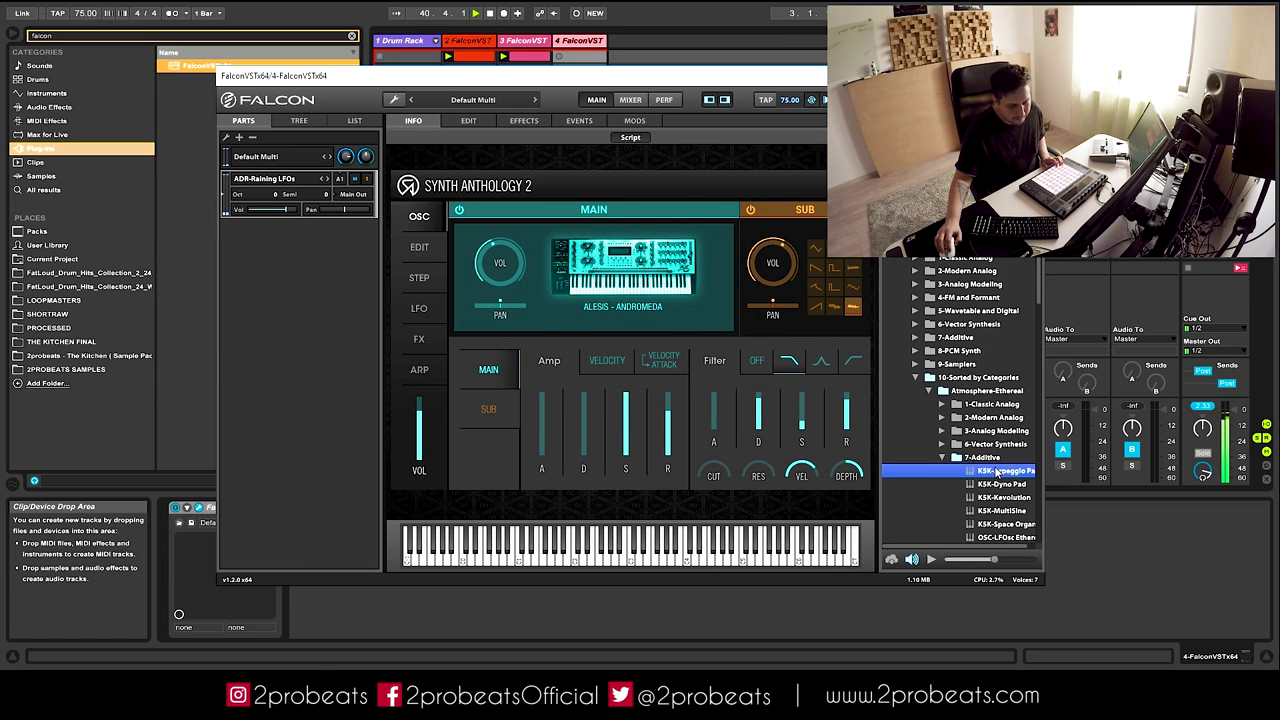
- Audition the KSK-Dyno Pad, KSK-Kevolution and KSK-MultiSine presets, load KSK-Space Organ, and close the Falcon window
double_click(1004, 487)
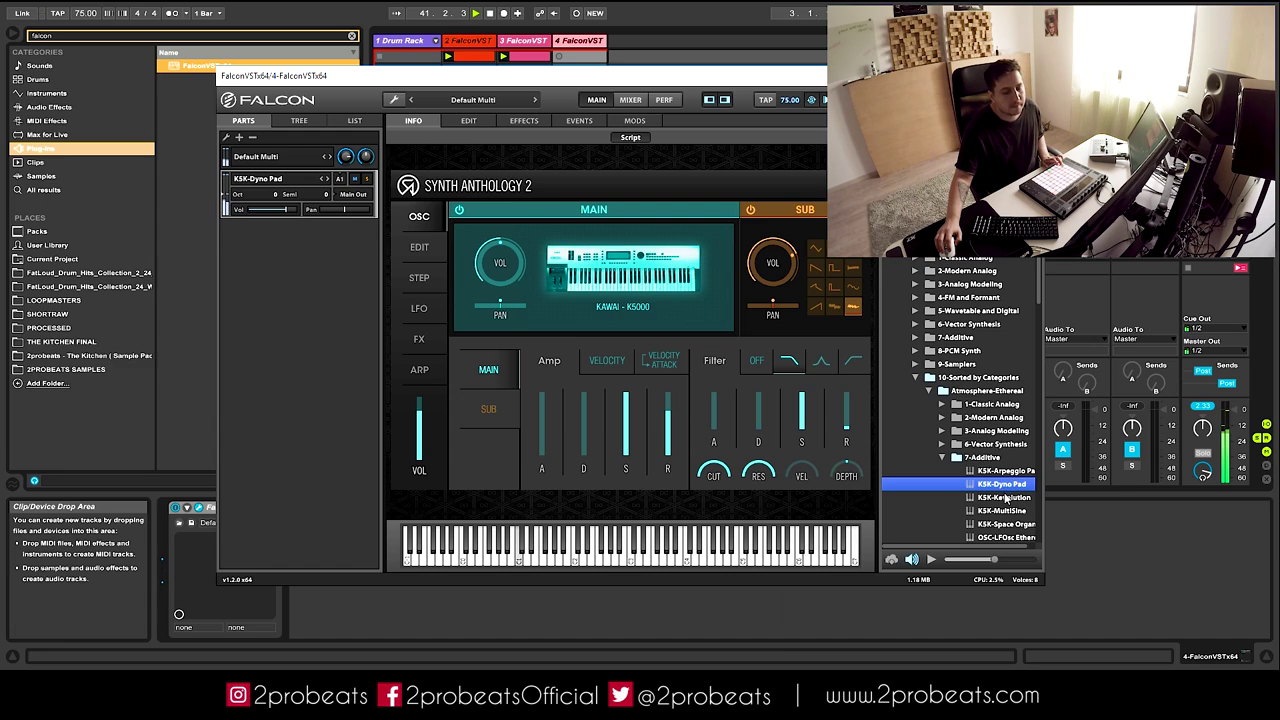
double_click(1005, 497)
scroll(993, 470, down, 3)
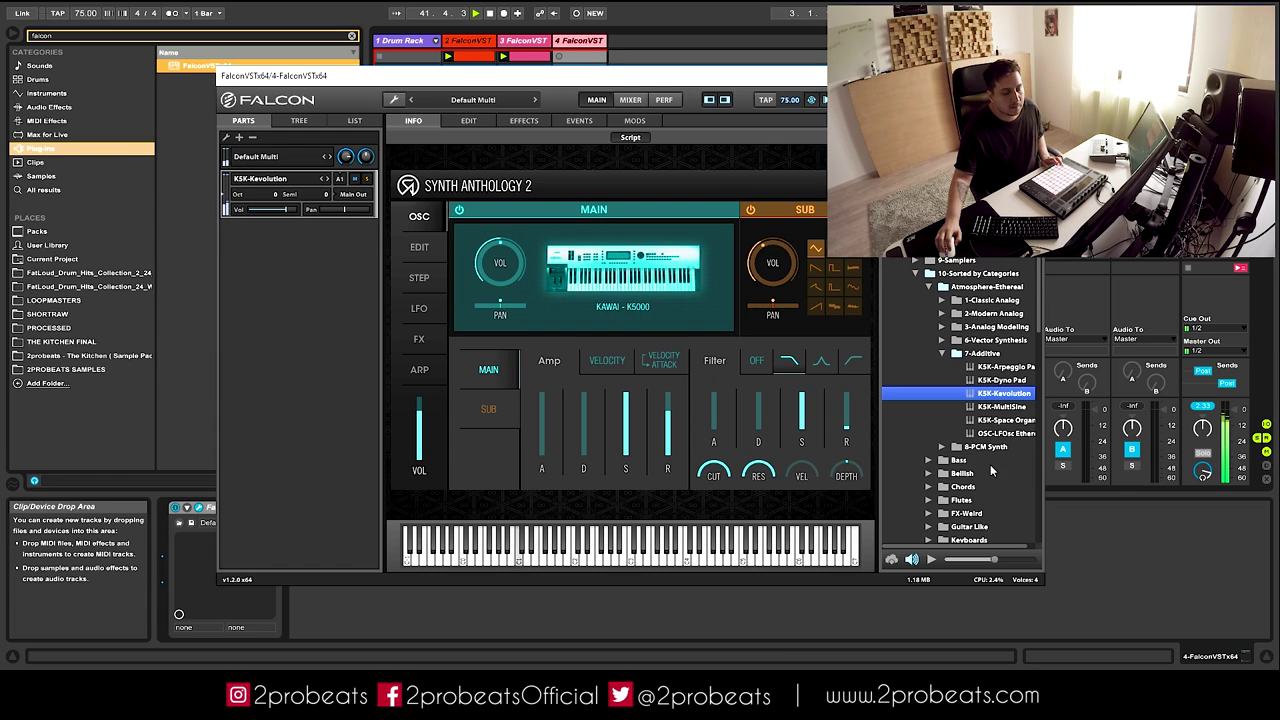
double_click(1002, 408)
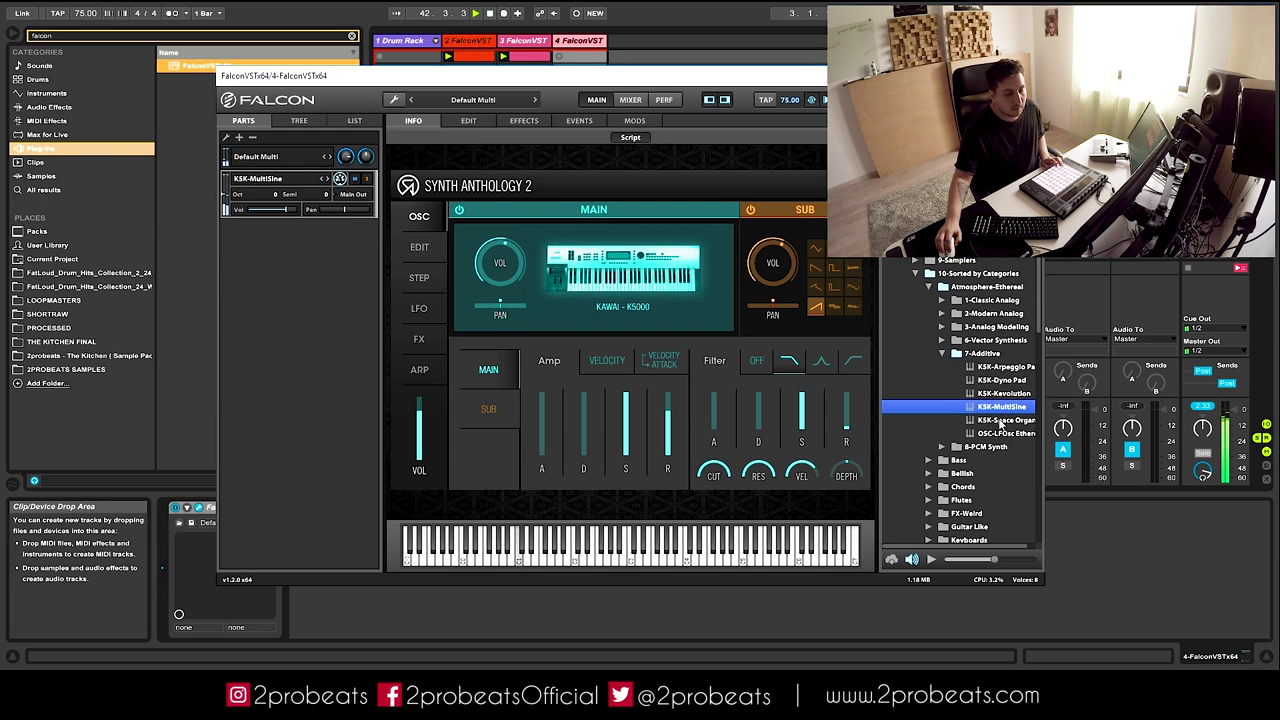
double_click(1001, 420)
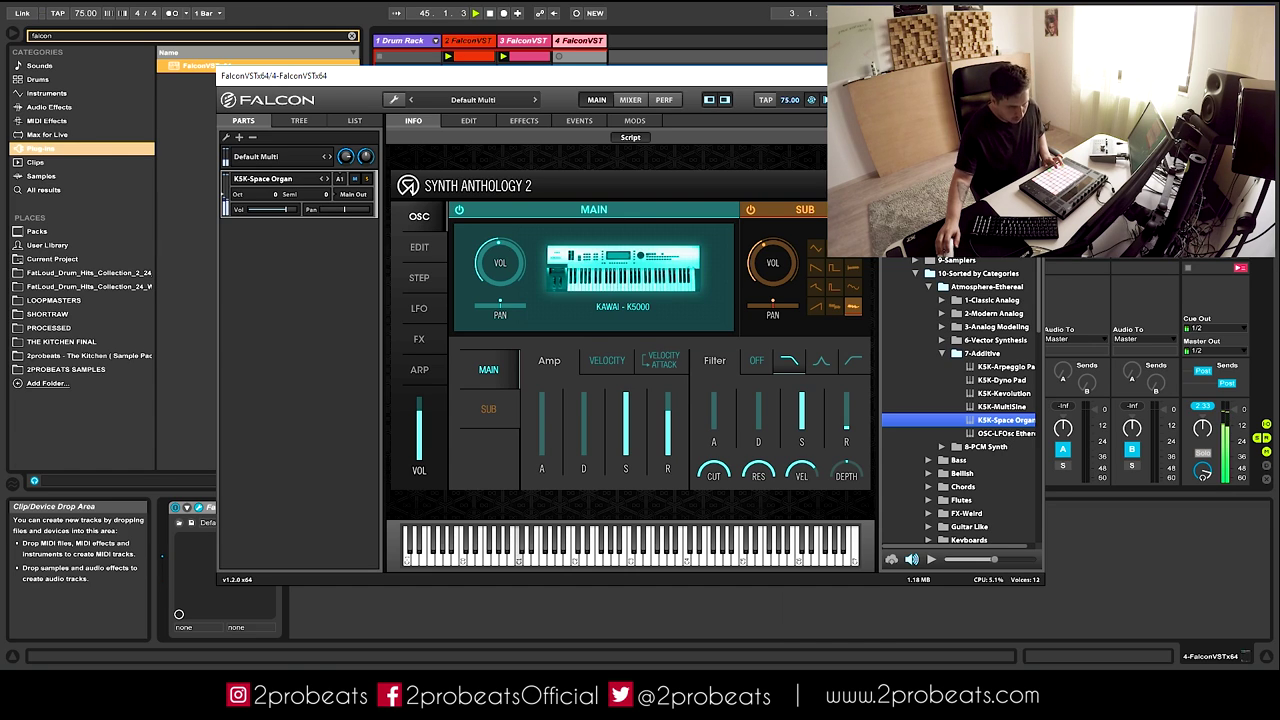
click(1029, 76)
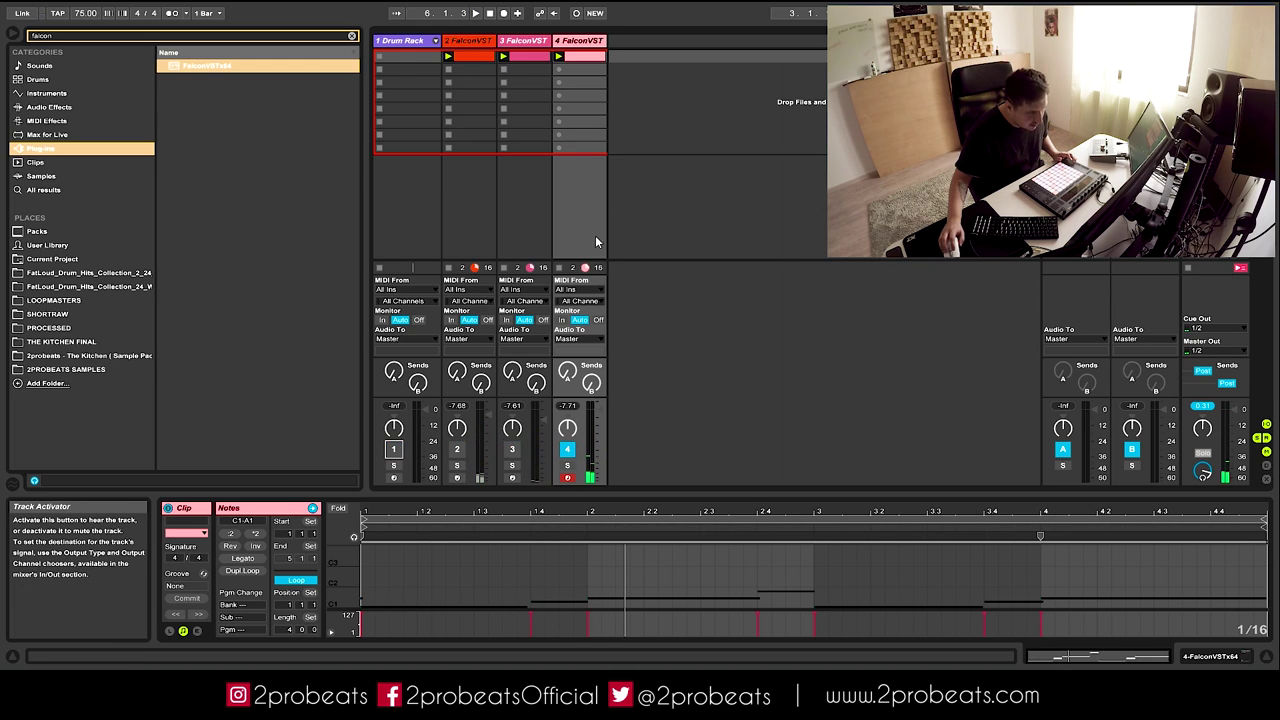
- Reopen Falcon on the fourth track and, during playback, reduce the filter resonance and set the cutoff to about 1011.65
click(578, 42)
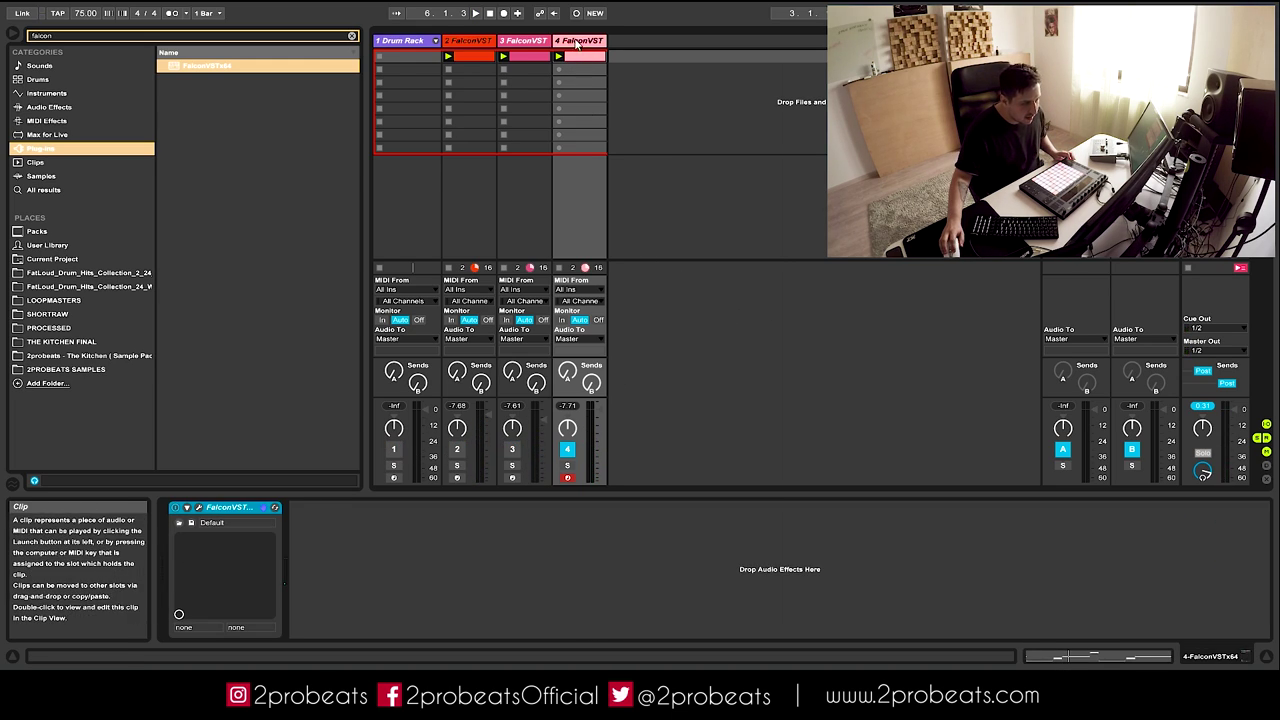
click(199, 507)
key(space)
drag(711, 466, 689, 520)
drag(756, 466, 740, 492)
drag(692, 580, 690, 587)
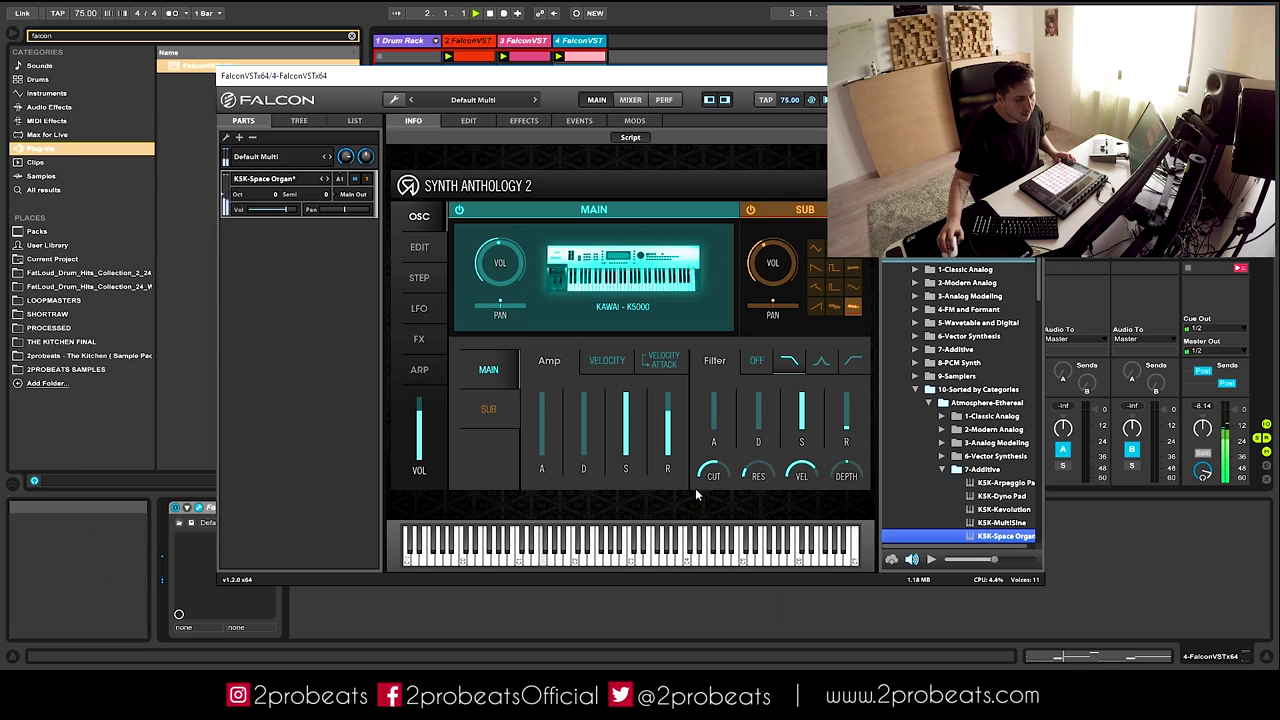
drag(693, 500, 700, 485)
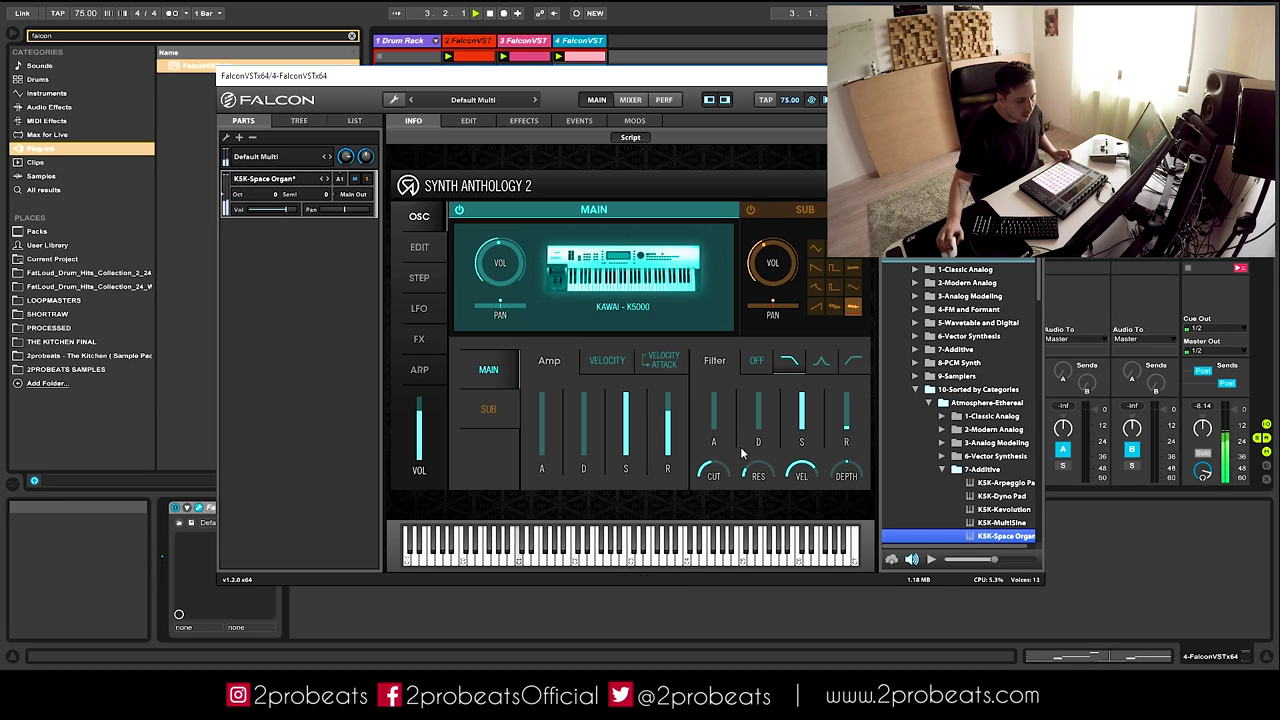
mouse_move(717, 462)
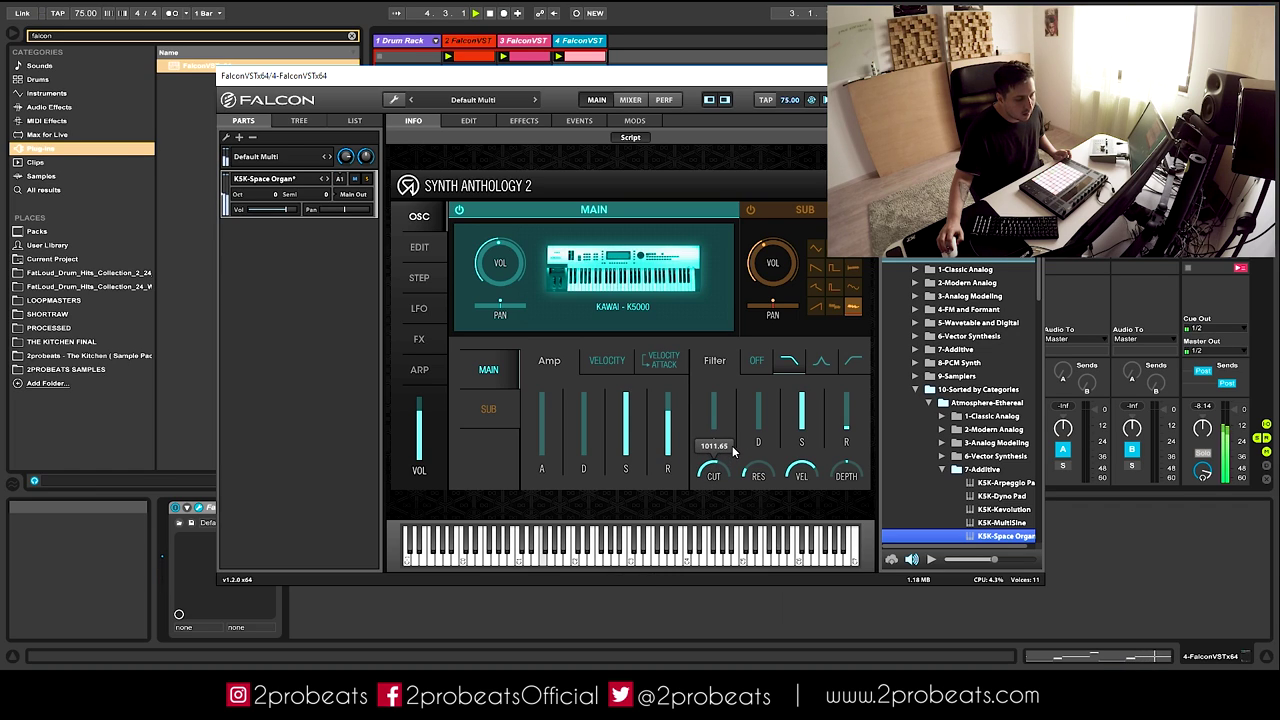
click(1029, 76)
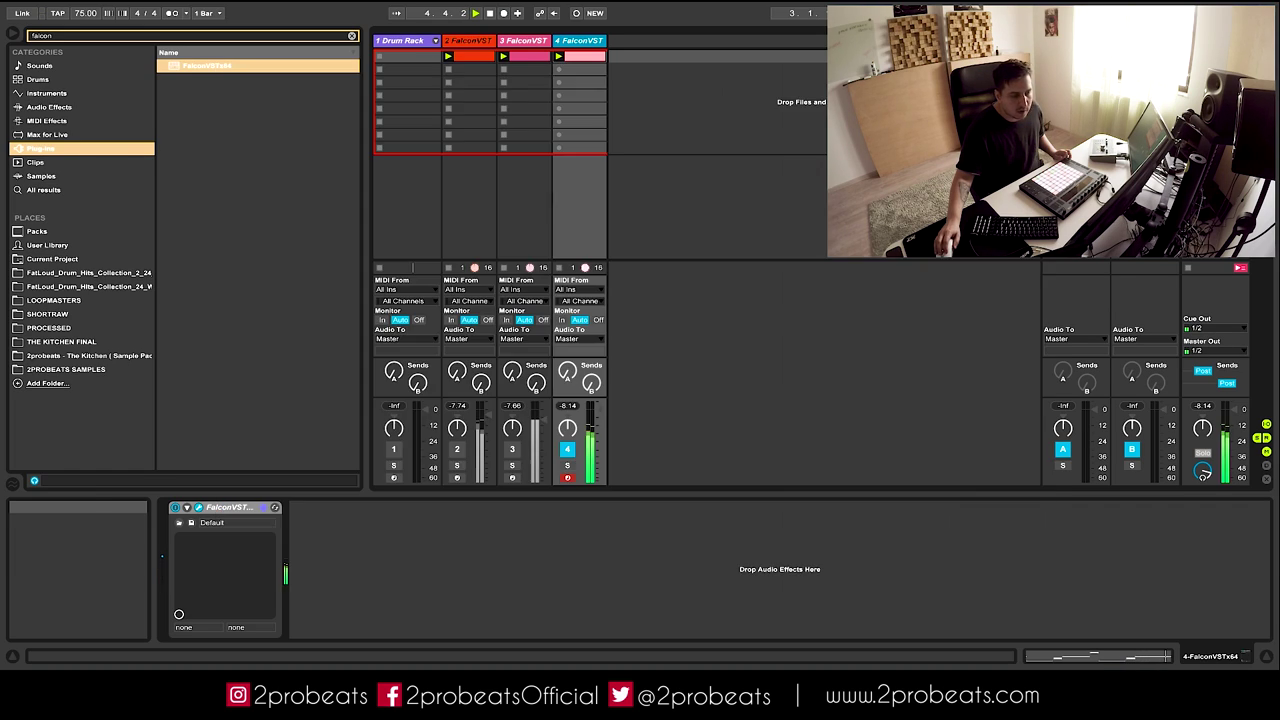
- Reactivate the bass, bell and Drum Rack tracks and slightly lower the fourth track's volume
click(511, 451)
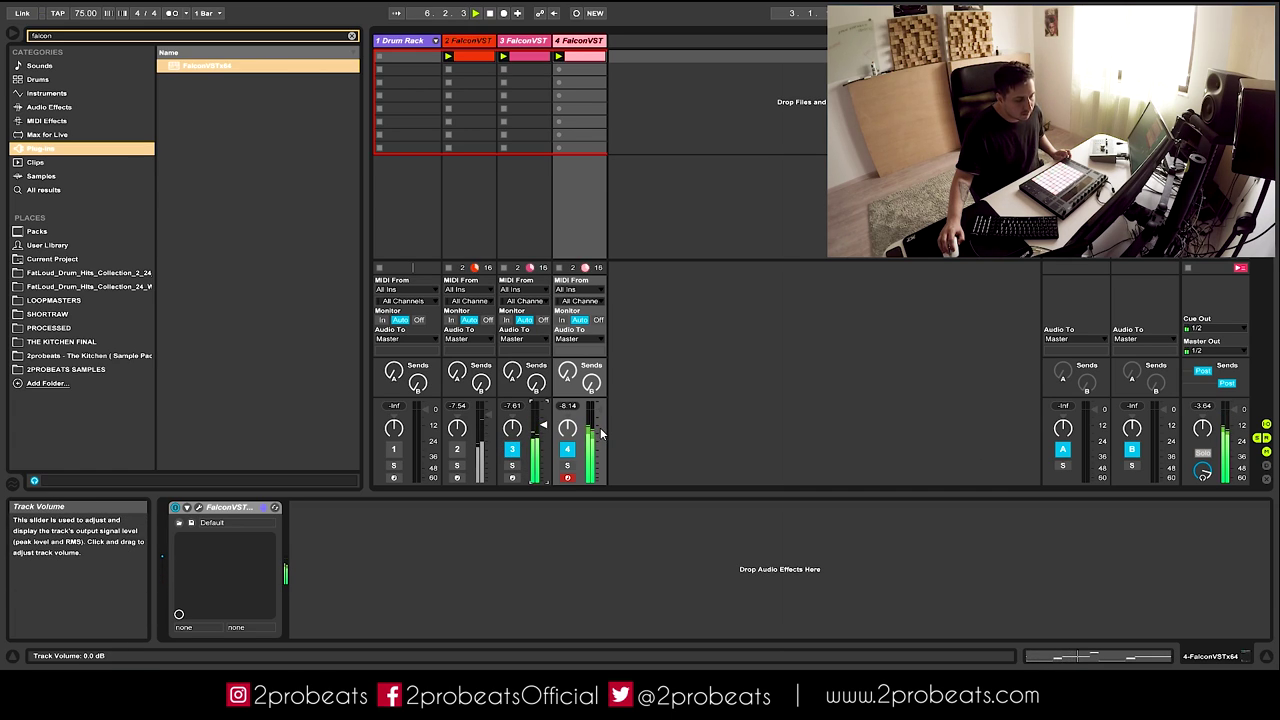
drag(598, 412, 598, 414)
click(464, 452)
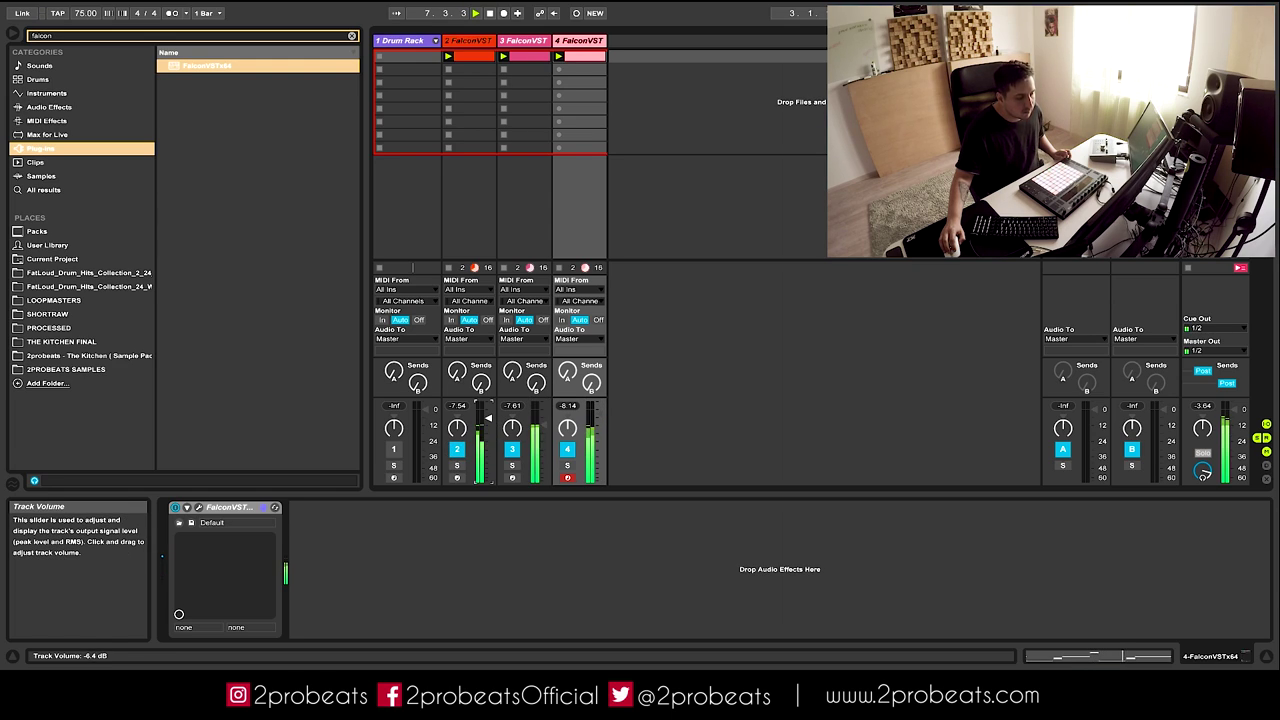
click(394, 450)
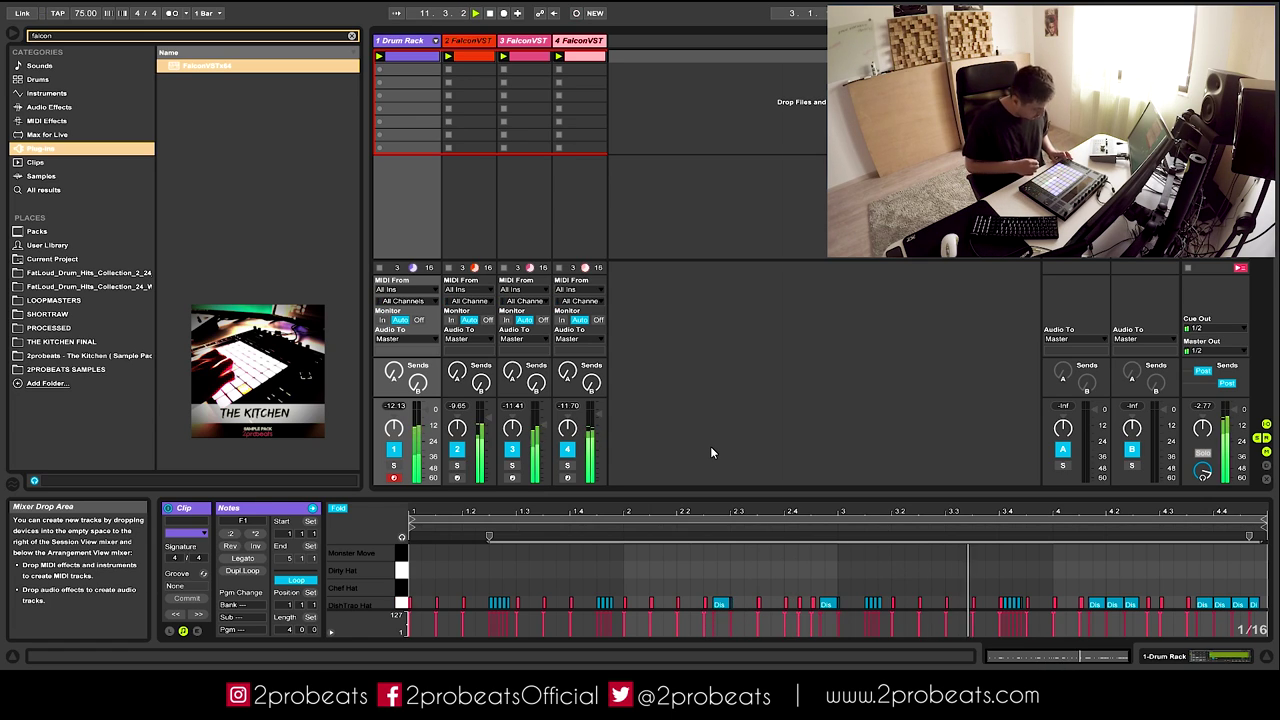
- Play the session with the layered drum clip and mute the three Falcon tracks
key(space)
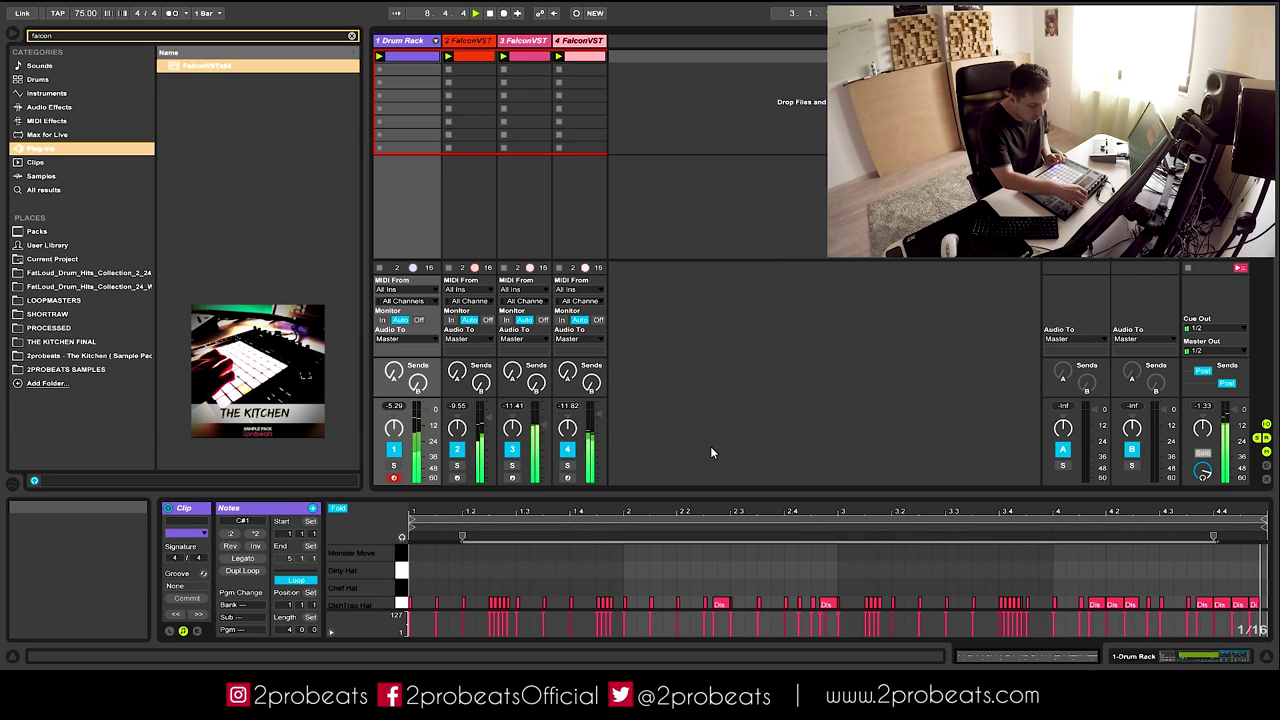
key(space)
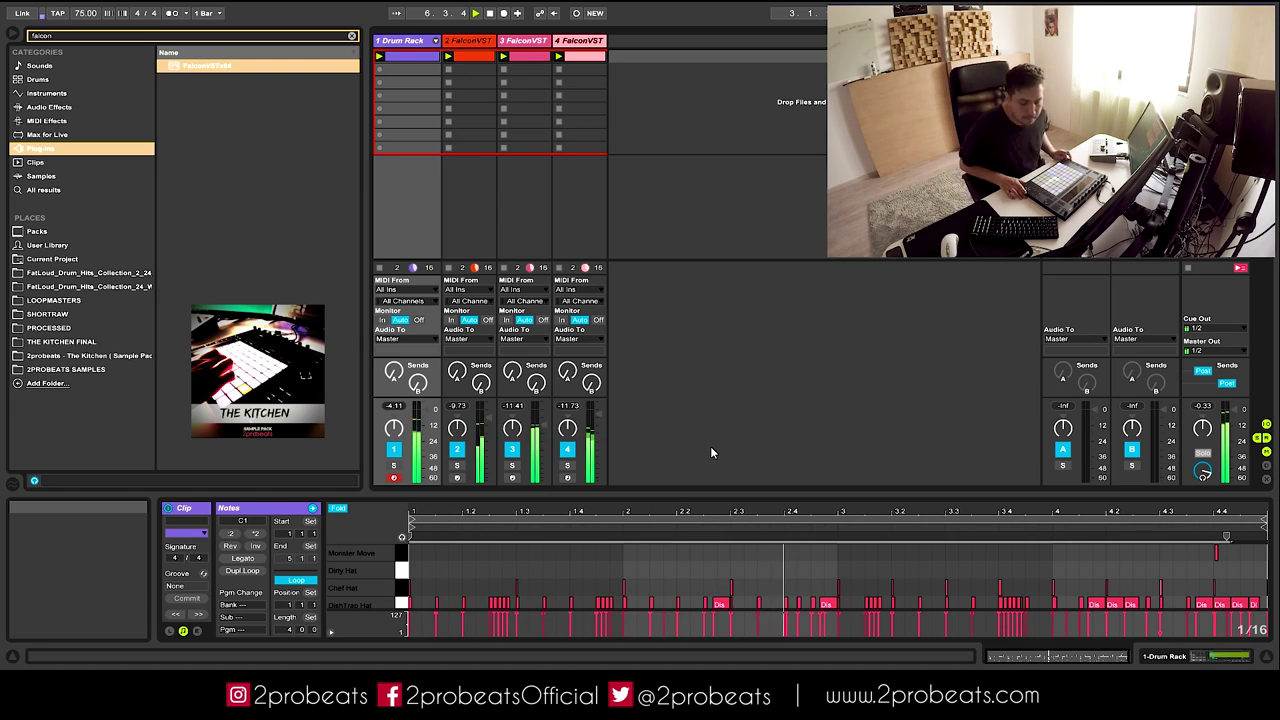
click(513, 450)
click(568, 450)
click(458, 450)
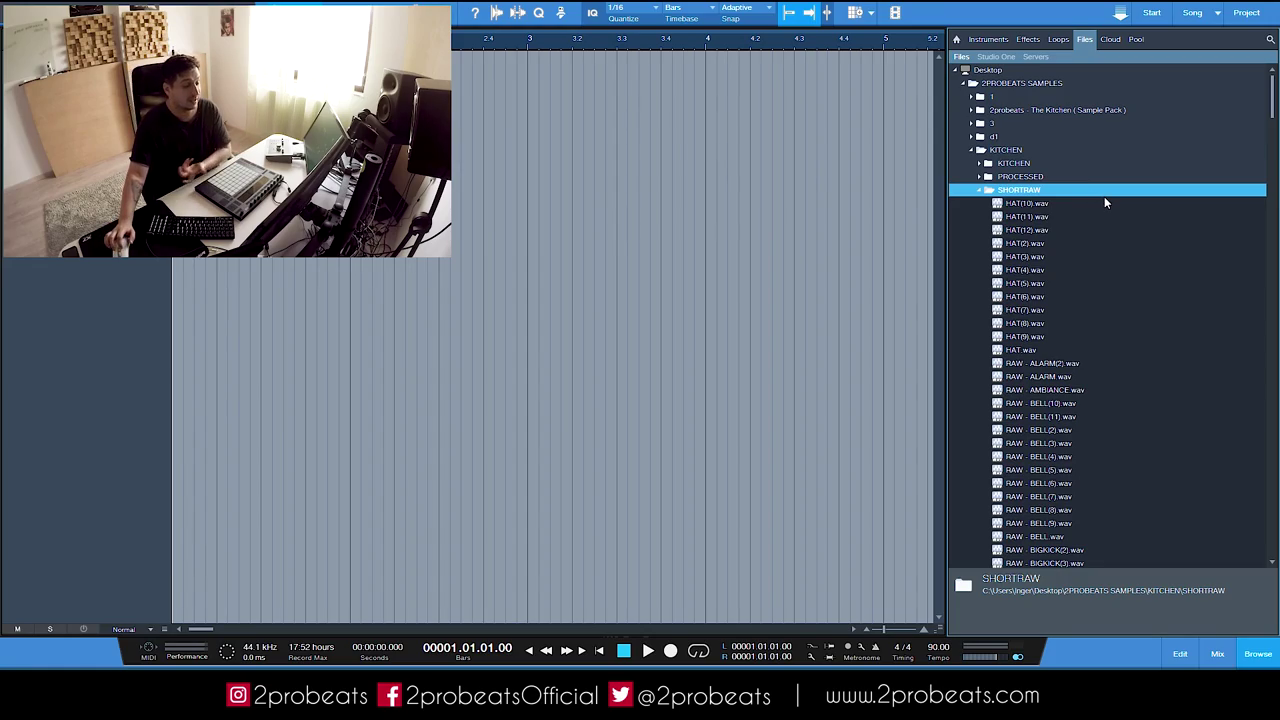
- Audition several HAT samples in the SHORTRAW folder, including HAT(10), HAT(6), HAT(8) and HAT
click(1104, 202)
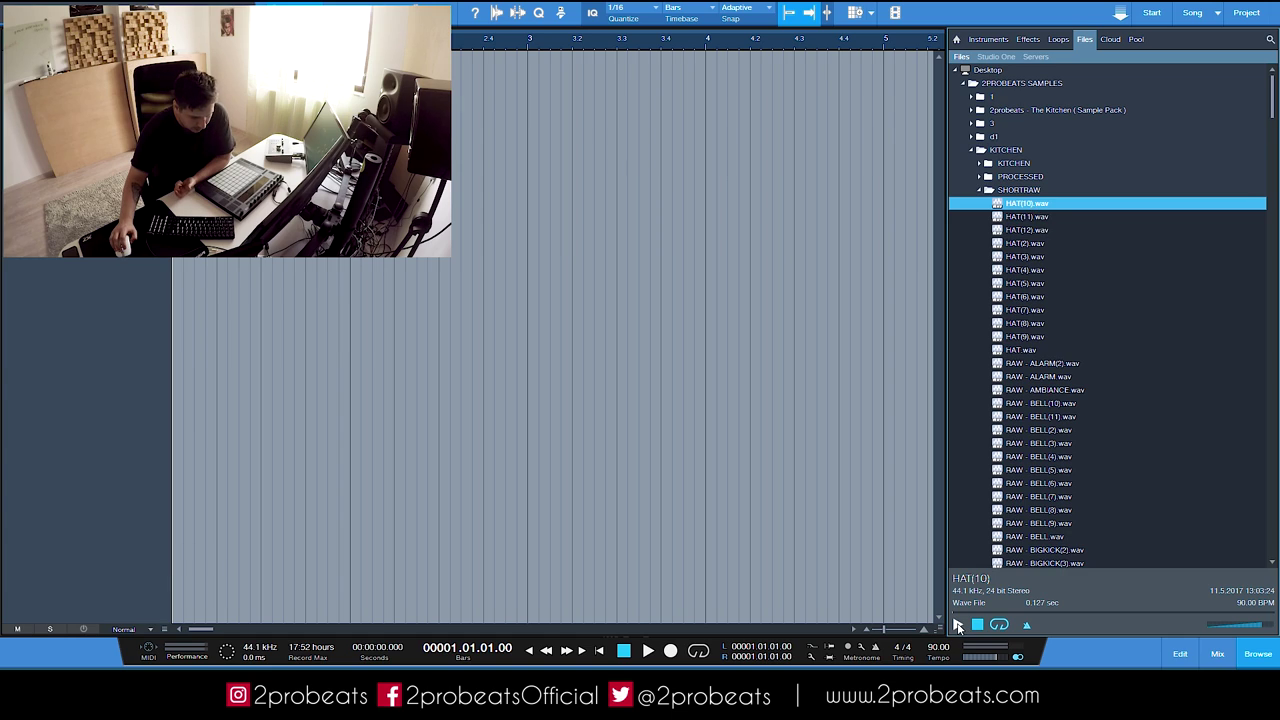
click(958, 625)
click(1030, 296)
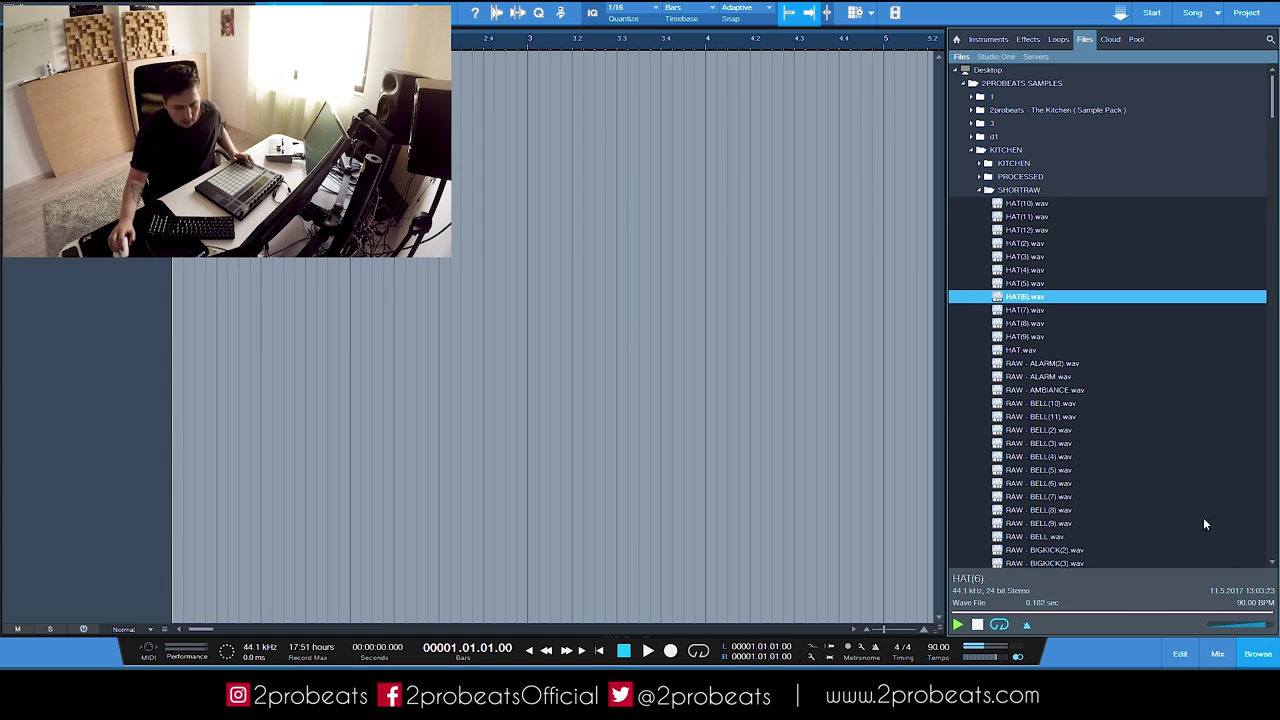
click(1022, 323)
click(1015, 337)
click(1050, 351)
- Audition the RAW - ALARM(2), RAW - ALARM and RAW - AMBIANCE samples
click(1046, 364)
click(1106, 377)
click(1118, 390)
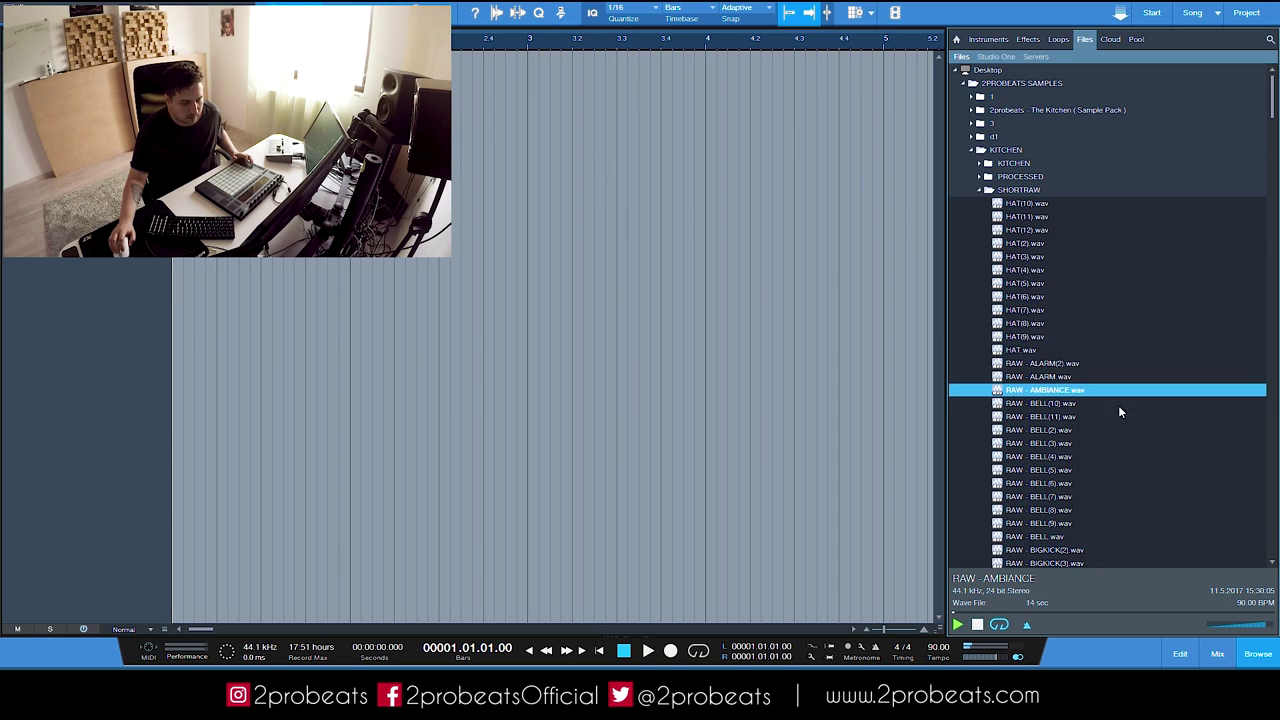
click(1050, 377)
click(1100, 365)
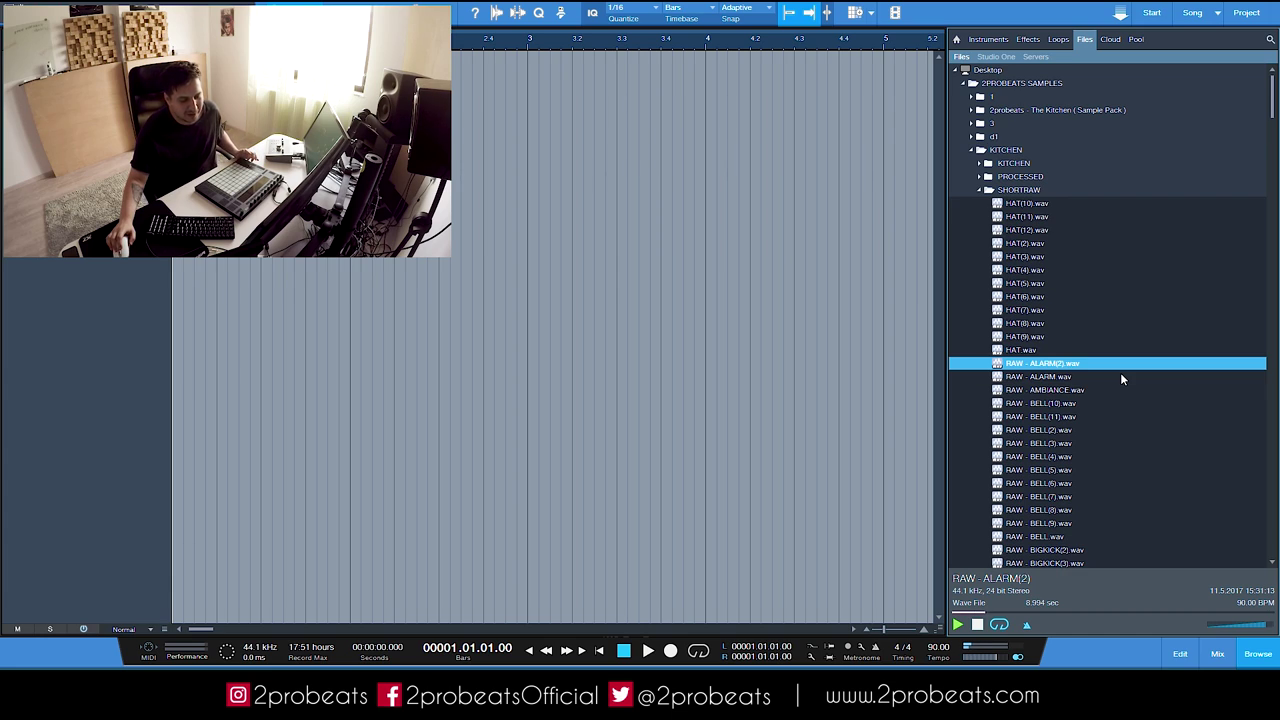
click(1078, 391)
- Audition the RAW - BELL(10) and RAW - BELL(5) samples
click(1092, 404)
scroll(1060, 400, down, 2)
click(1057, 392)
scroll(1060, 400, down, 3)
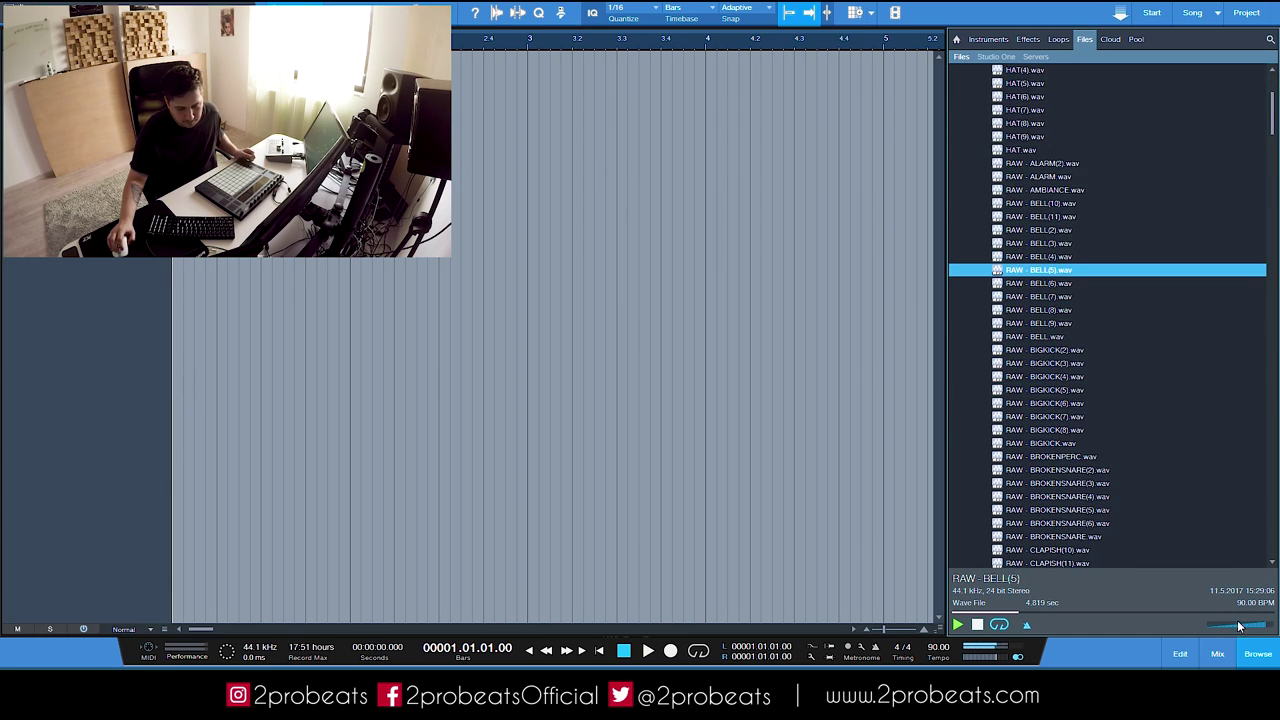
- Audition several RAW - BIGKICK samples and the RAW - BROKENPERC sample
click(1050, 363)
click(1097, 390)
click(1122, 416)
click(1132, 443)
click(1132, 457)
- Audition RAW - BROKENSNARE(5) and a couple of the RAW - CLAPISH samples
scroll(1125, 365, down, 2)
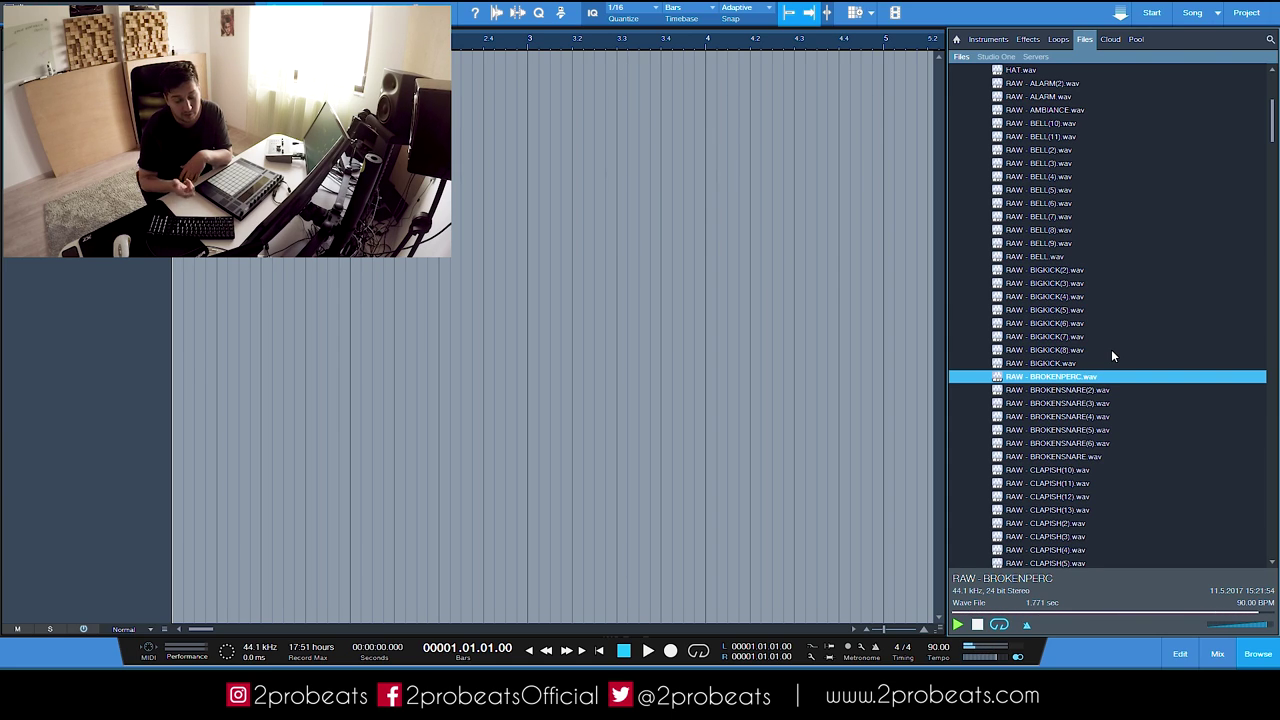
click(1042, 430)
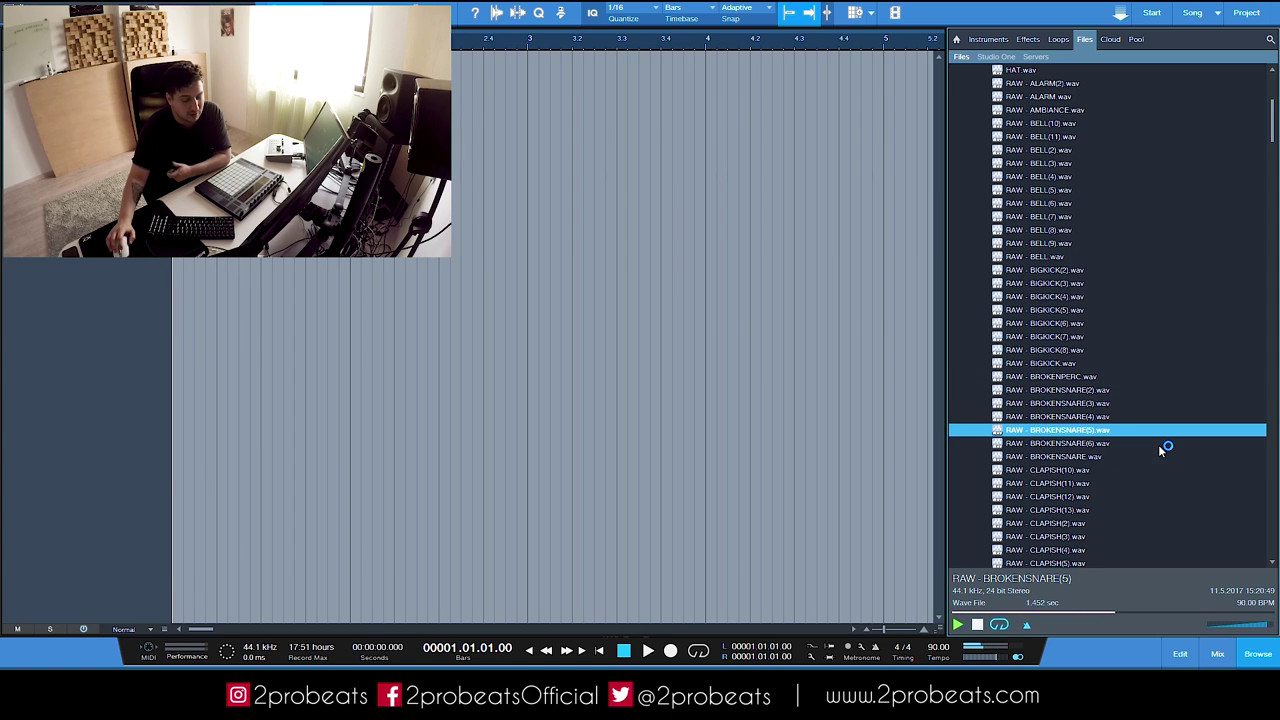
scroll(1158, 449, down, 2)
click(1070, 403)
scroll(1180, 436, down, 5)
click(1000, 351)
- Audition RAW - CRANKSNARE samples and the RAW - CRISTAL sample
click(1045, 390)
scroll(1110, 384, down, 3)
click(1062, 311)
click(1068, 336)
scroll(1152, 363, down, 2)
- Audition a range of RAW - DROPIT samples, from DROPIT(15) through to the unnumbered DROPIT file
click(1058, 339)
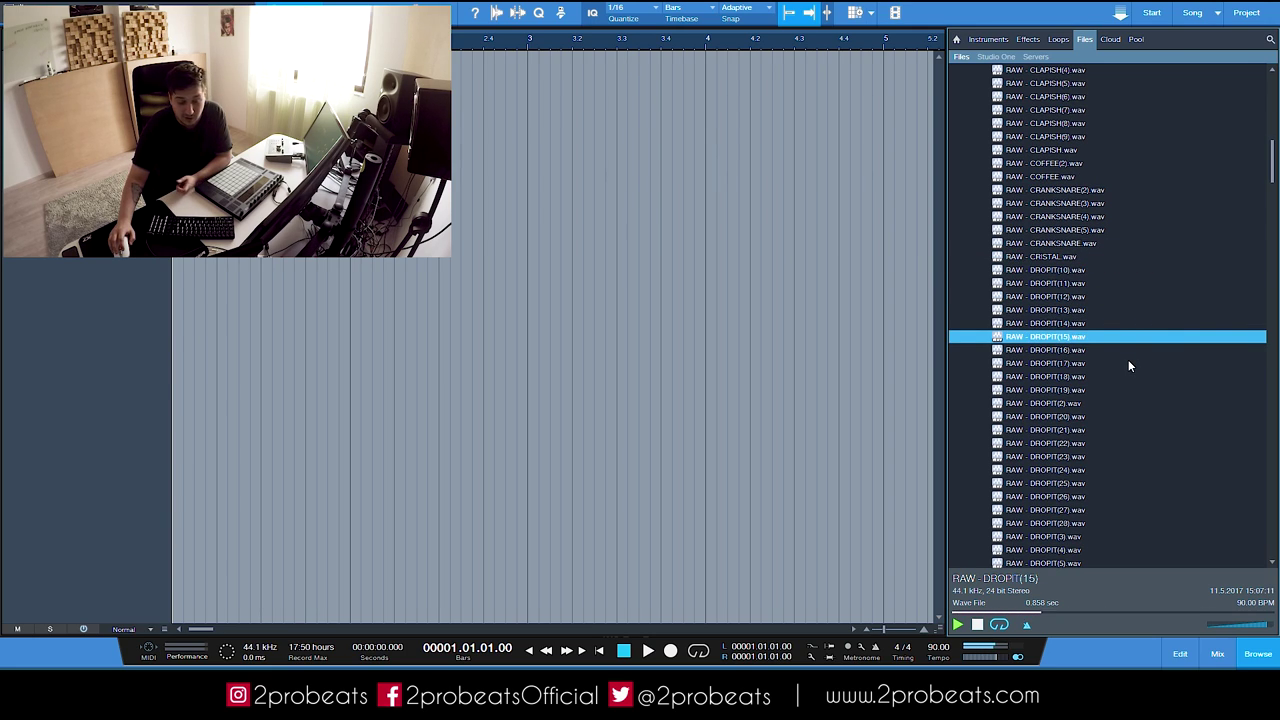
click(1054, 364)
scroll(1129, 389, down, 1)
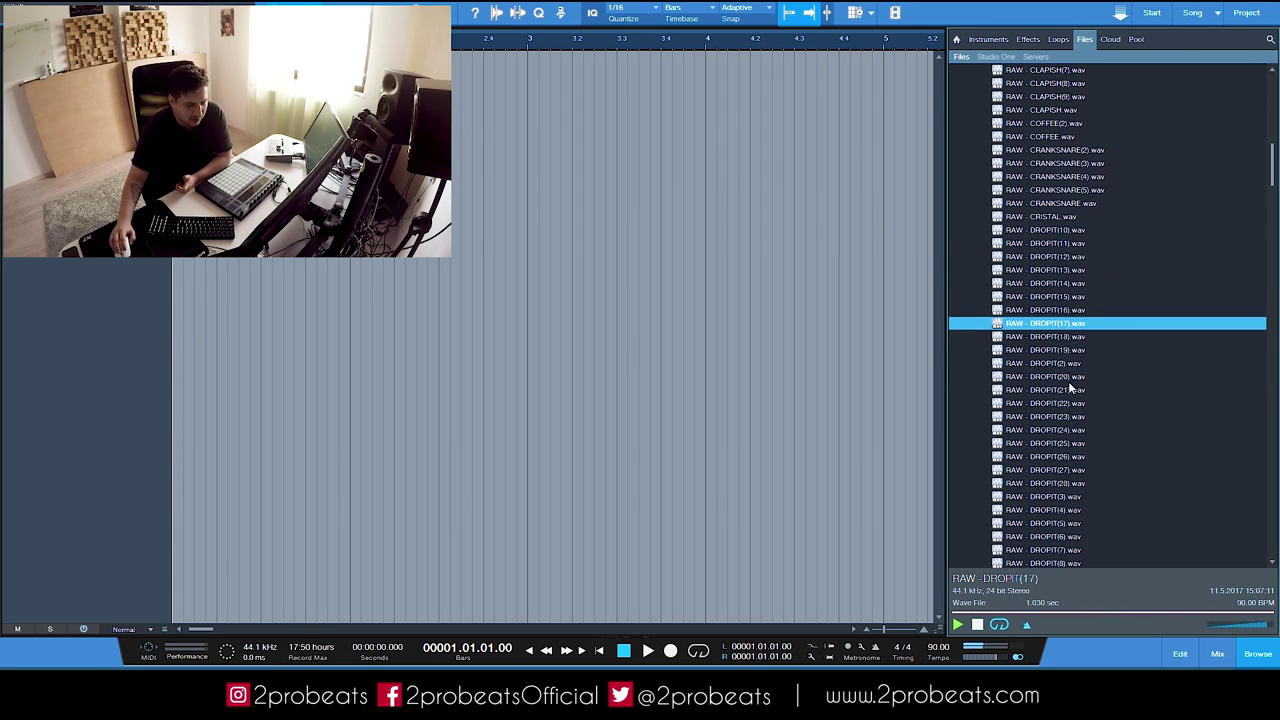
key(Down)
key(Down)
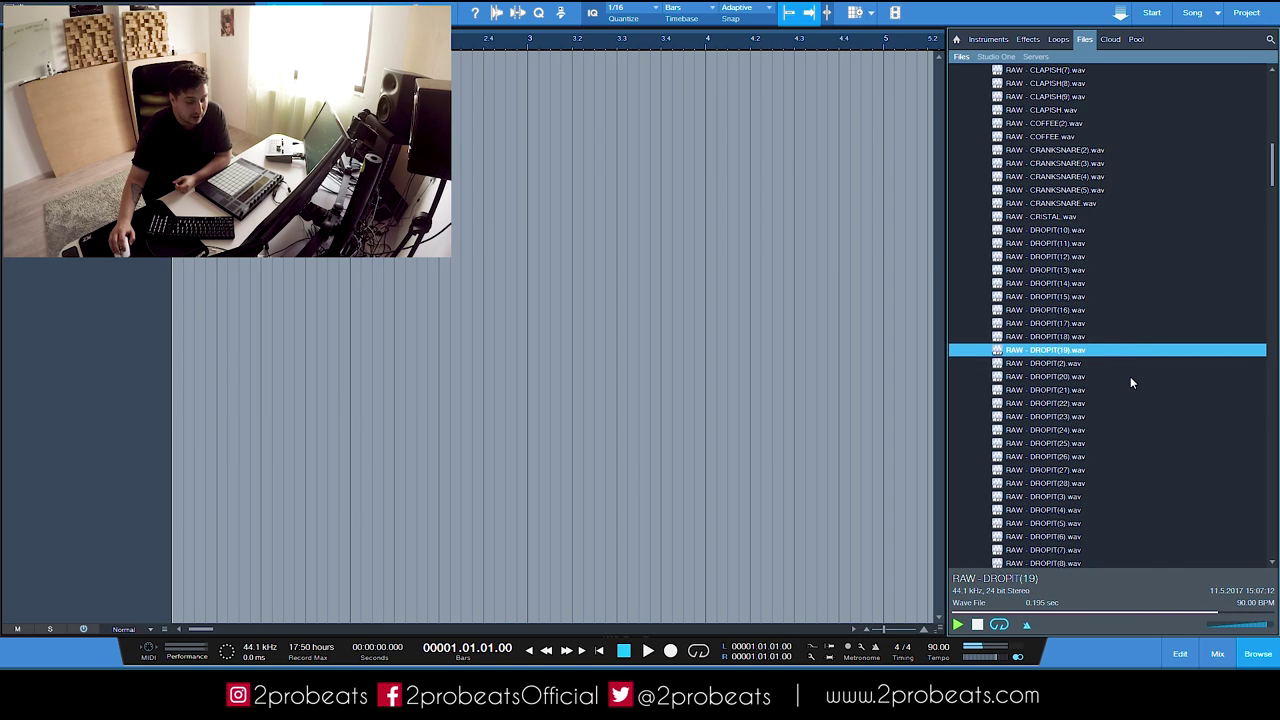
key(Down)
key(Down)
key(Down)
key(Down)
scroll(1137, 423, down, 4)
click(1030, 390)
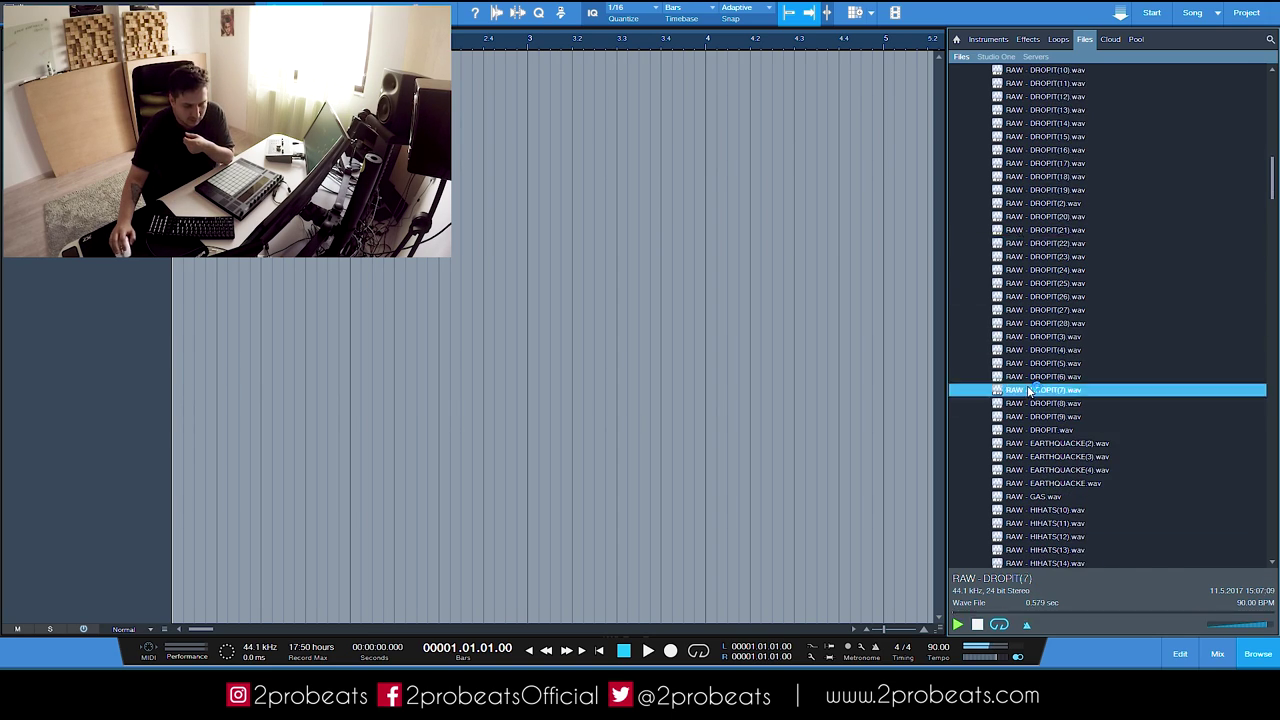
click(1065, 416)
click(1125, 430)
- Audition the RAW - EARTHQUACKE(2) and RAW - GAS samples
click(1109, 443)
scroll(1180, 424, down, 3)
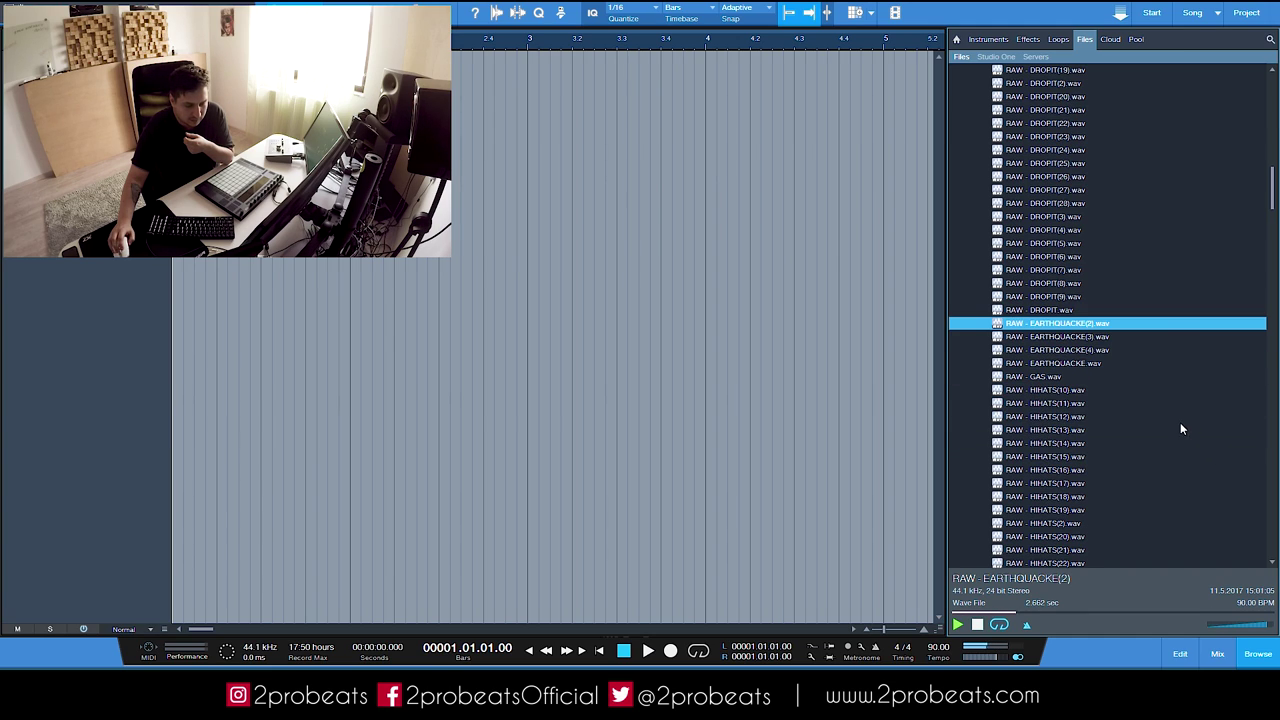
click(1120, 377)
scroll(1153, 340, down, 3)
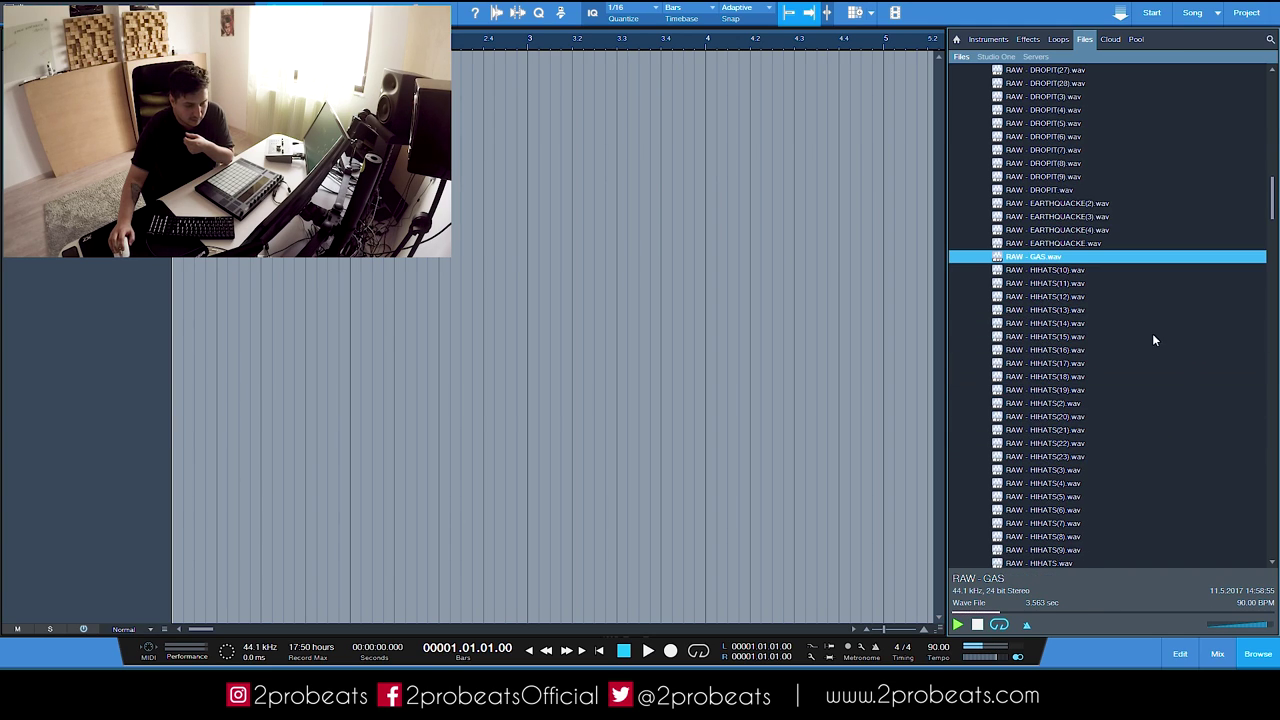
- Audition a variety of the RAW - HIHATS samples, finishing with HIHATS(23)
click(1063, 272)
click(1085, 296)
click(1100, 336)
click(1058, 362)
scroll(1129, 366, down, 3)
scroll(1130, 372, down, 1)
click(1066, 323)
click(1088, 337)
click(1100, 364)
click(1085, 350)
click(1095, 376)
click(1100, 389)
click(1070, 216)
click(1066, 163)
click(1100, 110)
click(1085, 297)
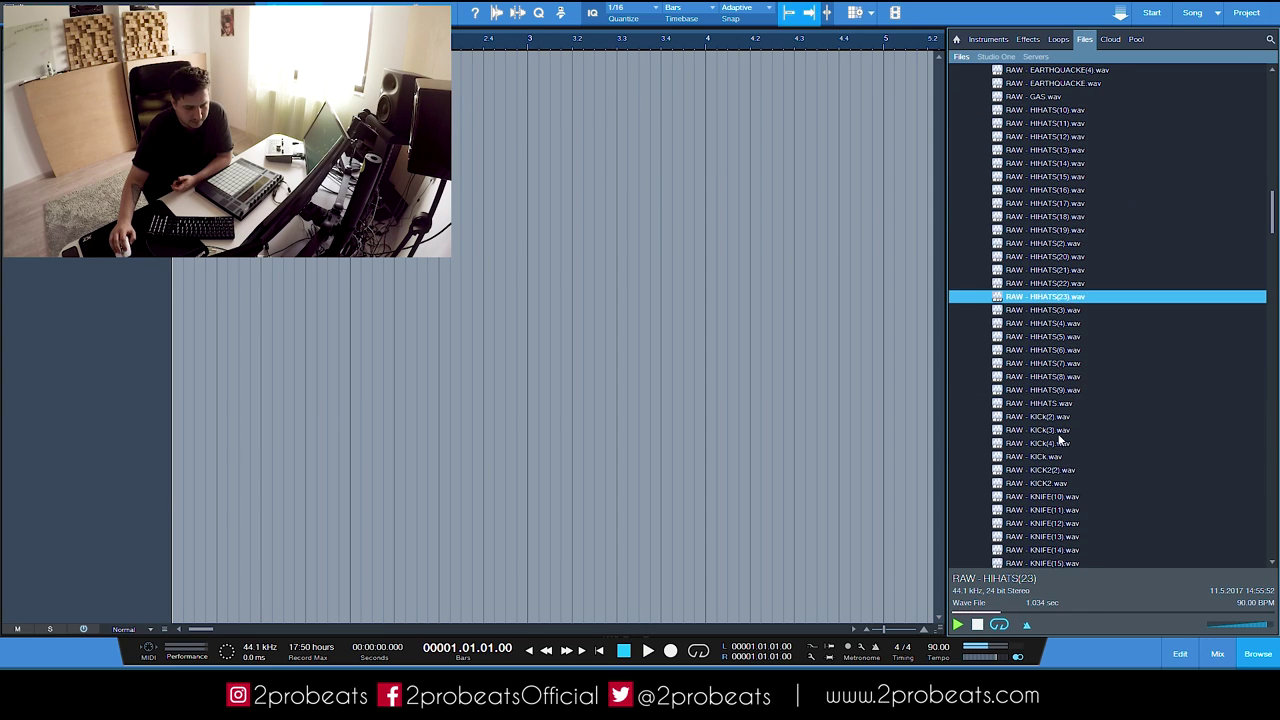
- Audition the RAW - KICK and RAW - KICK2 samples, along with one more hi-hat
click(1063, 443)
scroll(1150, 370, down, 4)
click(1057, 231)
click(1060, 256)
click(1065, 270)
click(1078, 284)
click(1085, 297)
click(1088, 311)
click(1046, 323)
- Audition a selection of the RAW - KNIFE samples, from KNIFE(10) to KNIFE(8)
click(1040, 337)
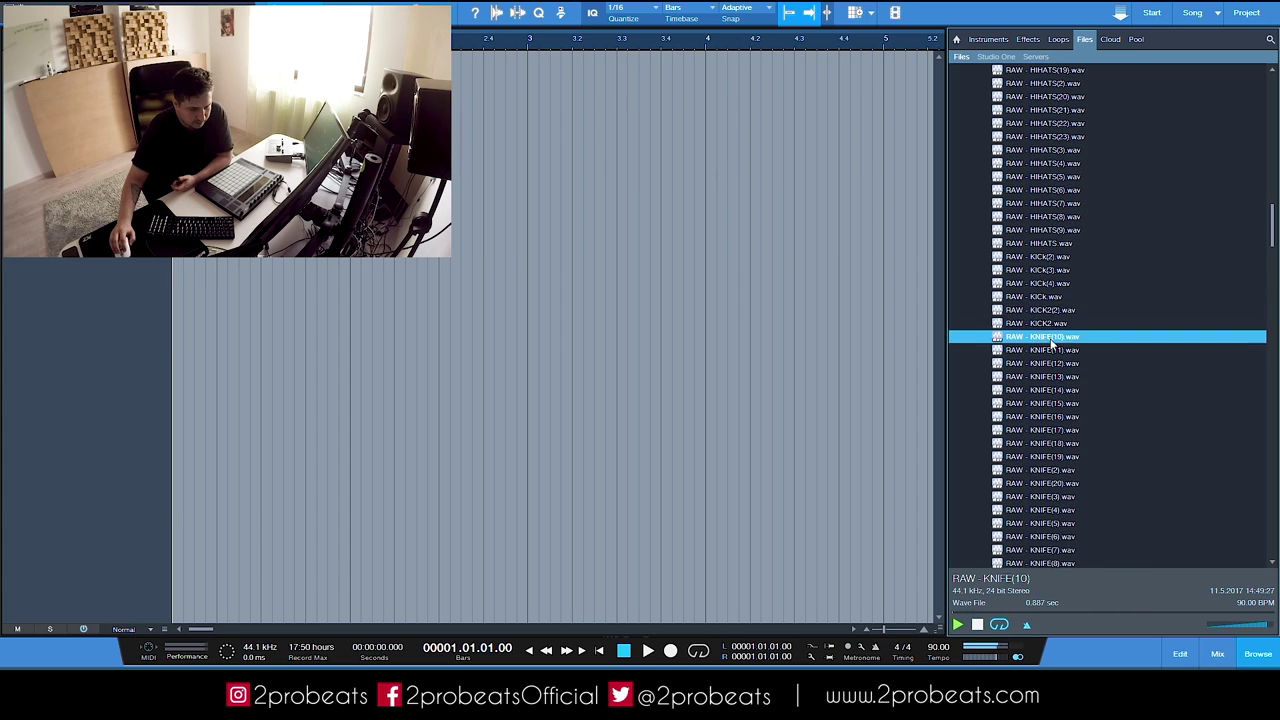
click(1064, 351)
click(1112, 377)
scroll(1094, 400, down, 3)
click(1100, 351)
scroll(1100, 356, down, 1)
click(1090, 338)
scroll(1120, 358, down, 2)
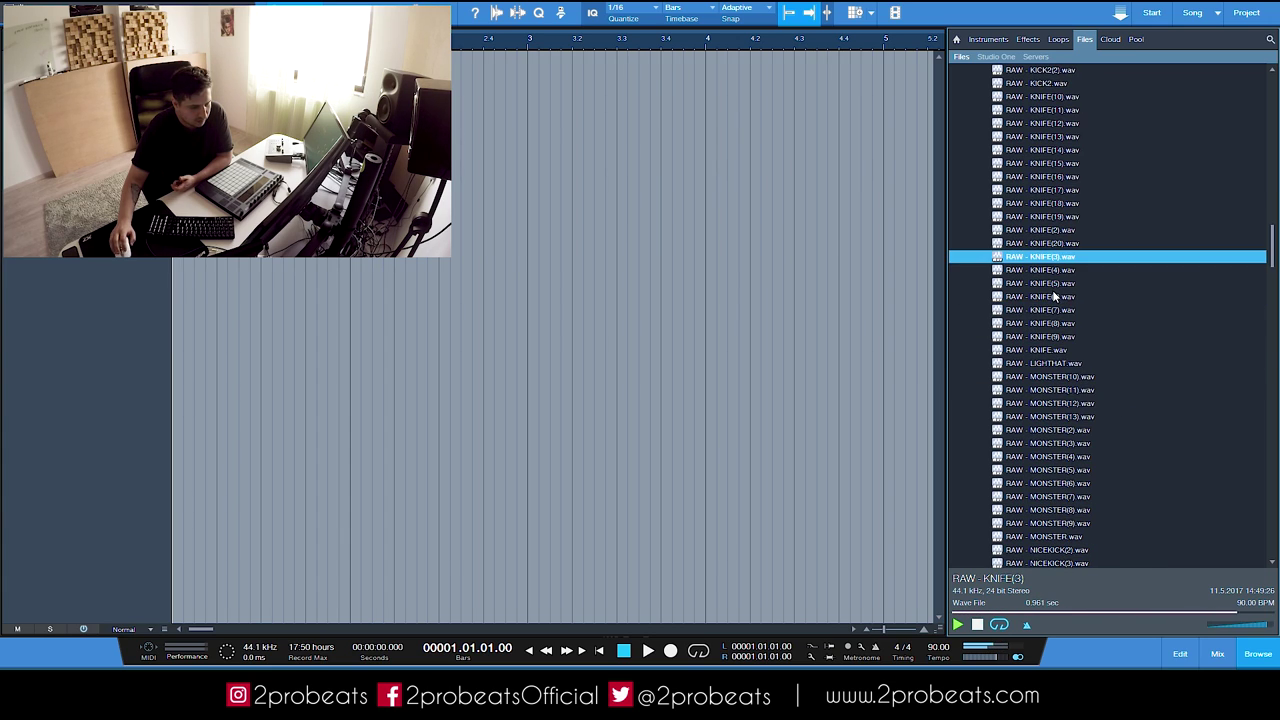
click(1055, 297)
click(1104, 324)
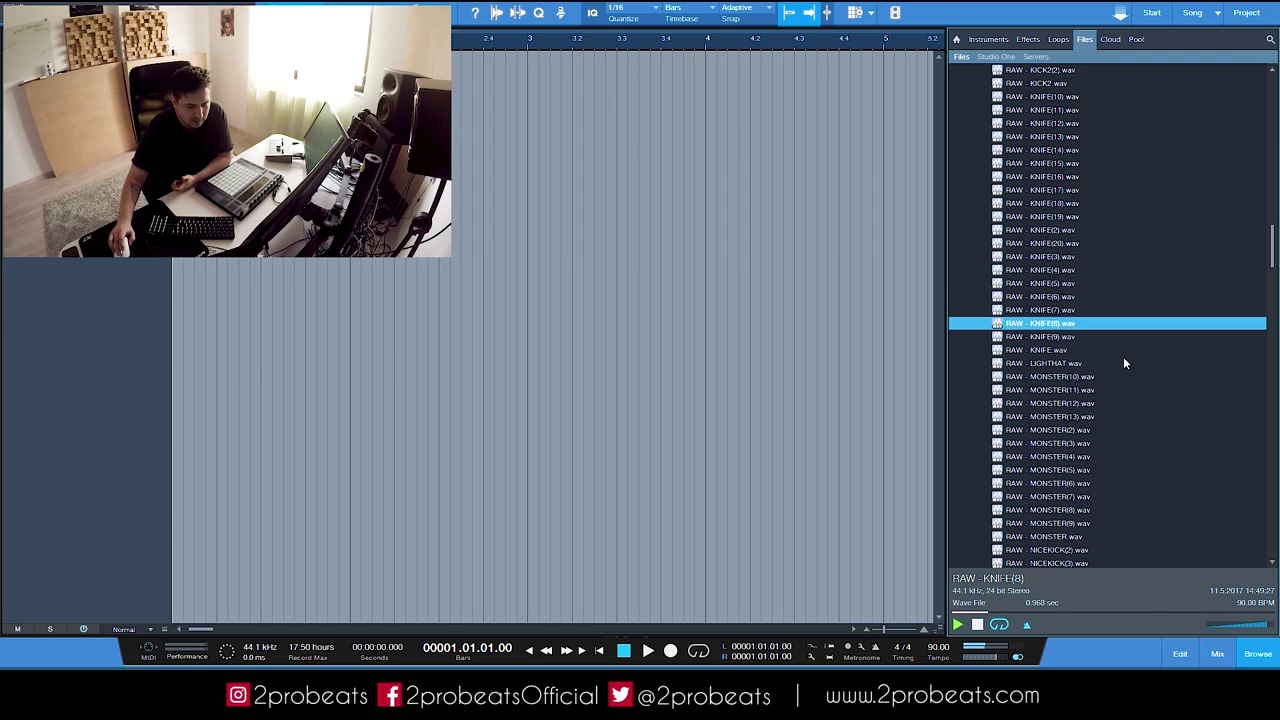
- Audition the RAW - LIGHTHAT sample and a selection of the RAW - MONSTER samples, from MONSTER(10) to MONSTER(9)
click(1062, 363)
scroll(1100, 340, down, 3)
click(1074, 259)
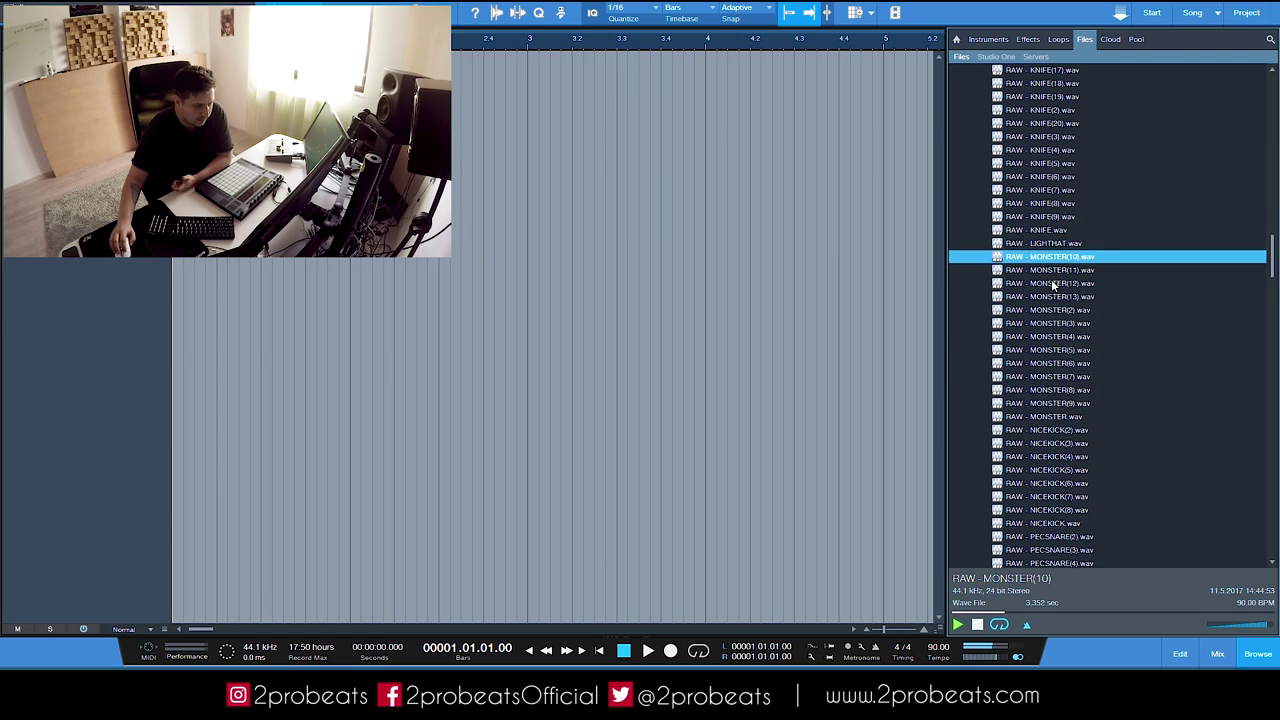
key(Down)
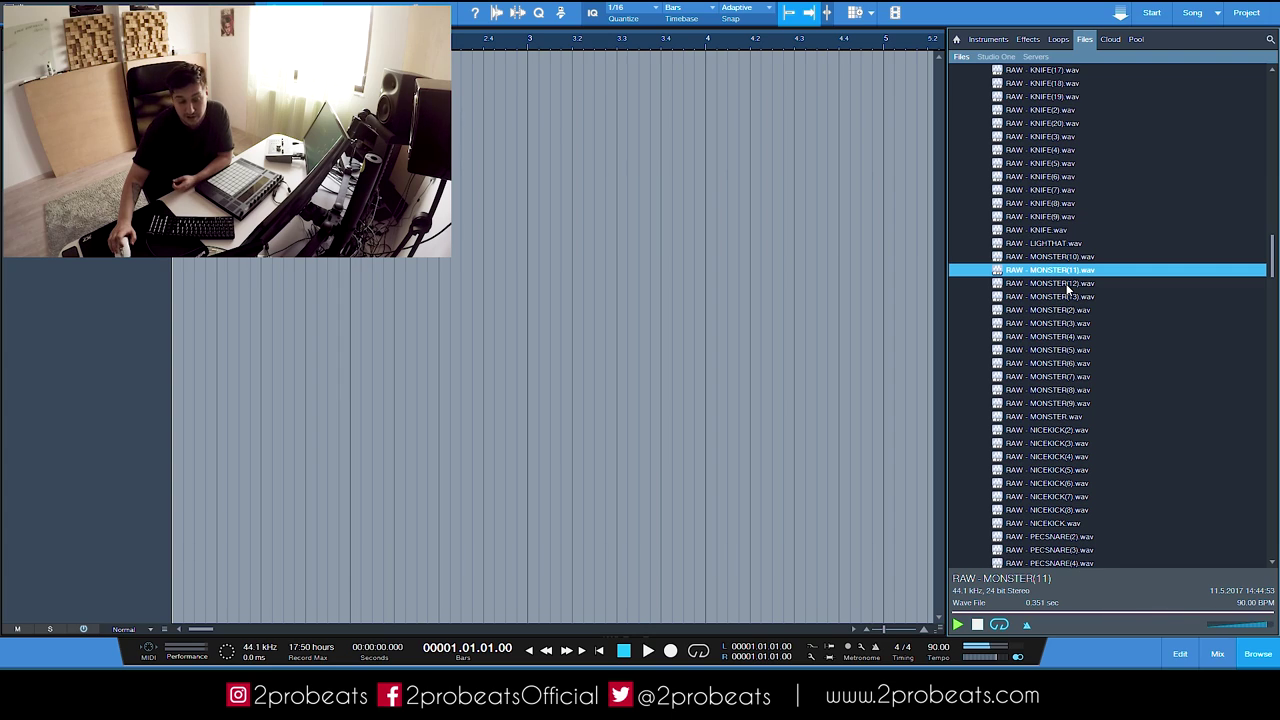
click(1066, 288)
click(1067, 299)
click(1067, 311)
scroll(1128, 323, down, 3)
click(1074, 258)
click(1112, 283)
- Audition several RAW - NICEKICK samples, finishing with NICEKICK(8)
scroll(1113, 305, down, 2)
click(1112, 270)
click(1075, 246)
click(1071, 234)
click(1065, 300)
click(1064, 313)
- Audition the RAW - PECSNARE(2), RAW - PECSNARE(6) and RAW - PERC(2) samples
click(1086, 338)
scroll(1111, 360, down, 1)
scroll(1111, 358, down, 1)
click(1092, 312)
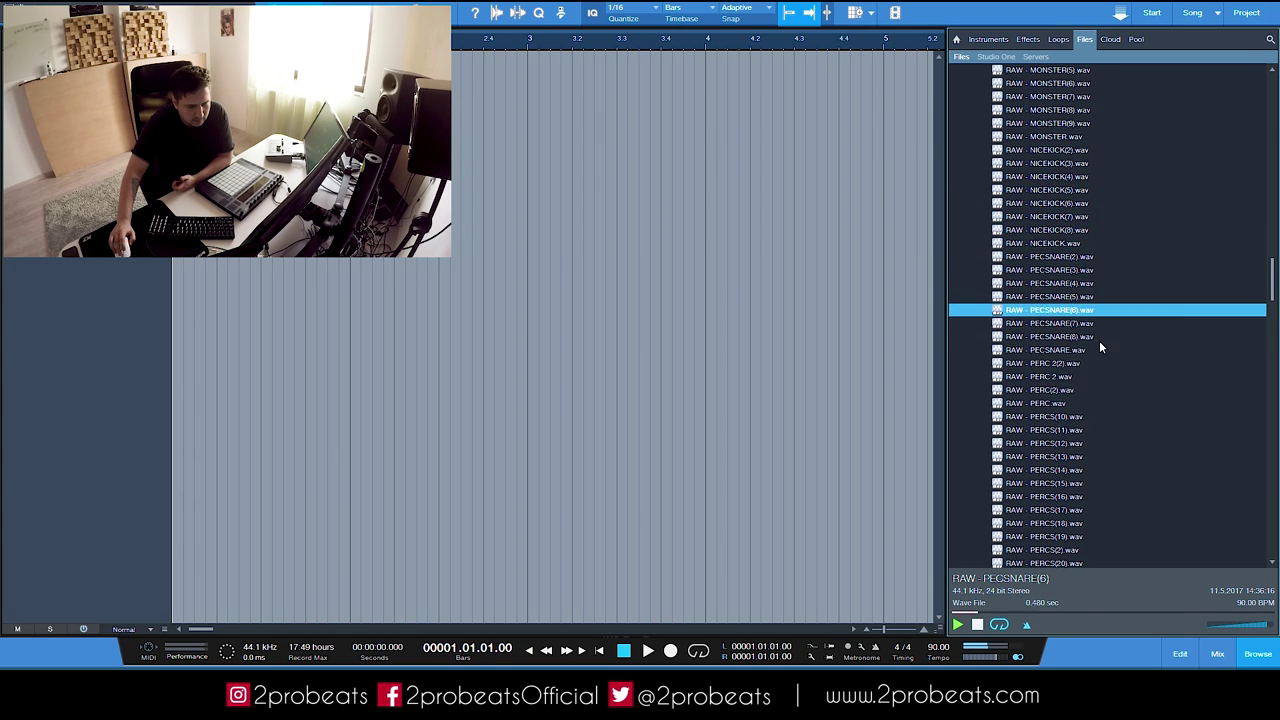
scroll(1098, 338, down, 2)
click(1022, 309)
- Audition a spread of RAW - PERCS samples, including PERCS(2), PERCS(29), PERCS(32), PERCS(34) and PERCS(38)
scroll(1045, 324, down, 1)
click(1058, 335)
scroll(1087, 326, down, 3)
click(1088, 311)
scroll(1095, 330, down, 4)
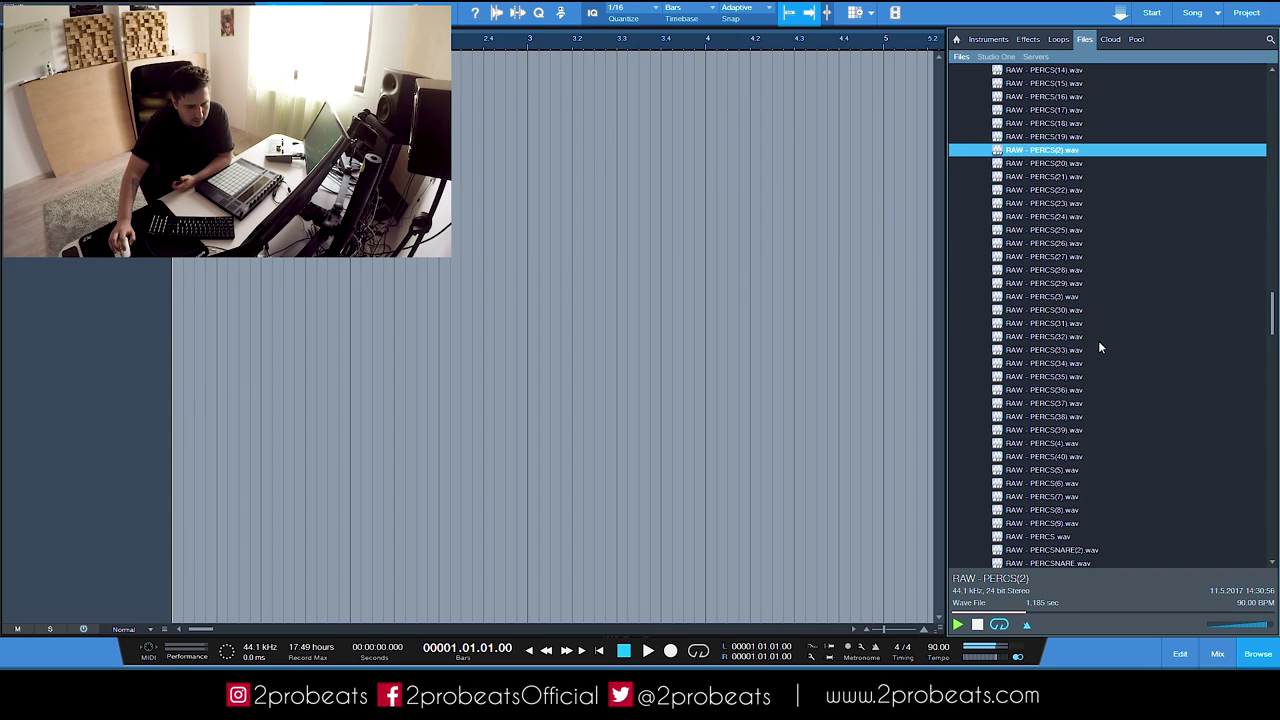
click(1094, 284)
click(1092, 337)
click(1090, 363)
click(1044, 416)
- Audition more RAW - PERCS samples, from PERCS(23) through PERCS(3), PERCS(33) and PERCS(37) to PERCS(8)
click(1088, 203)
click(1060, 230)
click(1045, 243)
click(1090, 270)
click(1092, 298)
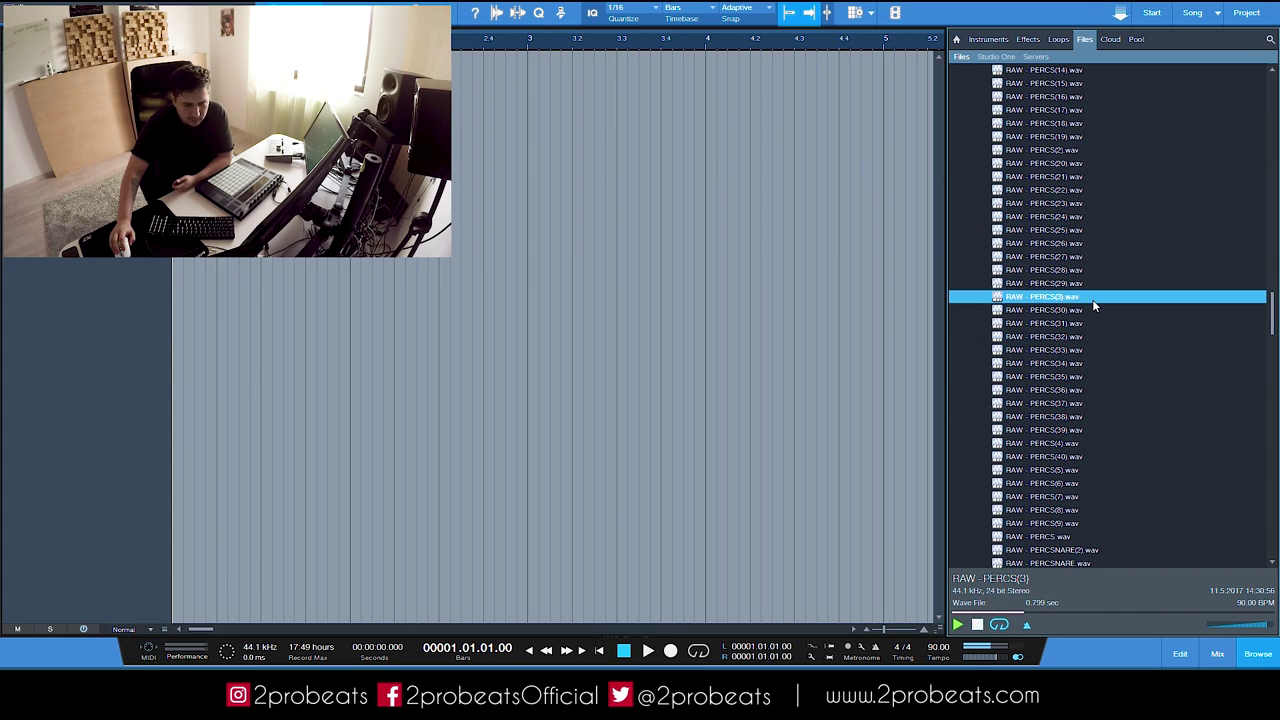
click(1057, 324)
click(1047, 351)
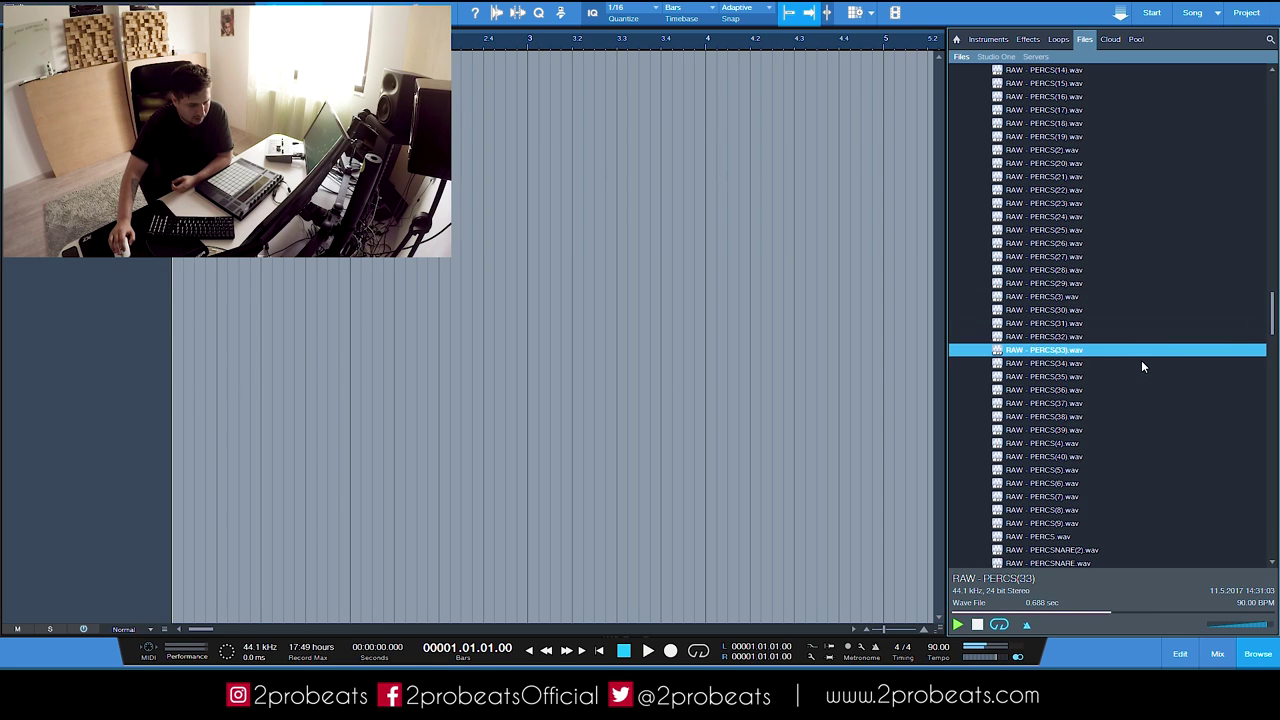
click(1132, 402)
scroll(1137, 399, down, 3)
click(1091, 391)
- Audition the RAW - POOPSNARE(2) and RAW - RISE samples and all the RAW - SCRUBIT samples
scroll(1070, 384, up, 2)
scroll(1056, 380, down, 4)
click(1051, 379)
scroll(1113, 376, down, 4)
click(1066, 311)
click(1078, 324)
click(1081, 338)
key(Down)
key(Down)
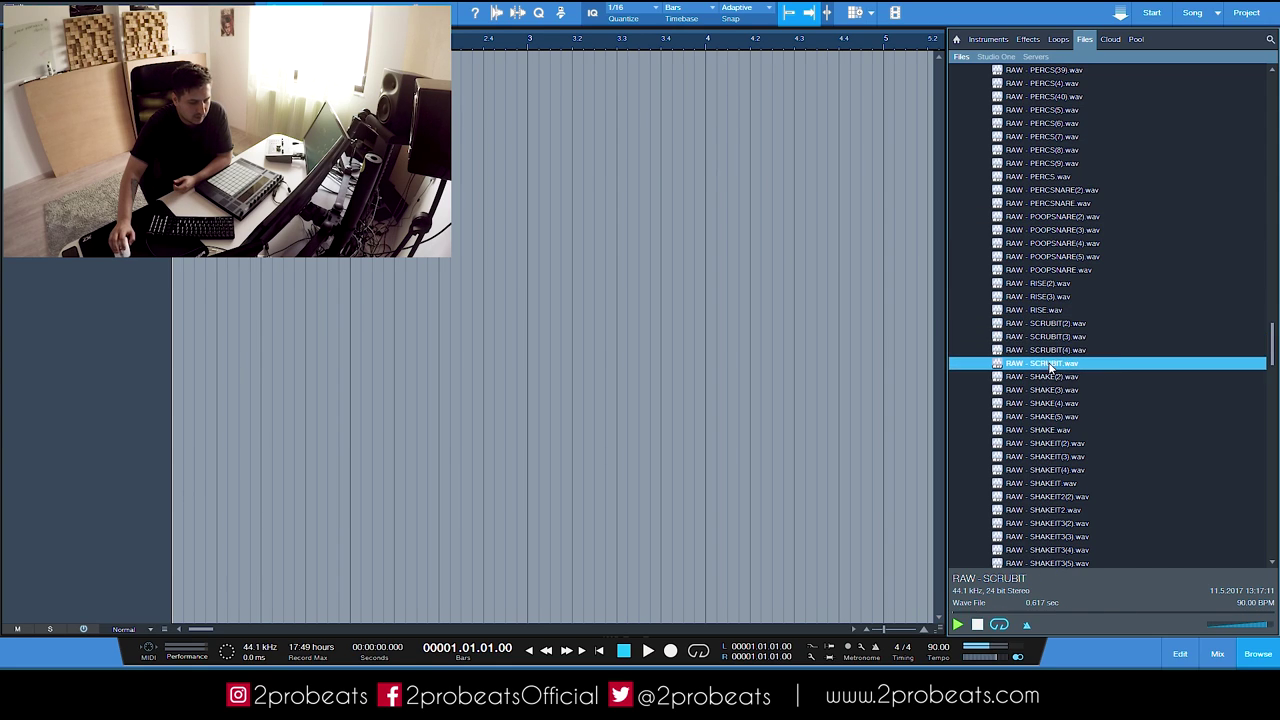
- Audition the RAW - SHAKE samples and the first RAW - SHAKEIT samples, from SHAKE(2) to SHAKEIT(4)
scroll(1156, 343, down, 2)
key(Down)
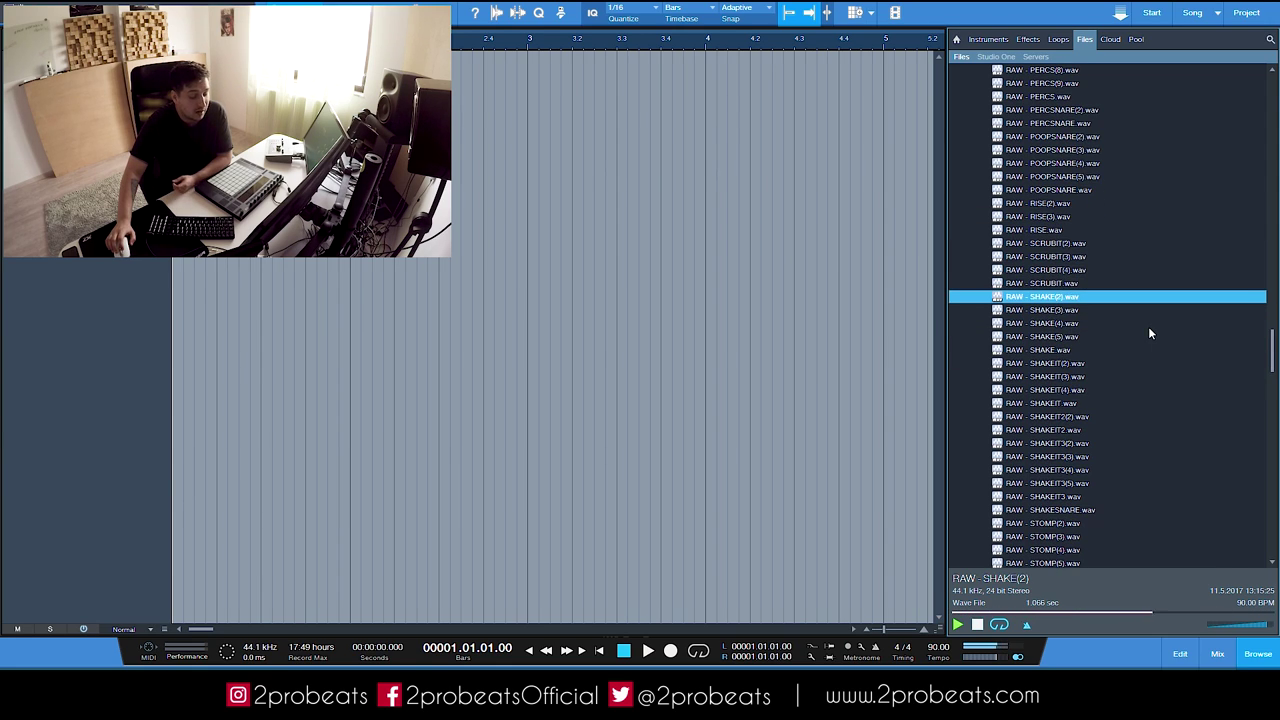
click(979, 625)
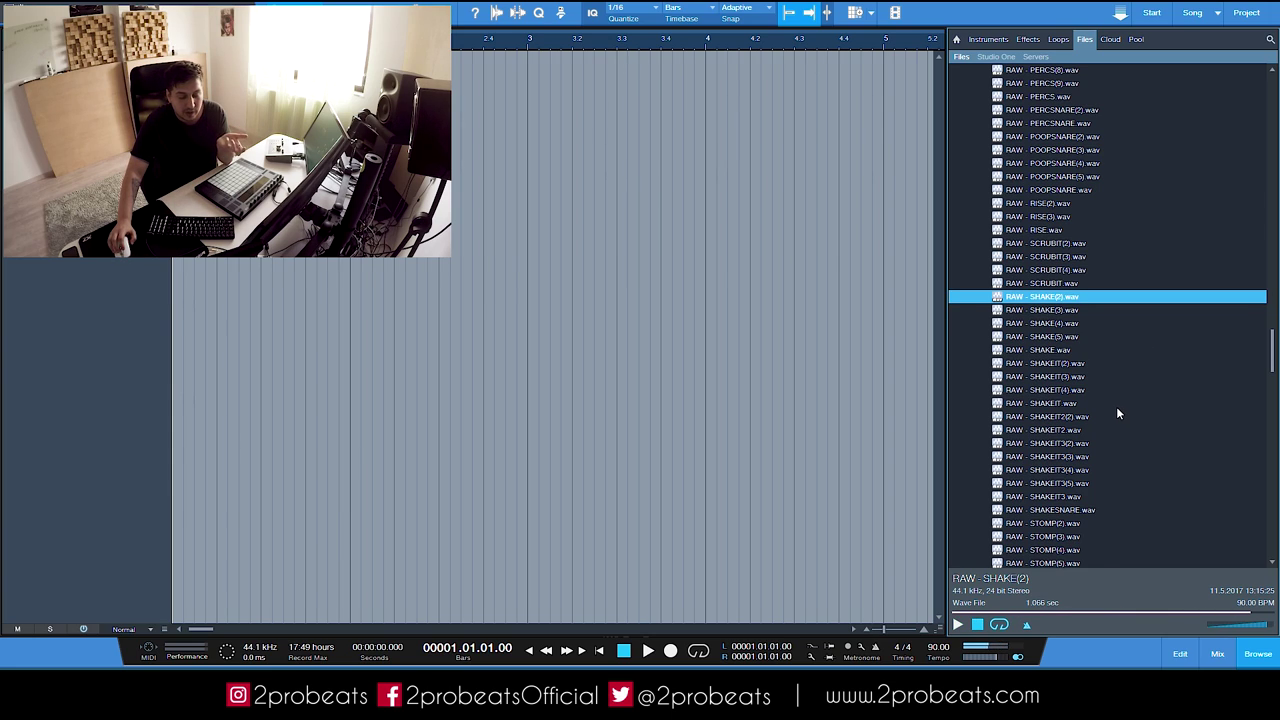
key(Down)
key(Down)
key(Down)
key(Down)
key(Down)
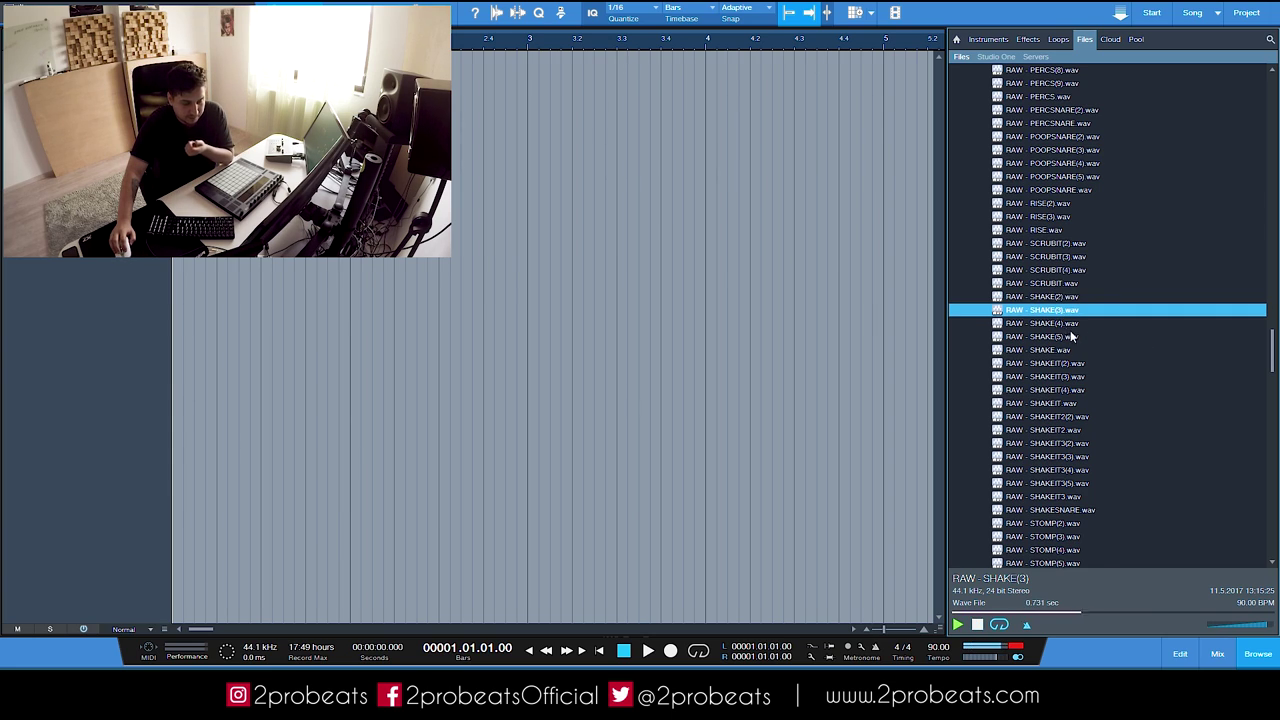
key(Down)
key(Down)
key(Down)
key(Down)
key(Down)
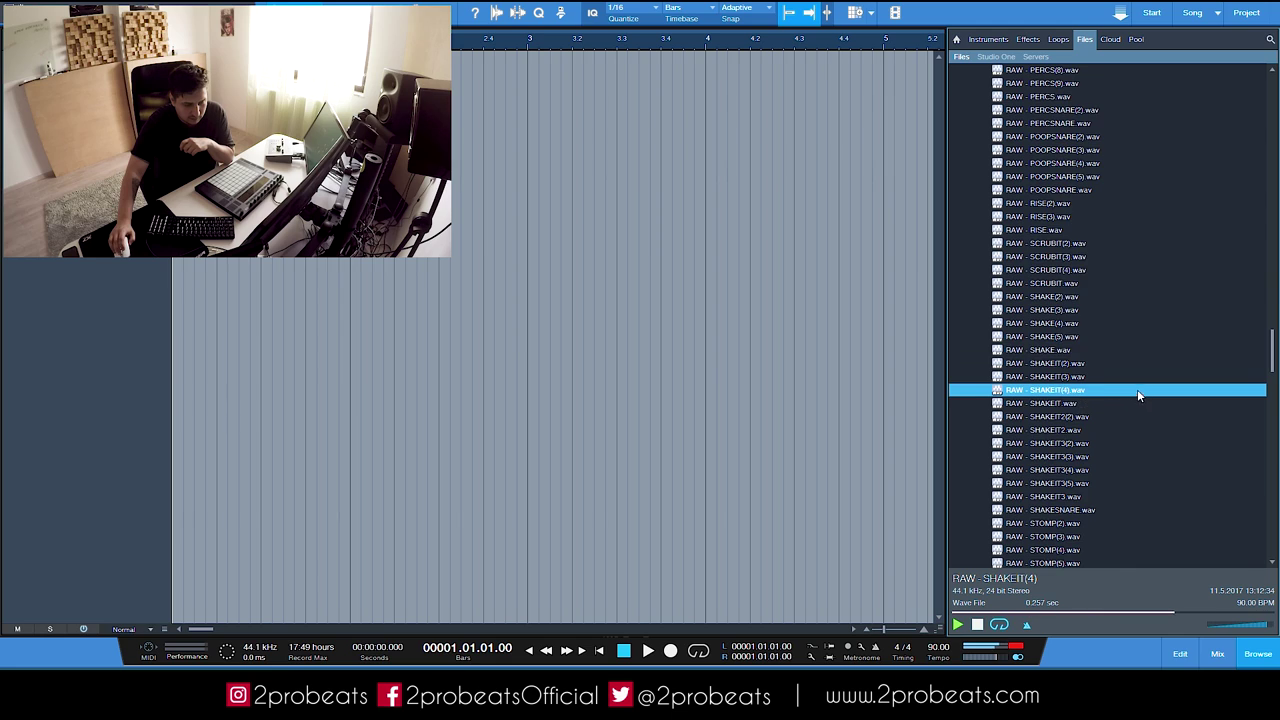
- Audition the remaining RAW - SHAKEIT variations, RAW - SHAKESNARE and the first RAW - STOMP samples up to STOMP(4)
key(Down)
key(Down)
key(Down)
key(Down)
key(Down)
key(Down)
key(Down)
key(Down)
key(Down)
key(Down)
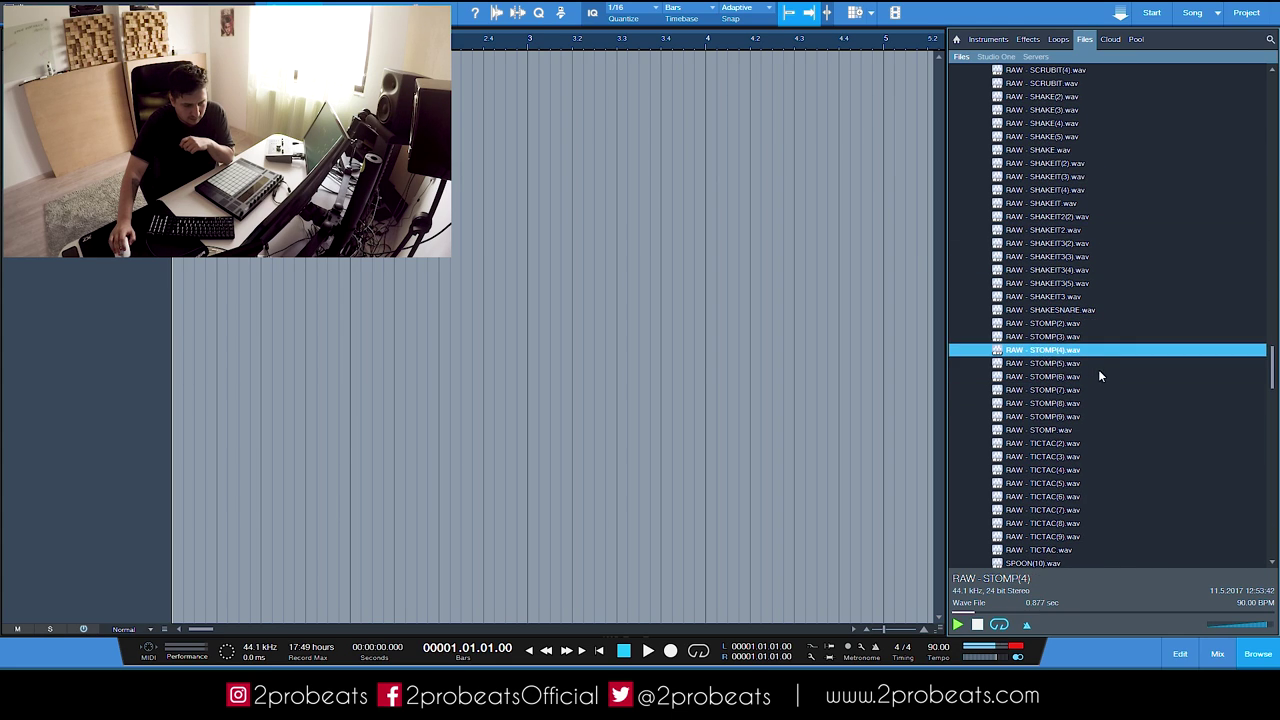
- Audition the following RAW - STOMP samples up to STOMP(8)
key(Down)
key(Down)
key(Down)
key(Down)
key(Down)
key(Down)
key(Down)
key(Down)
key(Down)
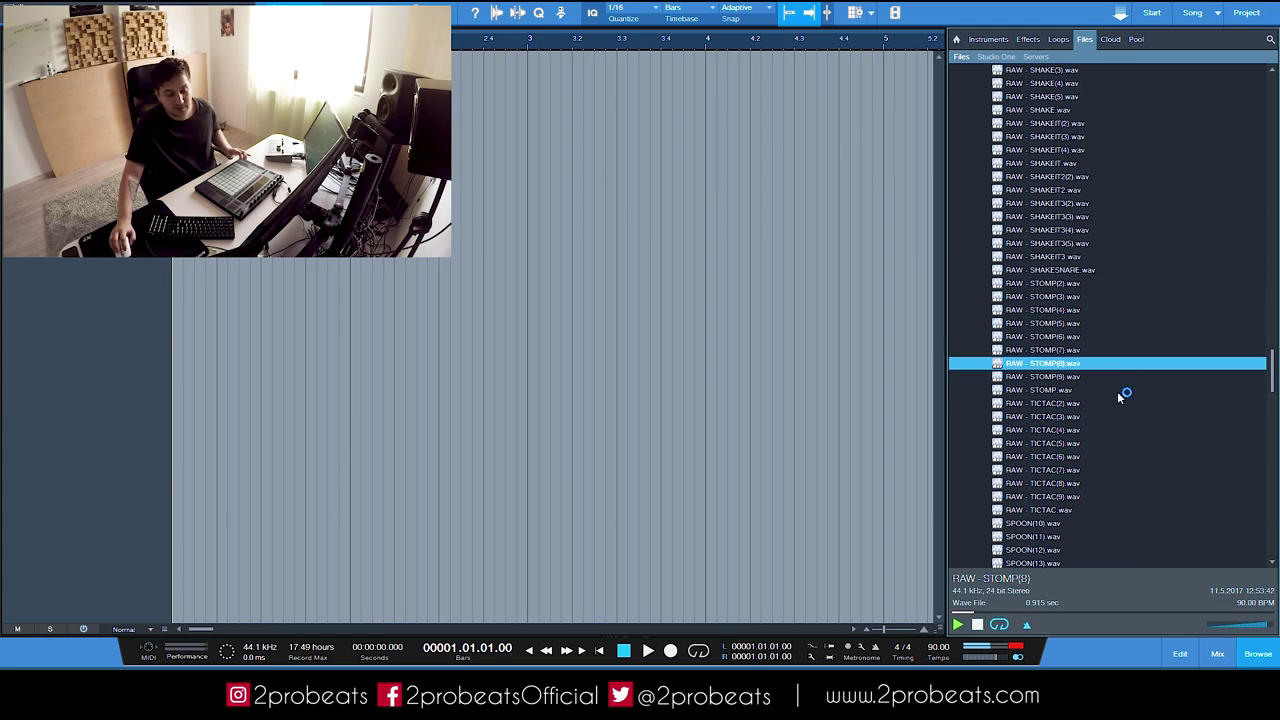
- Audition the last RAW - STOMP samples and the RAW - TICTAC samples up to TICTAC(4)
key(Down)
key(Down)
key(Down)
key(Down)
key(Down)
key(Down)
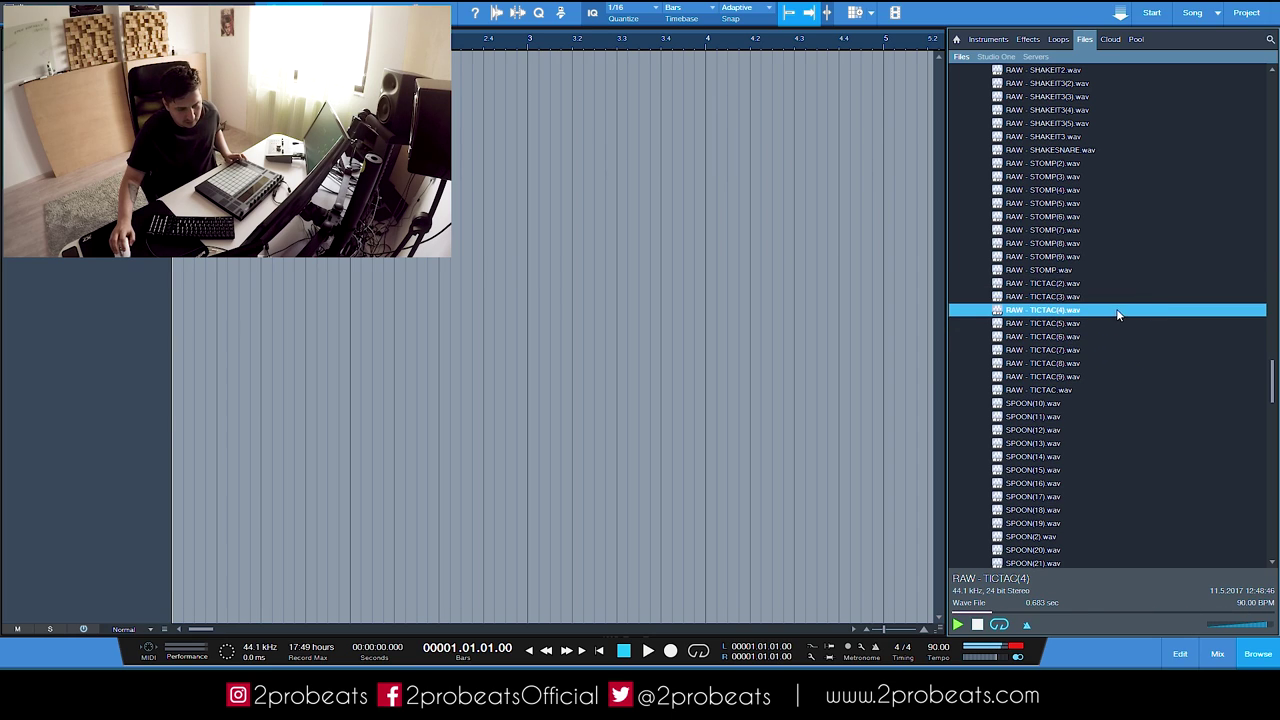
- Audition the remaining RAW - TICTAC samples and the SPOON samples from SPOON(10) to beyond SPOON(16)
key(Down)
key(Down)
key(Down)
key(Down)
key(Down)
key(Down)
key(Down)
key(Down)
key(Down)
key(Down)
key(Down)
key(Down)
key(Down)
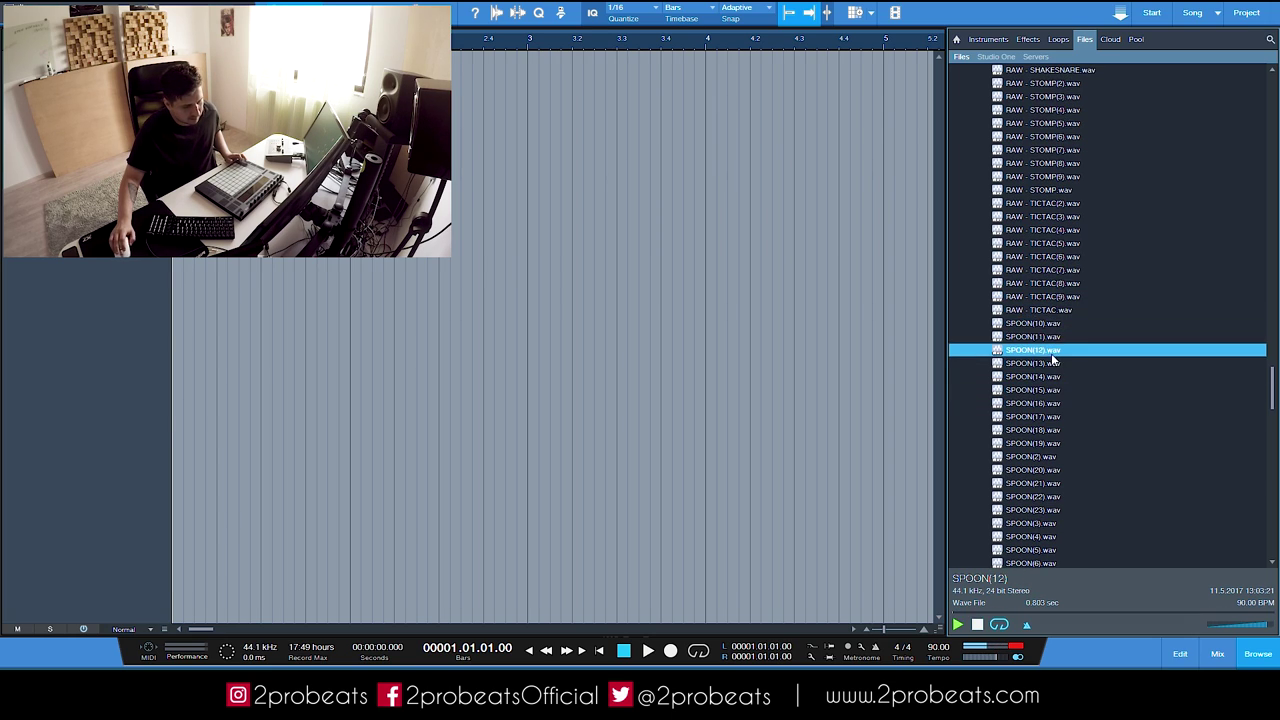
click(1045, 405)
key(Down)
key(Down)
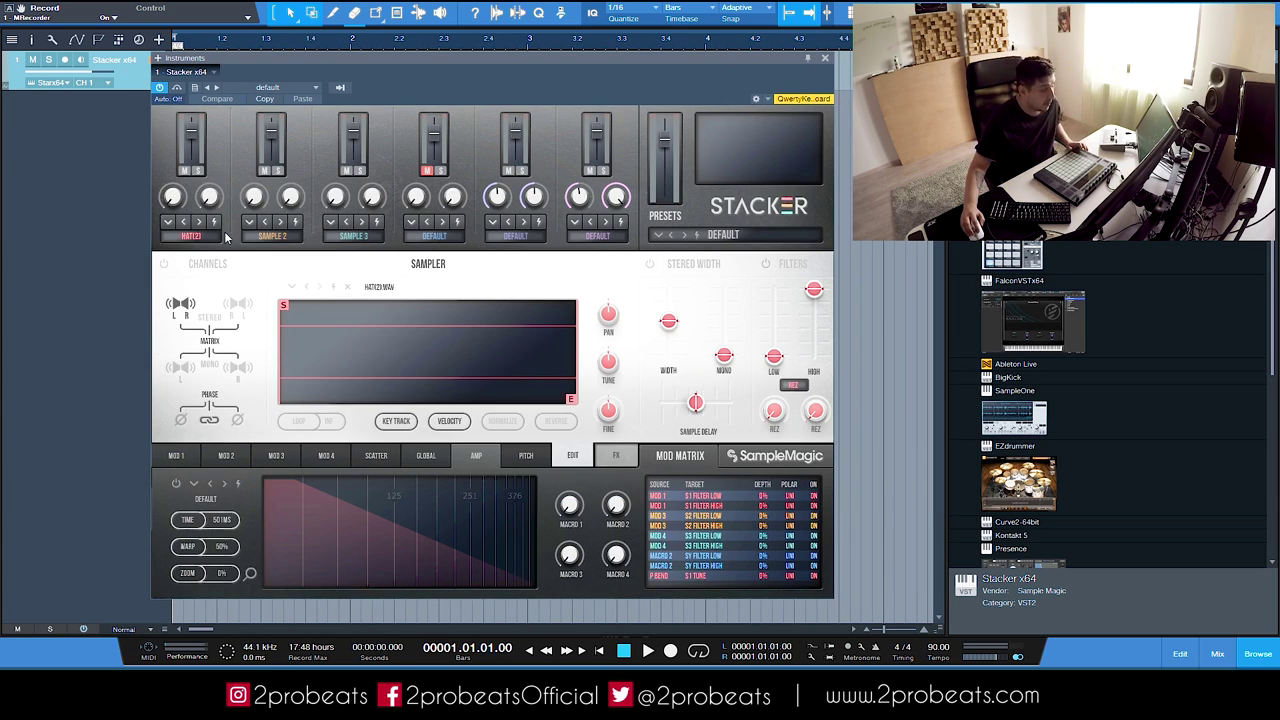
- Load the HAT(11) sample from the hard drive into Stacker's second sampler slot, normalize it and close the instrument window
click(275, 230)
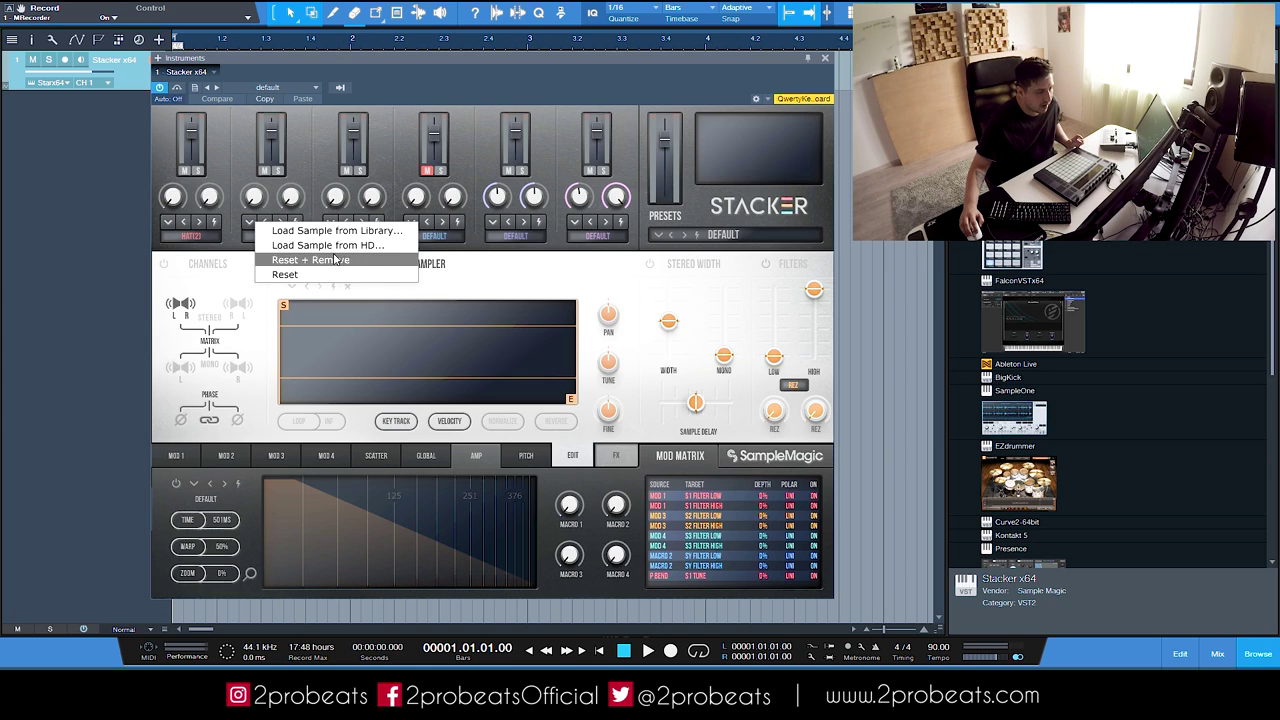
click(310, 247)
double_click(478, 363)
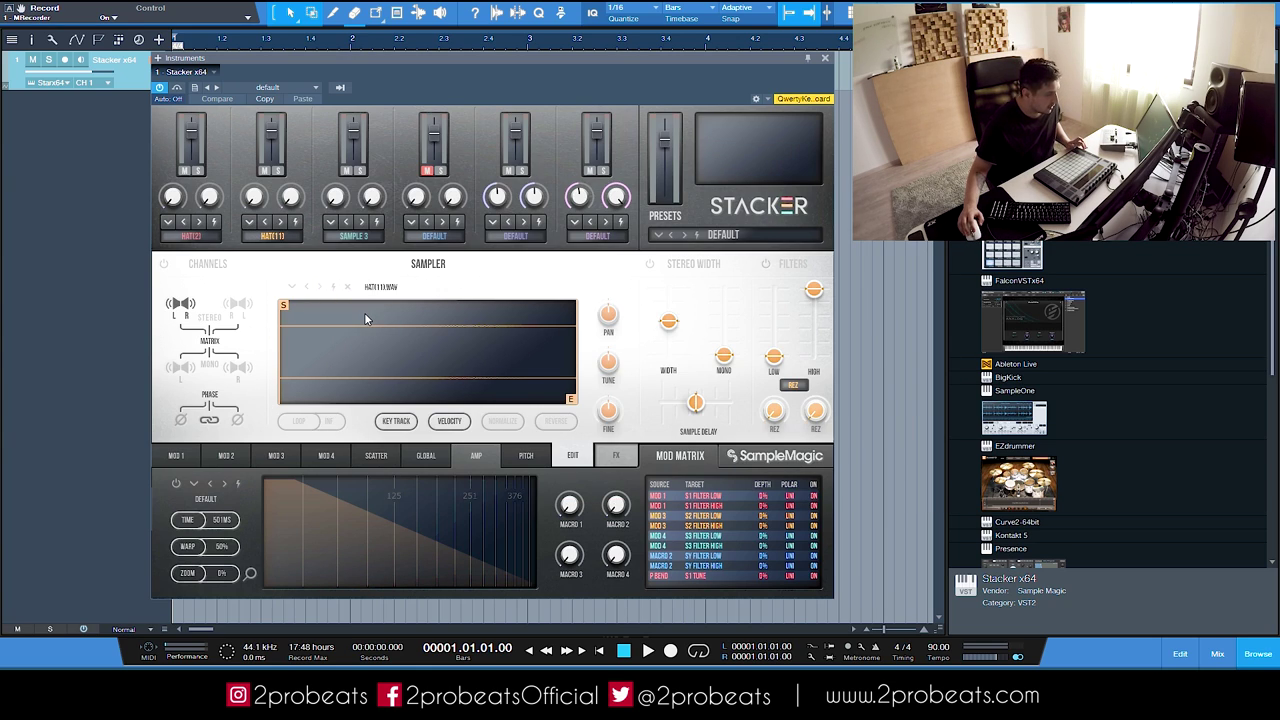
click(513, 424)
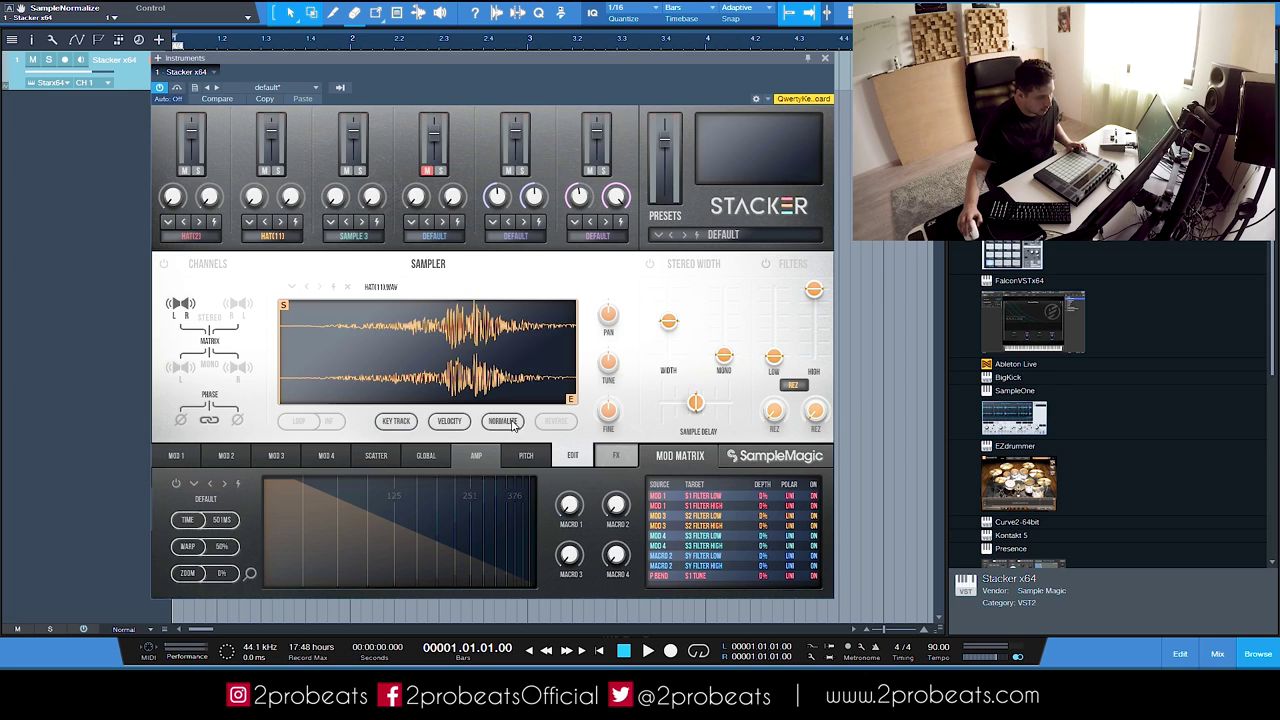
click(197, 238)
click(825, 60)
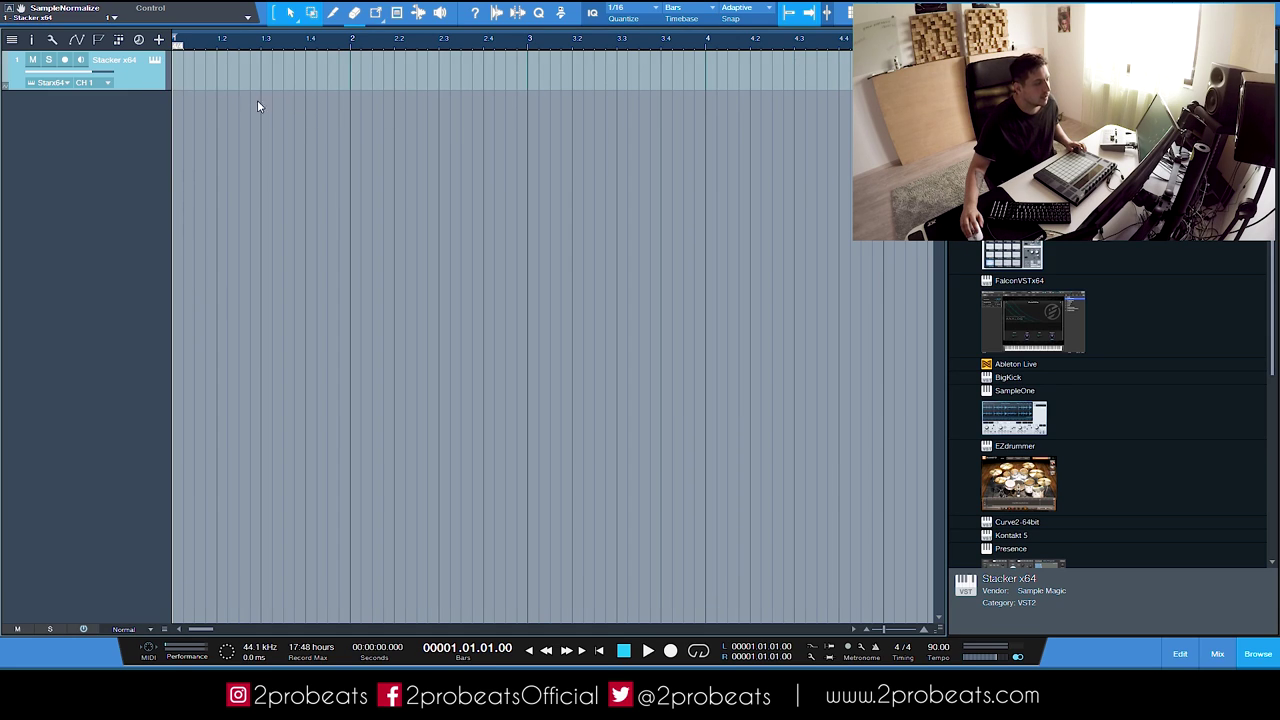
- Create a looped two-bar part at bar 1 on the Stacker track and open it in an enlarged note editor
double_click(295, 86)
double_click(393, 79)
drag(618, 73, 325, 66)
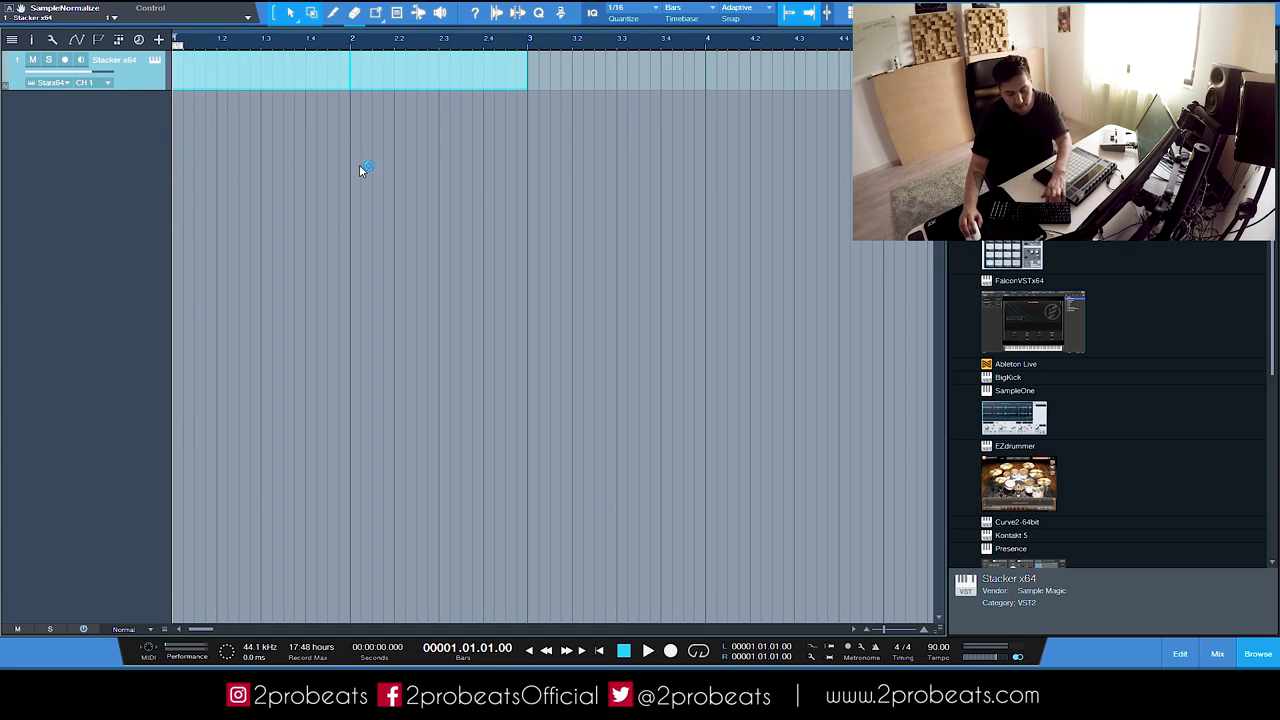
key(space)
double_click(323, 88)
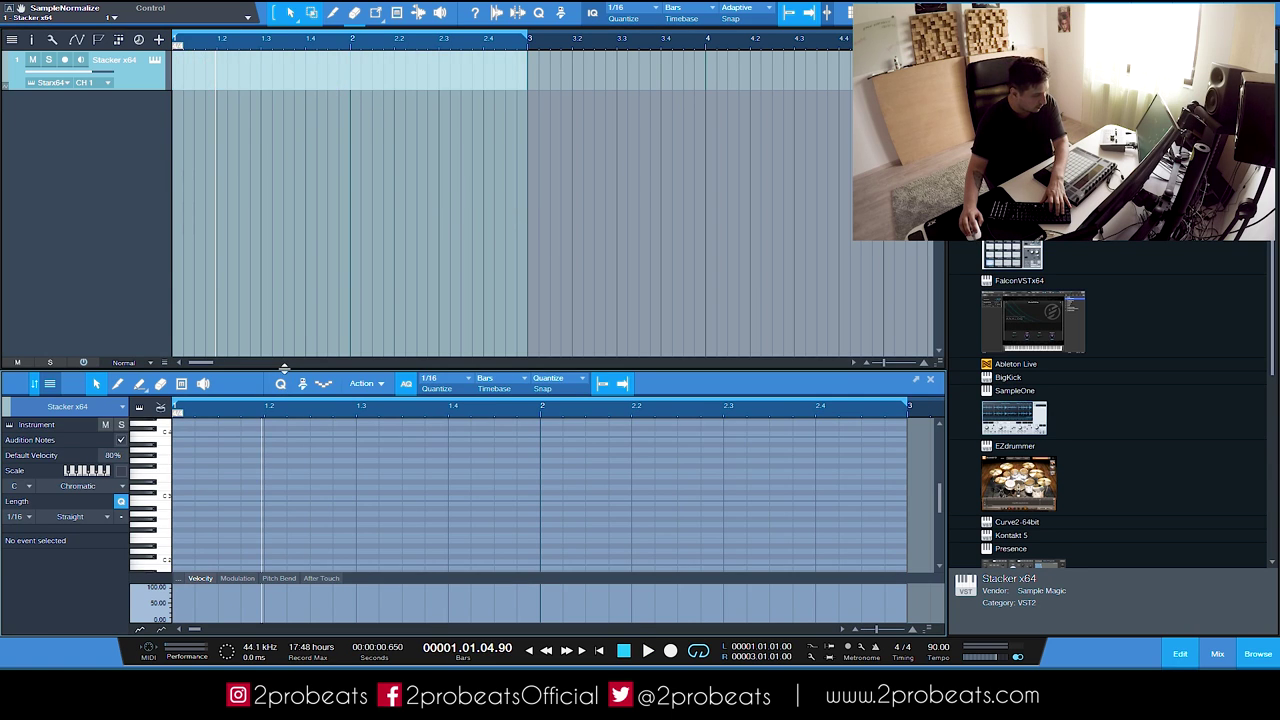
drag(284, 369, 322, 103)
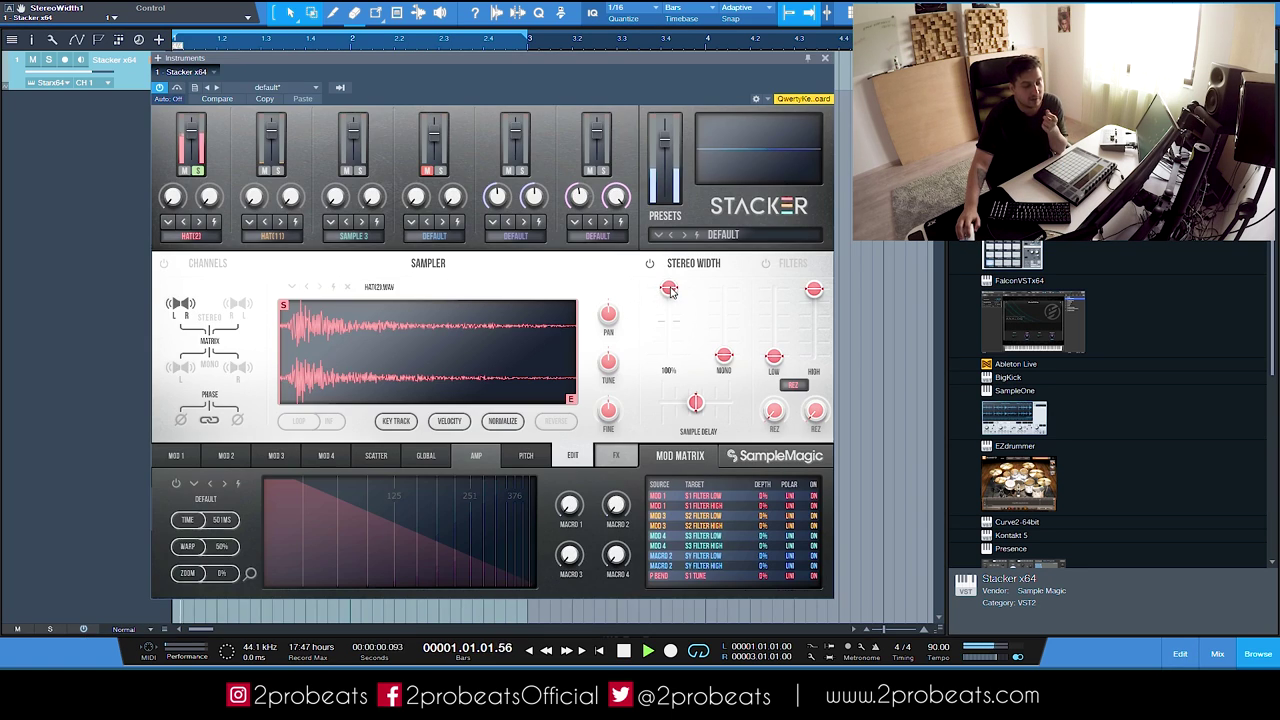
- Reset the stereo width of HAT(2), and solo HAT(11) and slightly increase its stereo width
double_click(669, 289)
click(279, 171)
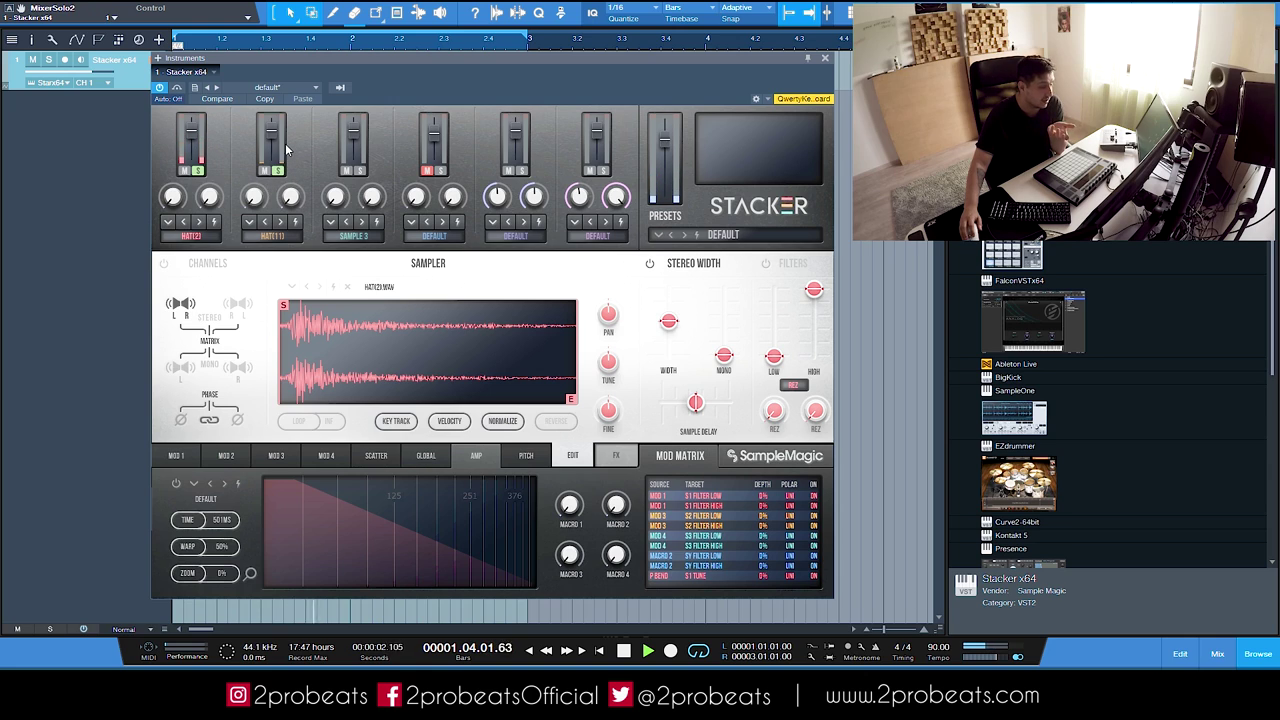
click(272, 236)
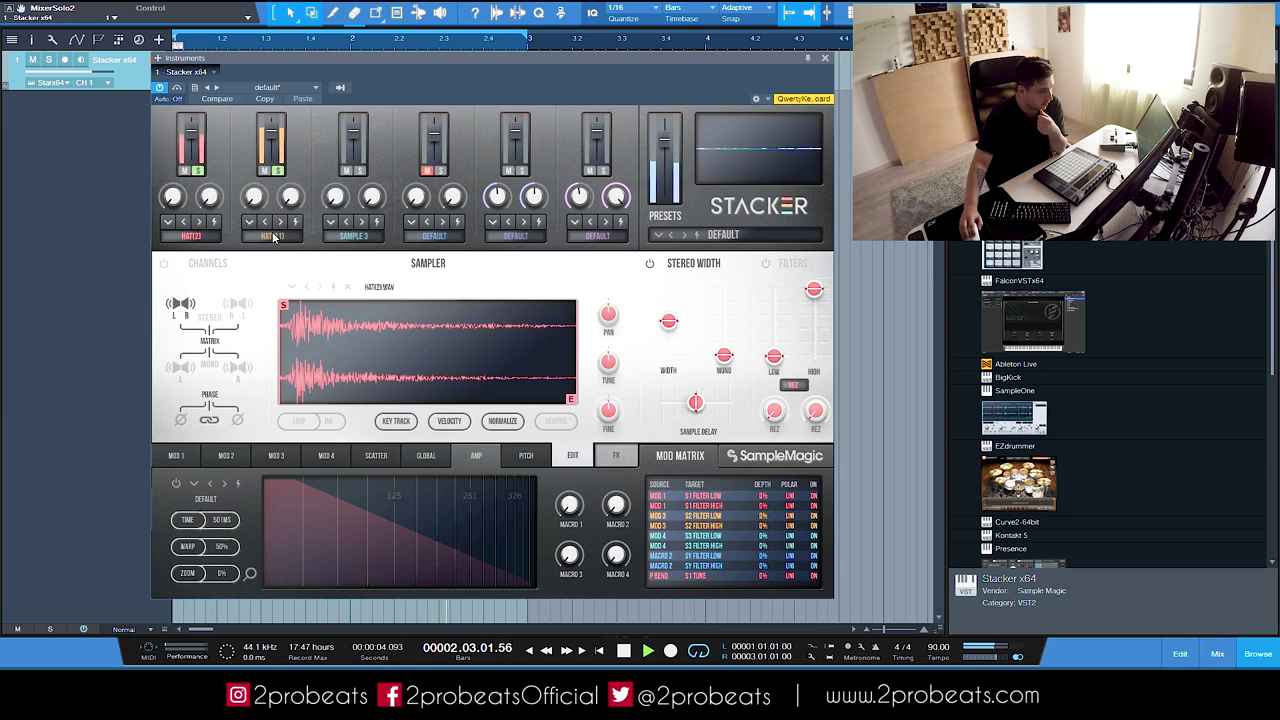
drag(674, 325, 674, 310)
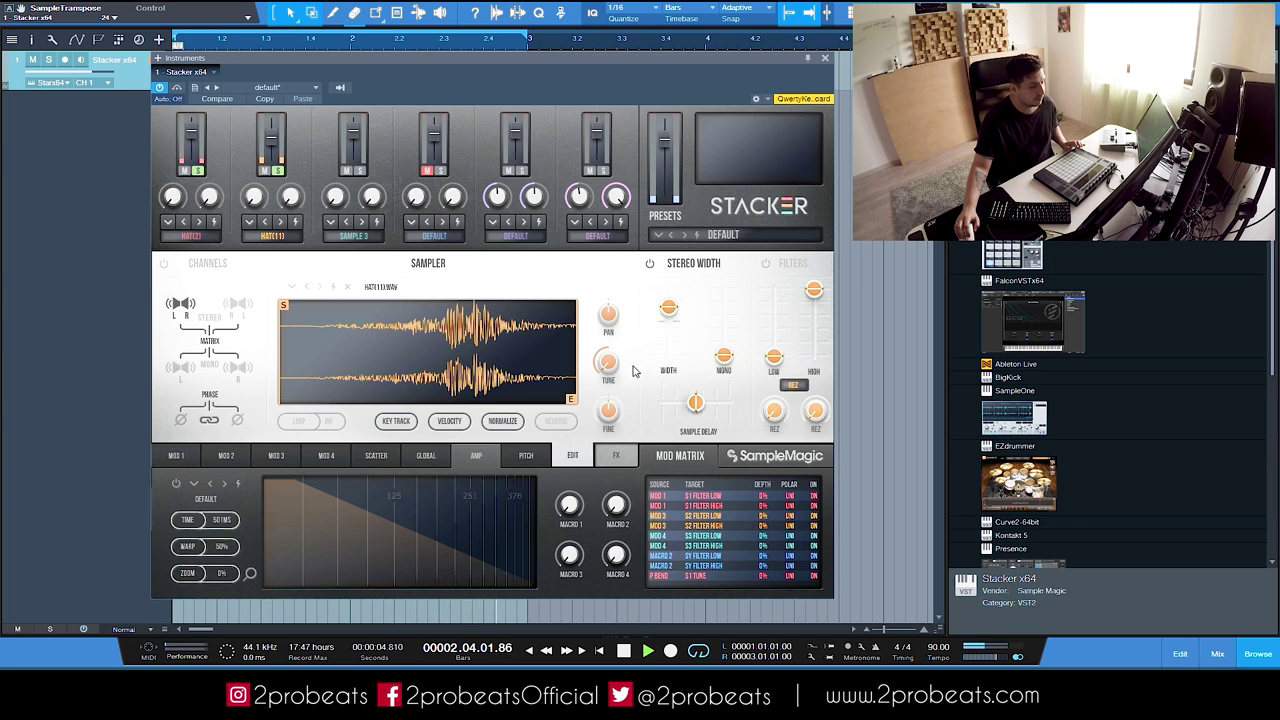
- Try the Digitize effect on HAT(2) with its Rate at 45%, bypass it and toggle the EQ
click(190, 236)
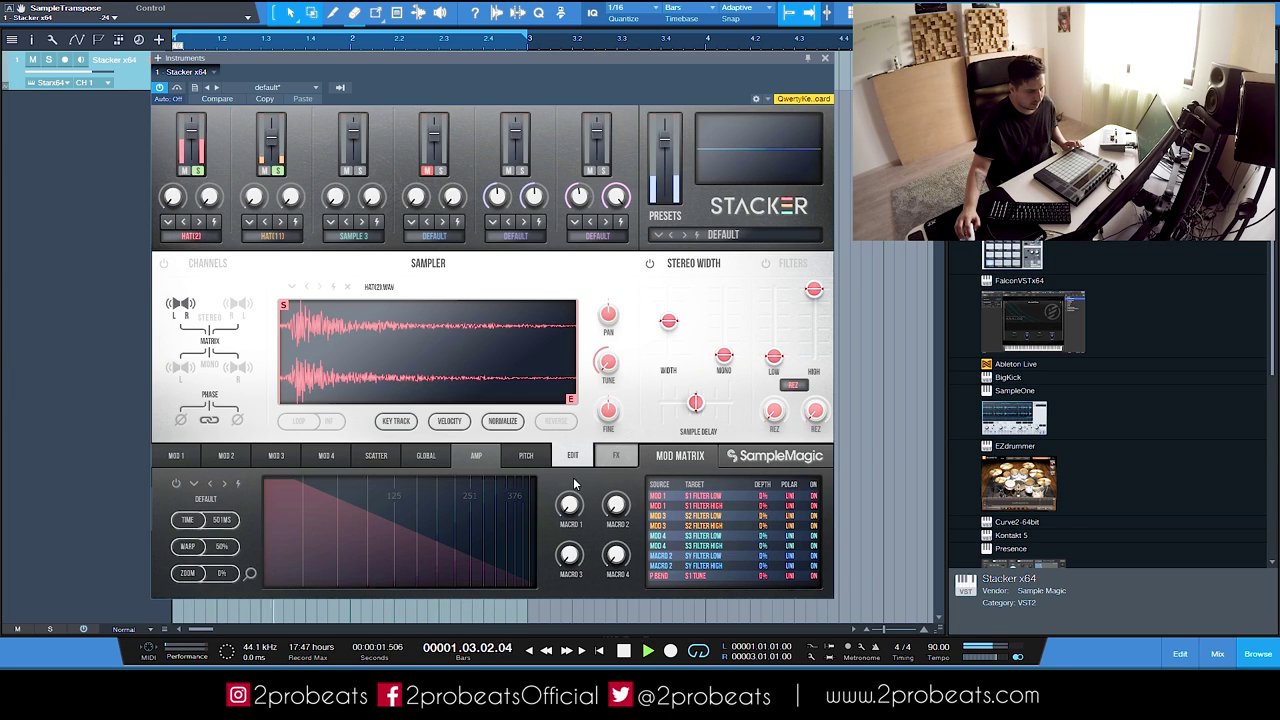
click(612, 456)
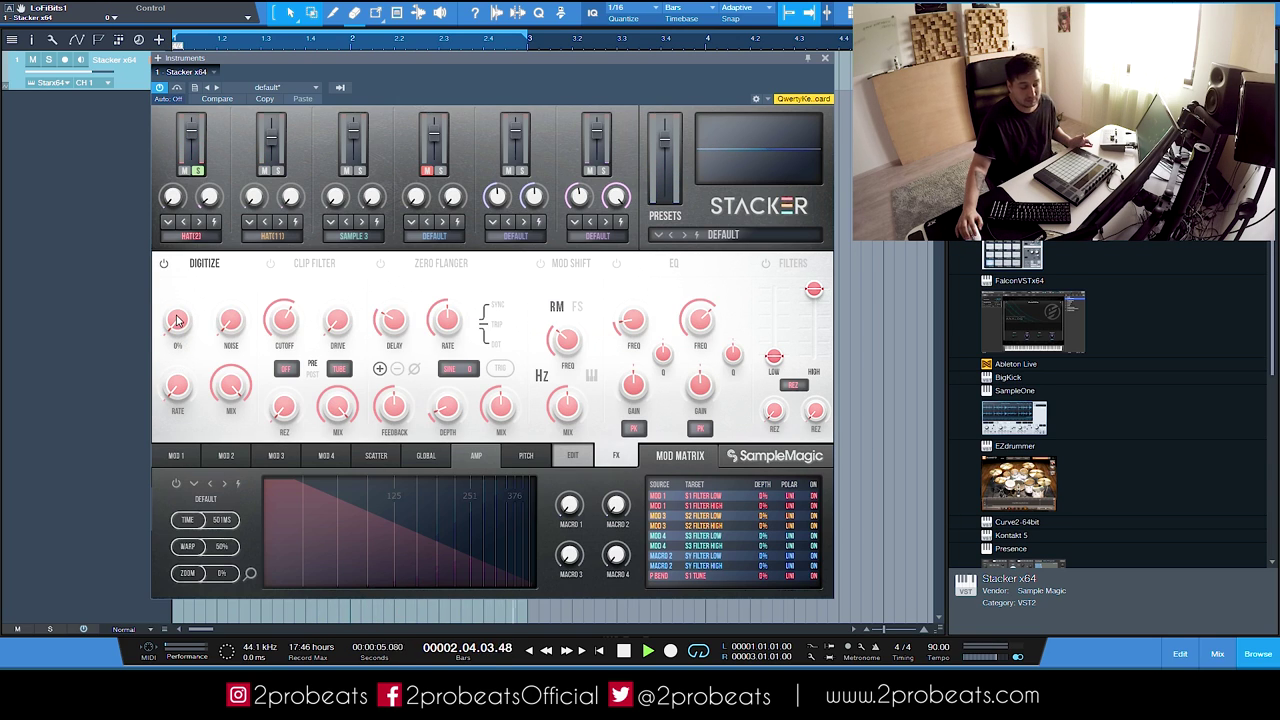
drag(182, 387, 194, 332)
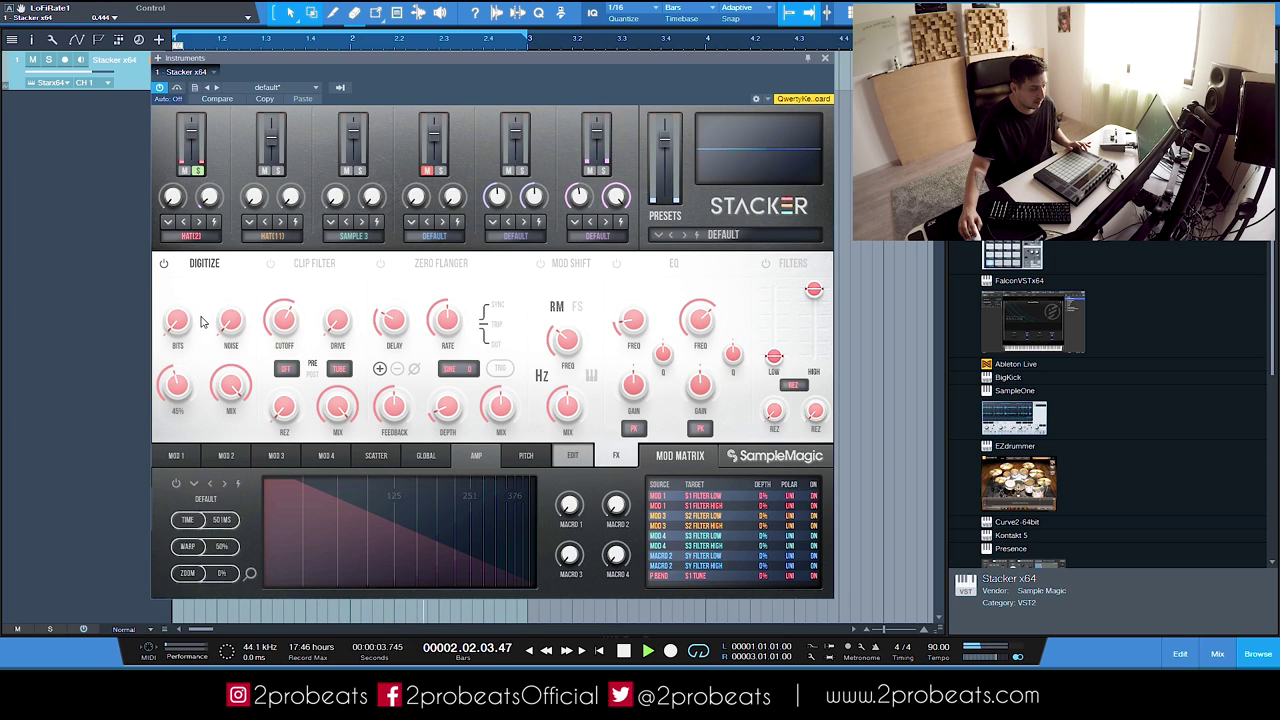
click(163, 263)
click(616, 263)
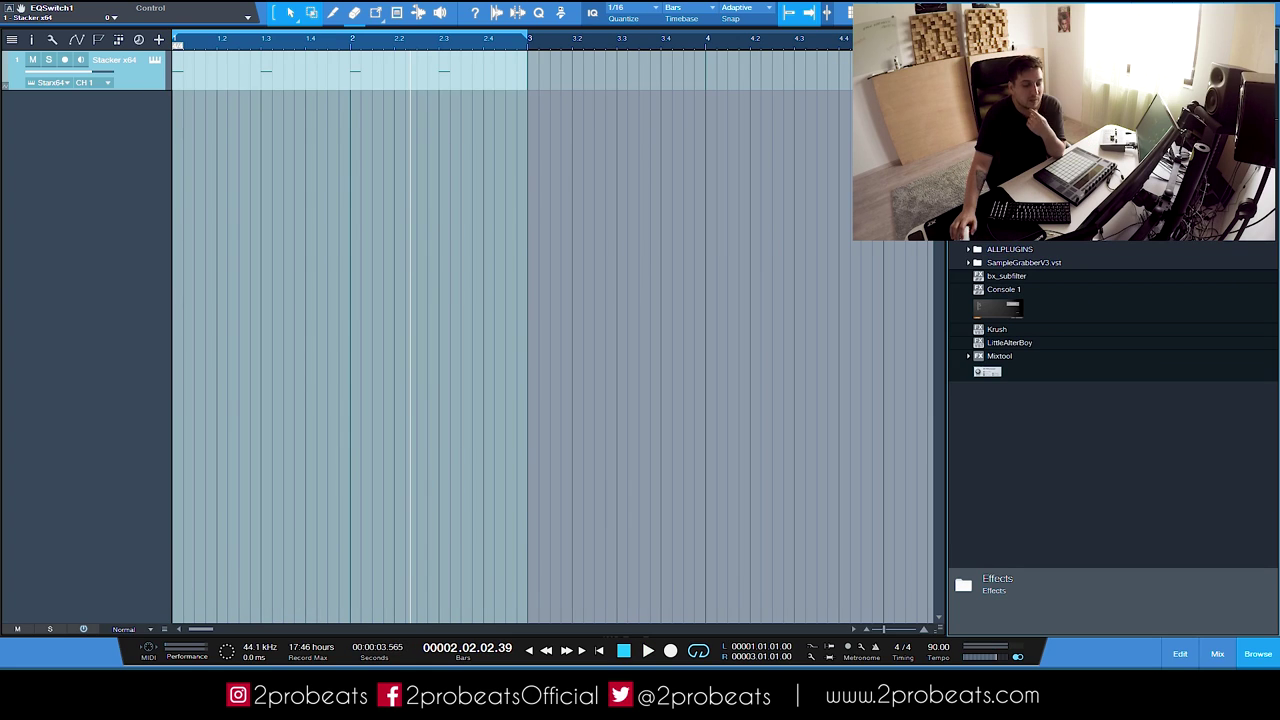
- Browse the effect plug-ins, looking at Console 1, FabFilter Pro-Q 2 with its presets and the reverb FabFilter Pro-R
click(1008, 312)
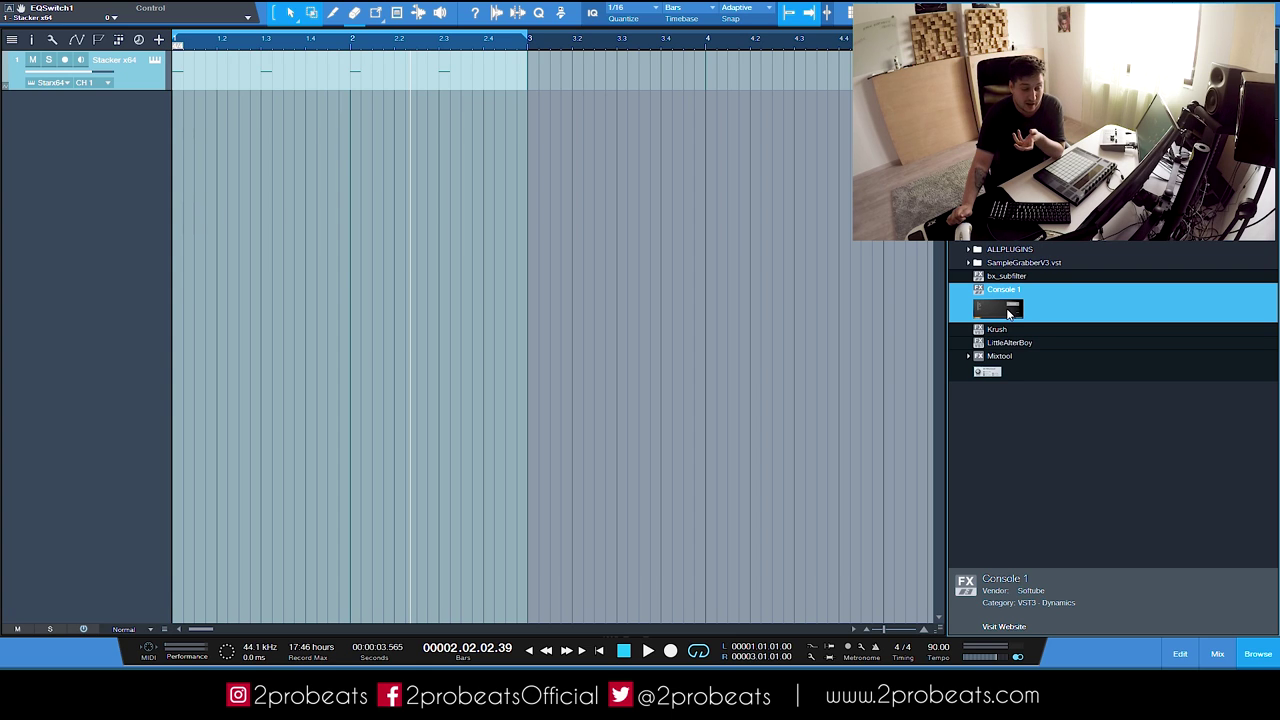
click(1004, 285)
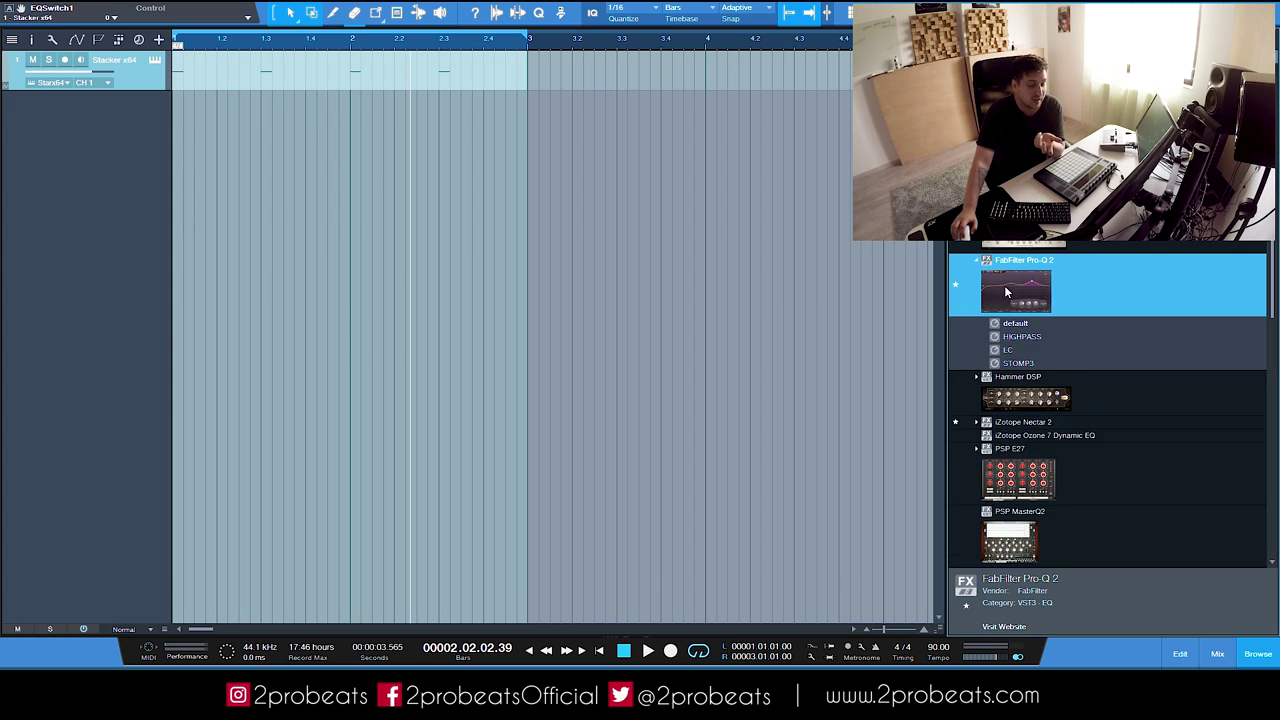
click(1004, 285)
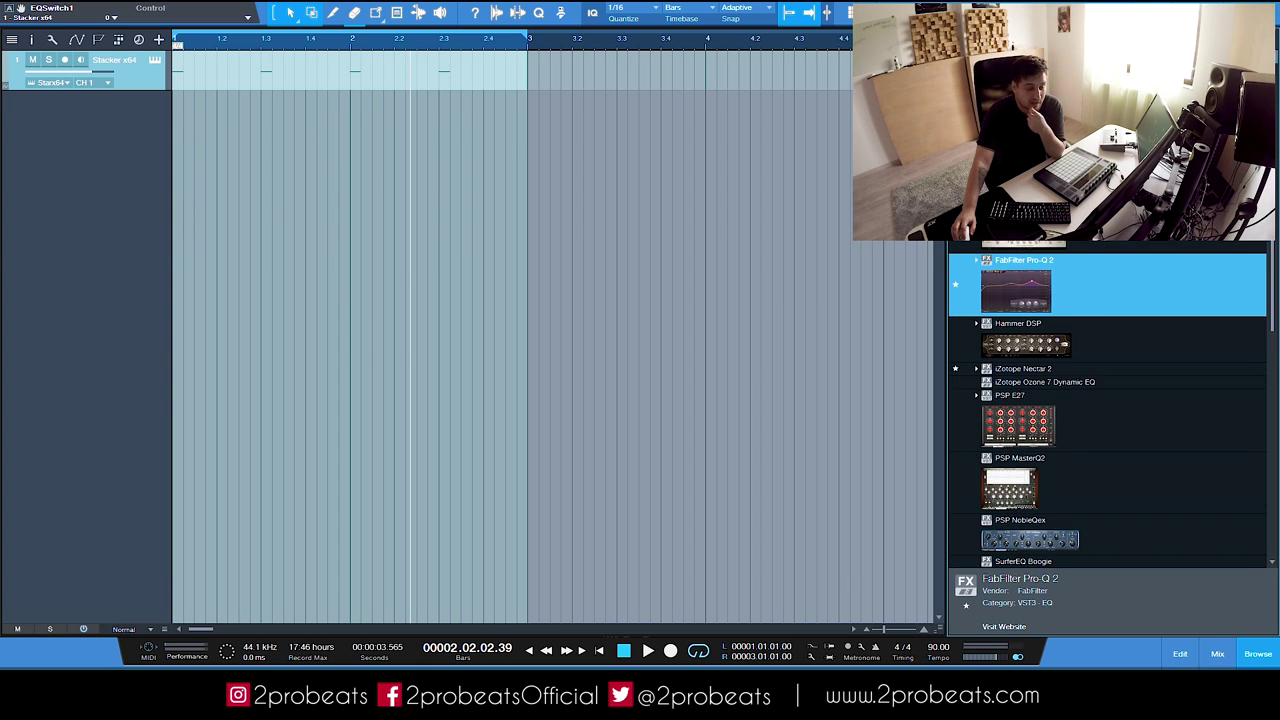
click(968, 130)
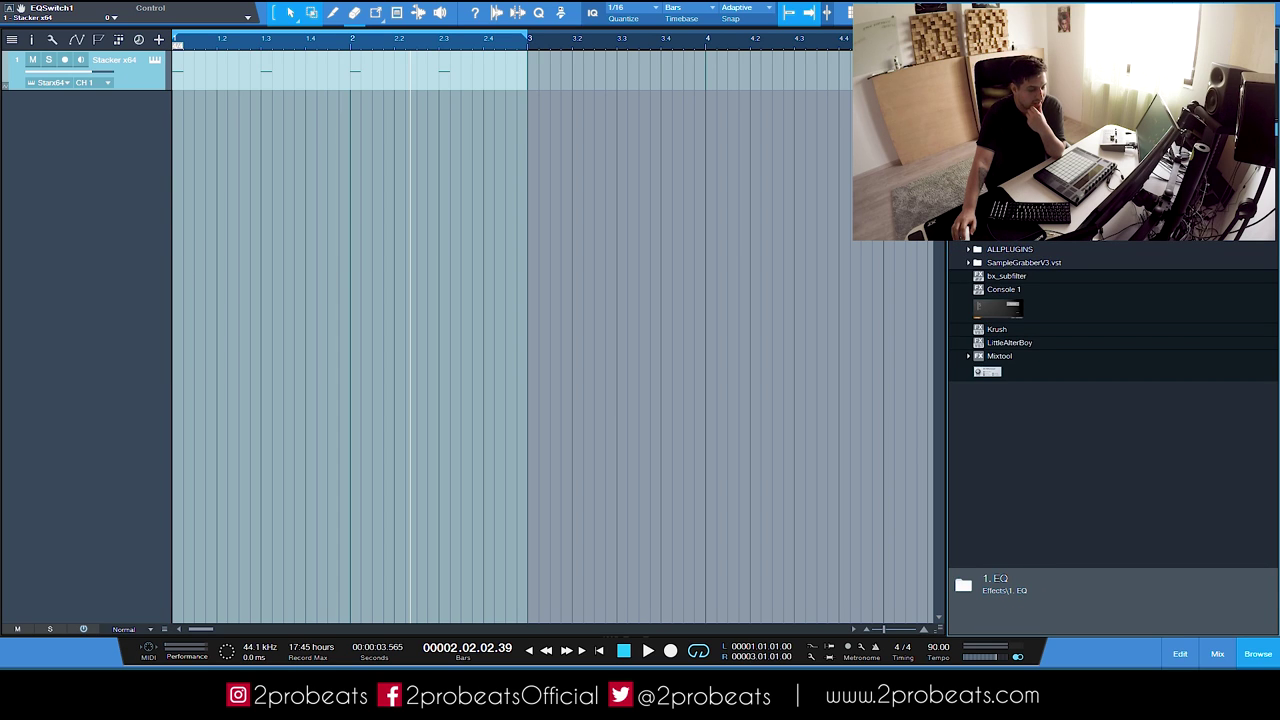
click(968, 169)
click(1084, 242)
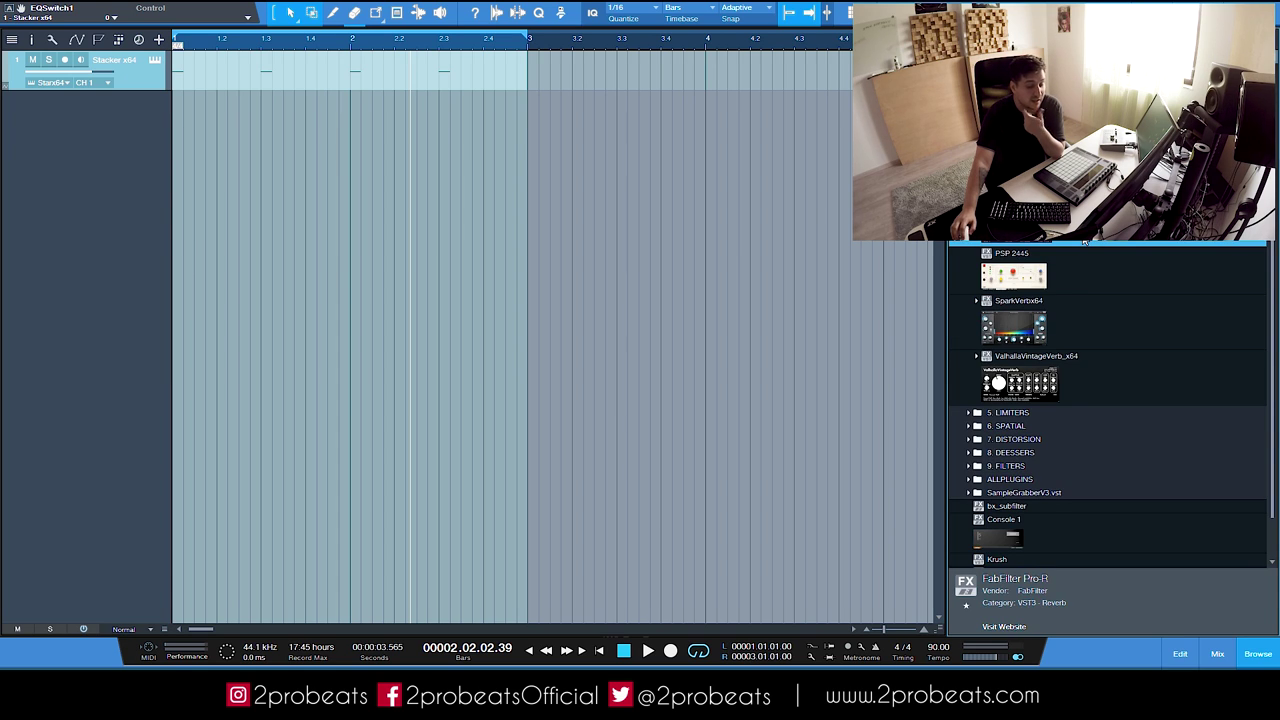